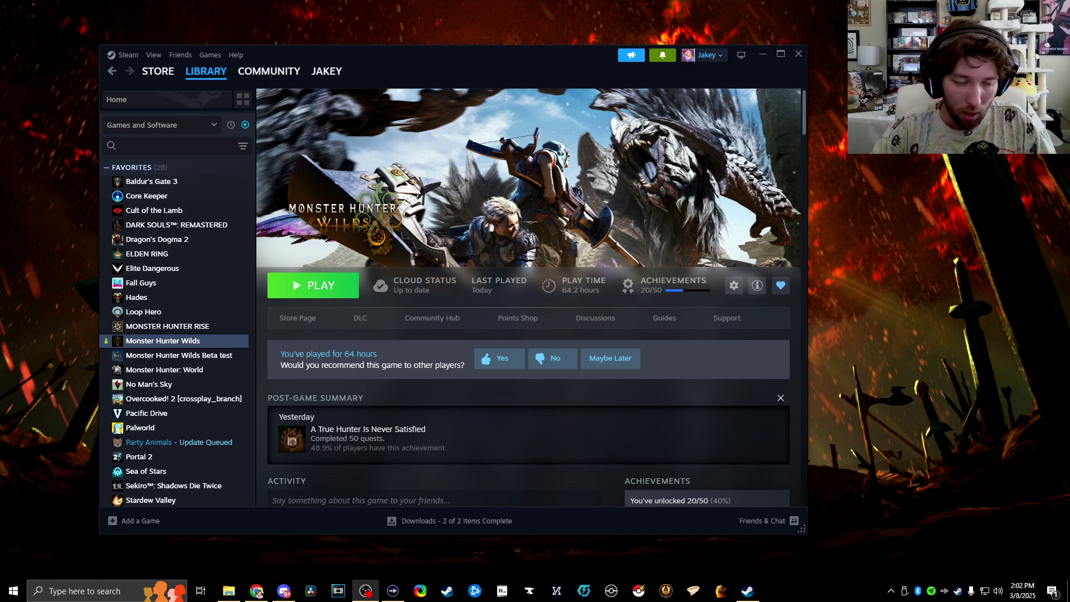
Check hardware-accelerated GPU scheduling and the graphics performance preference in the Windows Graphics settings.
{"action": "key", "text": "super"}
{"action": "type", "text": "gr"}
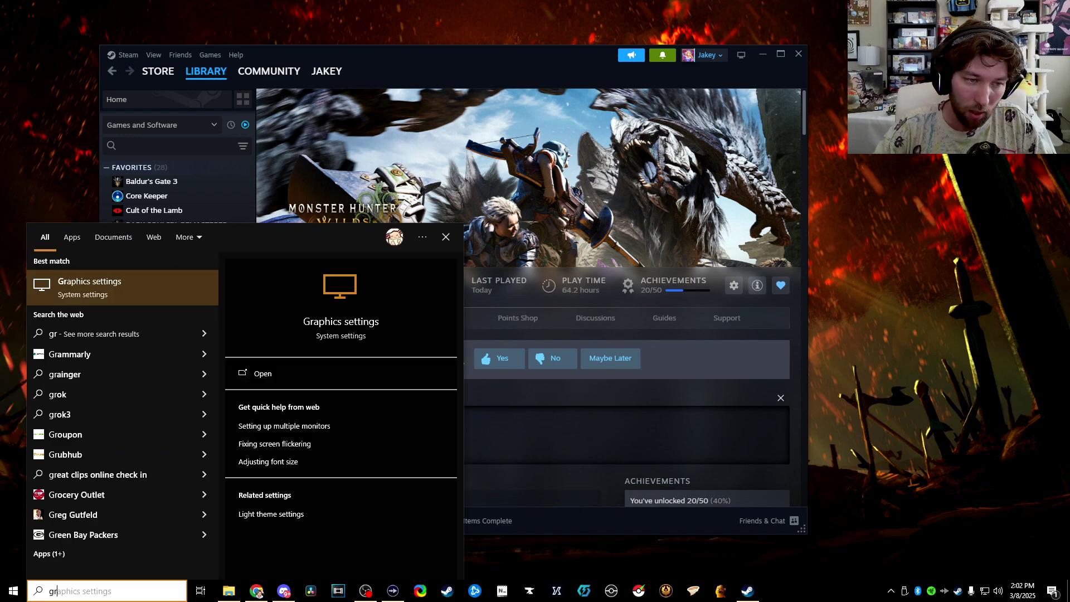
{"action": "type", "text": "a"}
{"action": "key", "text": "Return"}
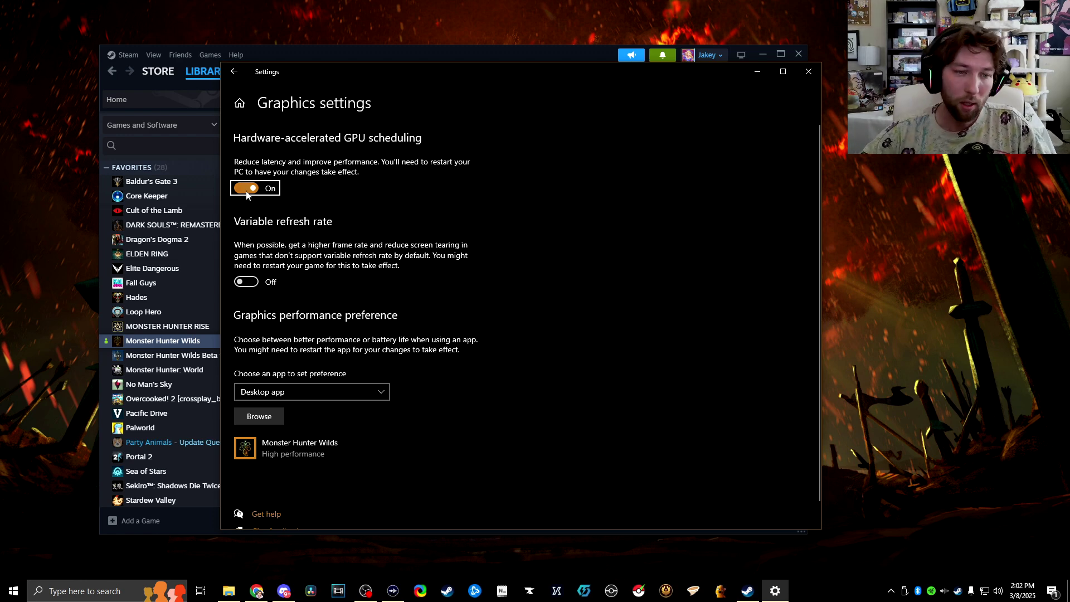
{"action": "left_click", "coordinate": [817, 72]}
Check which power plan is selected in the Windows additional power settings.
{"action": "key", "text": "super"}
{"action": "type", "text": "win"}
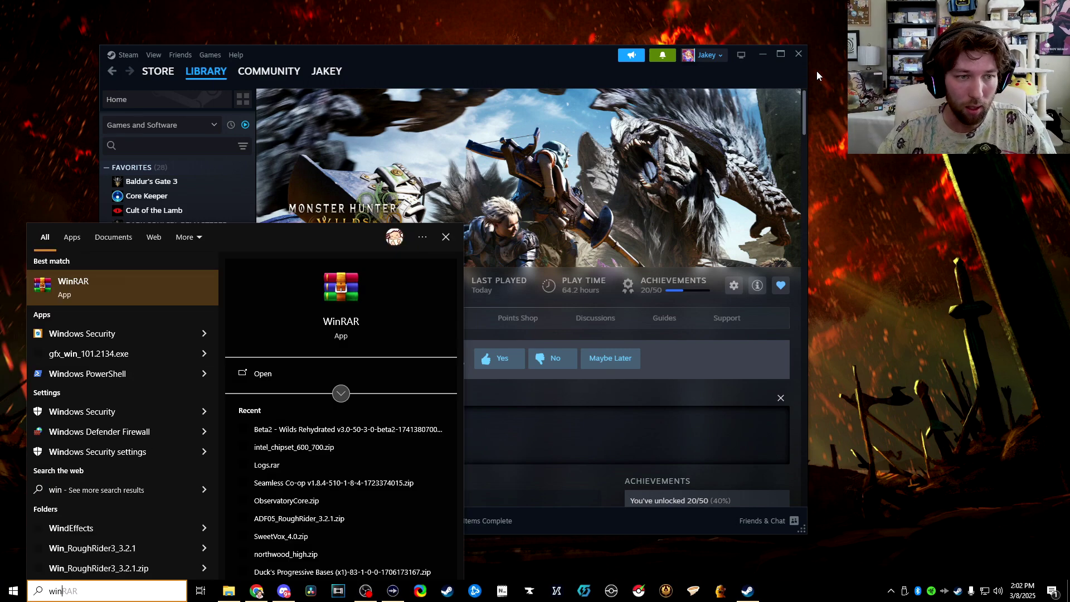
{"action": "key", "text": "BackSpace"}
{"action": "key", "text": "BackSpace"}
{"action": "key", "text": "BackSpace"}
{"action": "type", "text": "powe"}
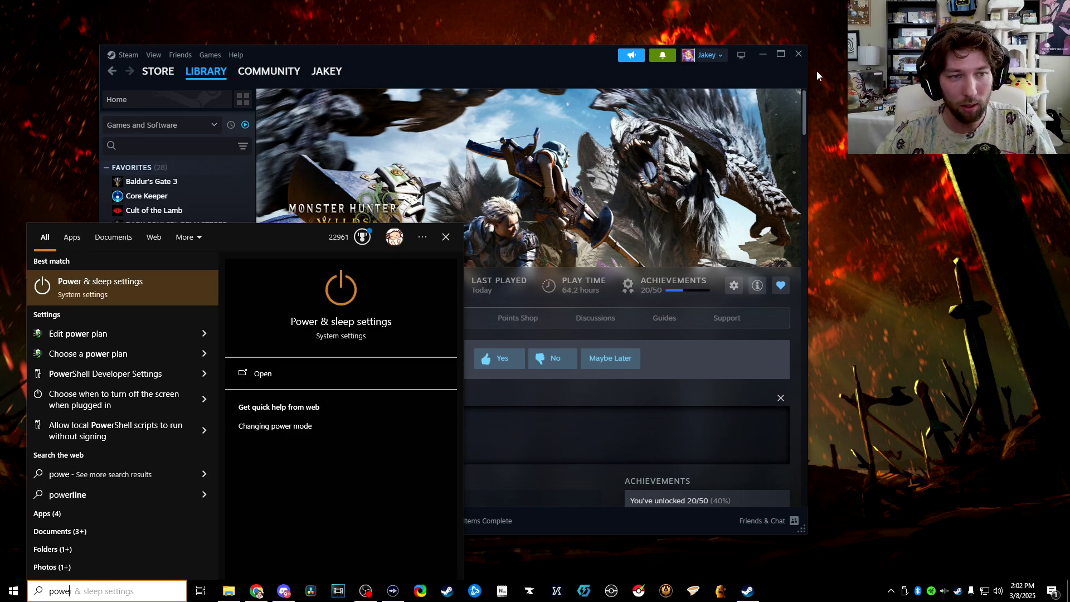
{"action": "key", "text": "Return"}
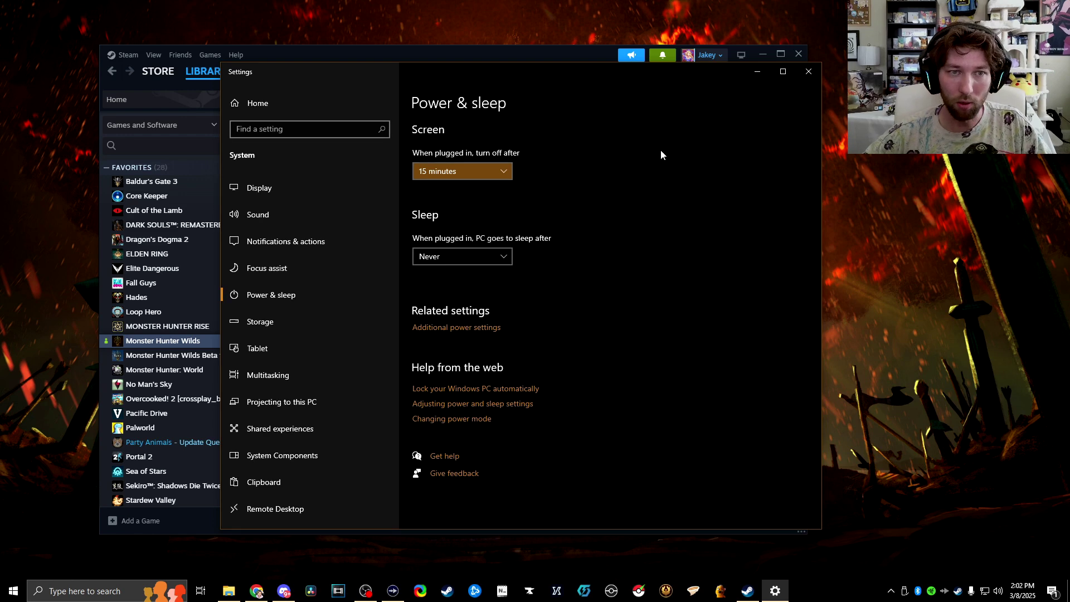
{"action": "left_click", "coordinate": [452, 328]}
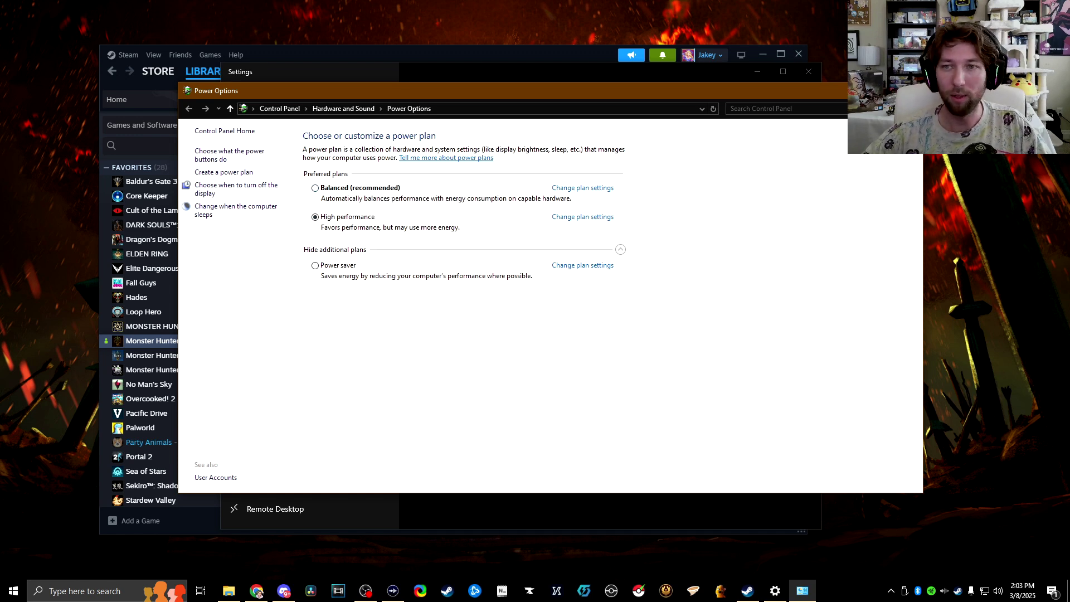
{"action": "left_click", "coordinate": [910, 90]}
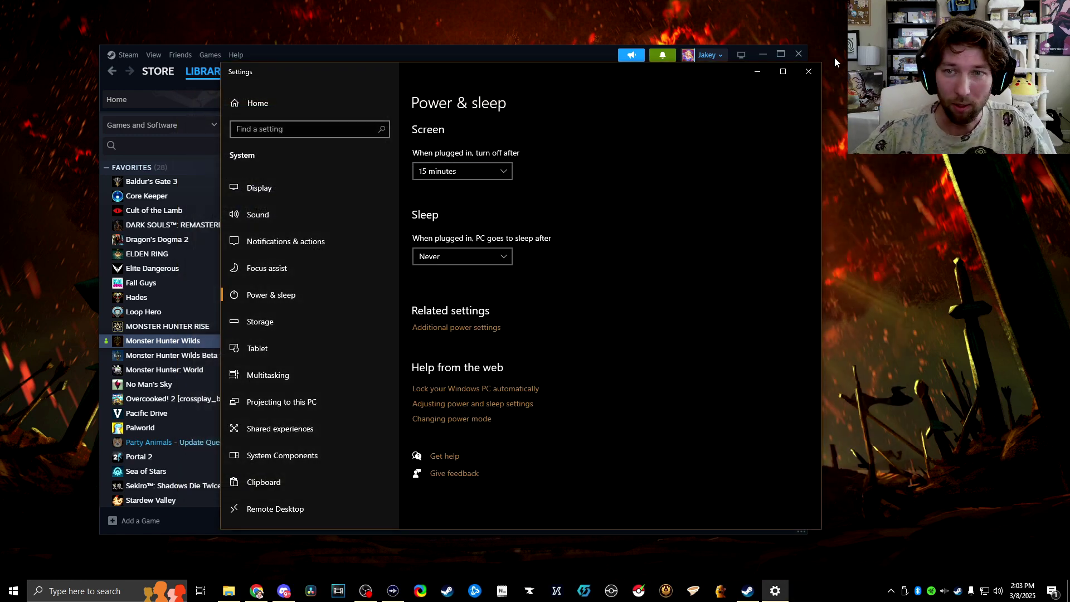
{"action": "left_click", "coordinate": [805, 75]}
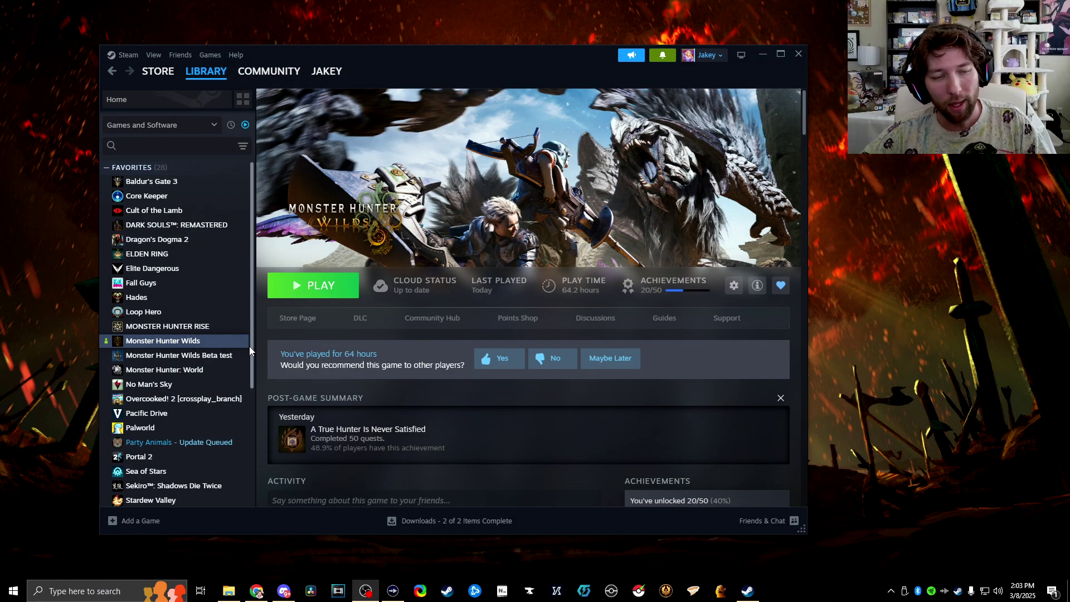
Check in Windows Update whether the system is up to date.
{"action": "key", "text": "super"}
{"action": "type", "text": "update"}
{"action": "key", "text": "Return"}
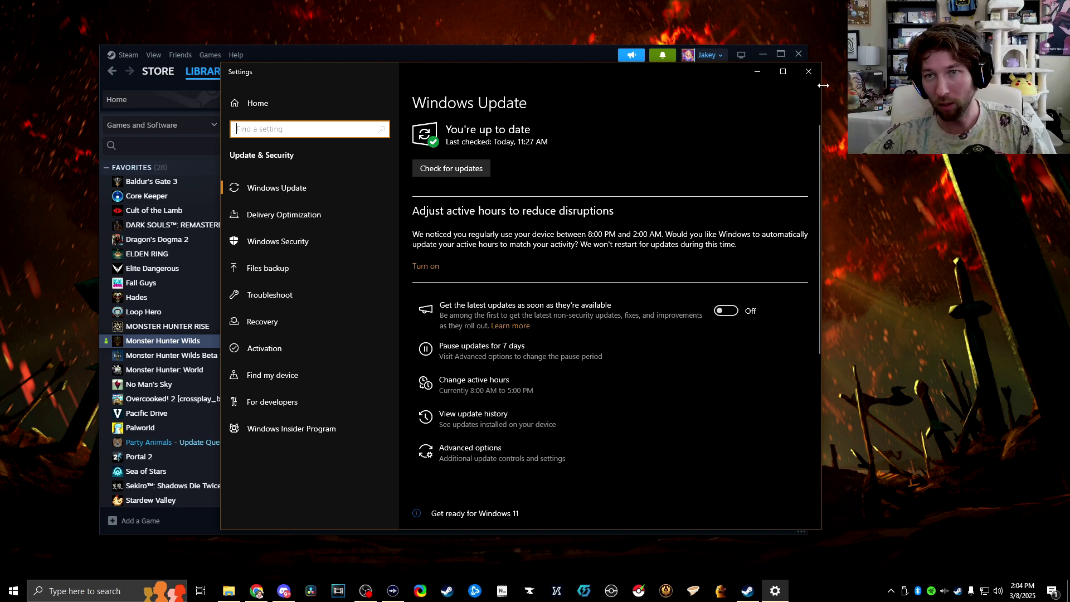
{"action": "left_click", "coordinate": [808, 72]}
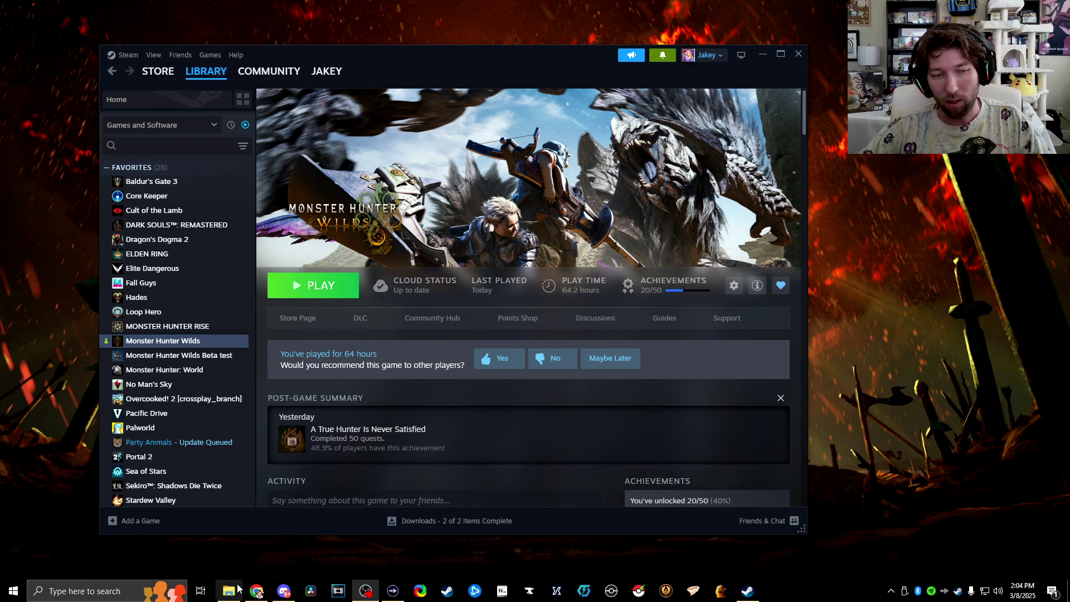
Switch to Chrome and look over the DirectStorage mod, NVIDIA DLSS DLL and DLSS 3 Frame Generation DLL pages.
{"action": "left_click", "coordinate": [257, 591]}
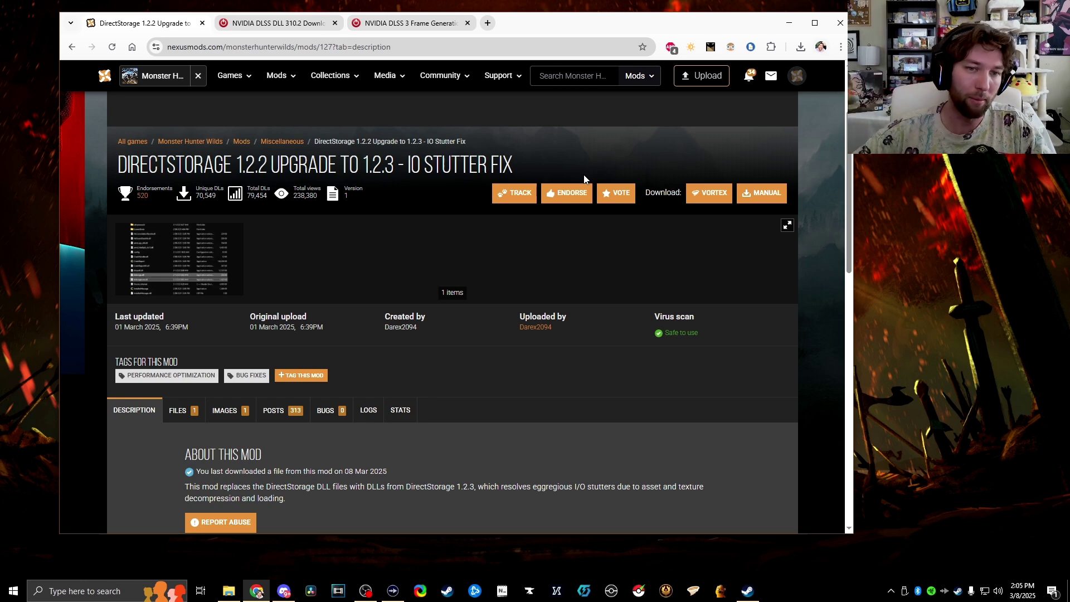
{"action": "left_click", "coordinate": [275, 25]}
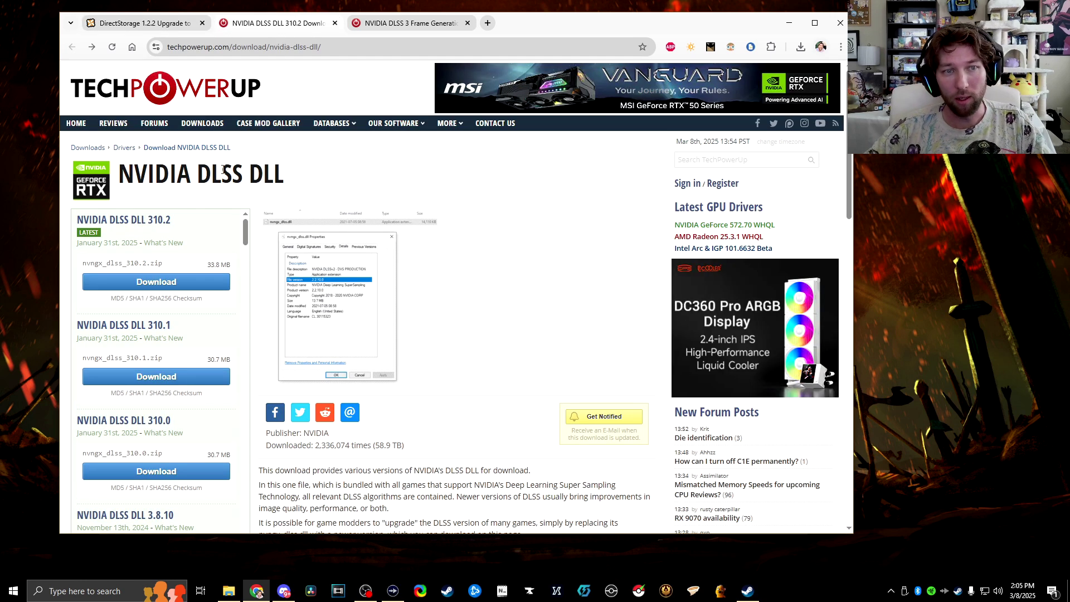
{"action": "left_click", "coordinate": [417, 21]}
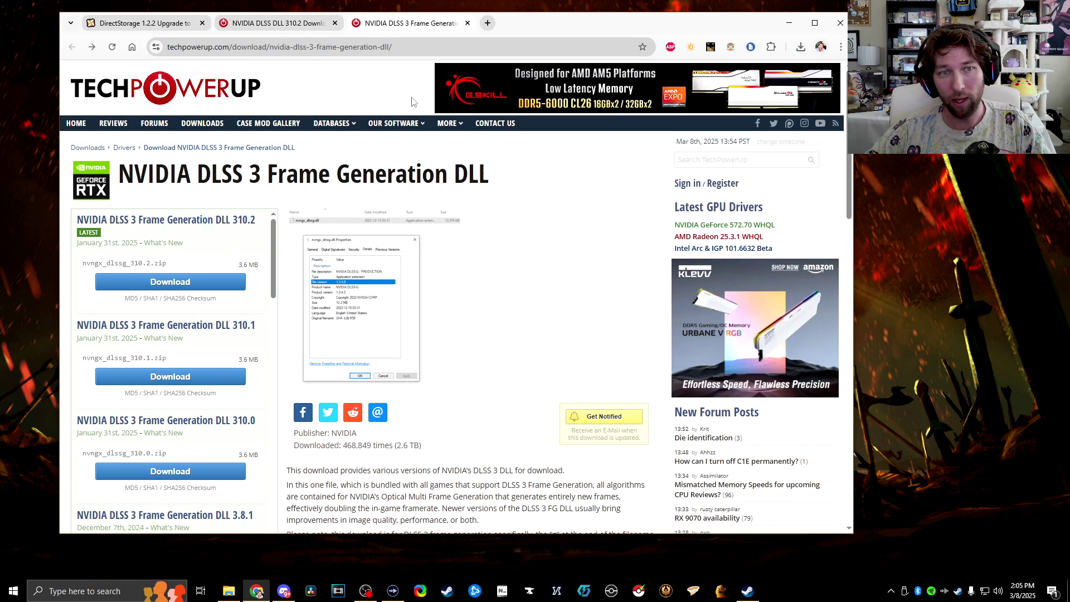
{"action": "left_click", "coordinate": [286, 26]}
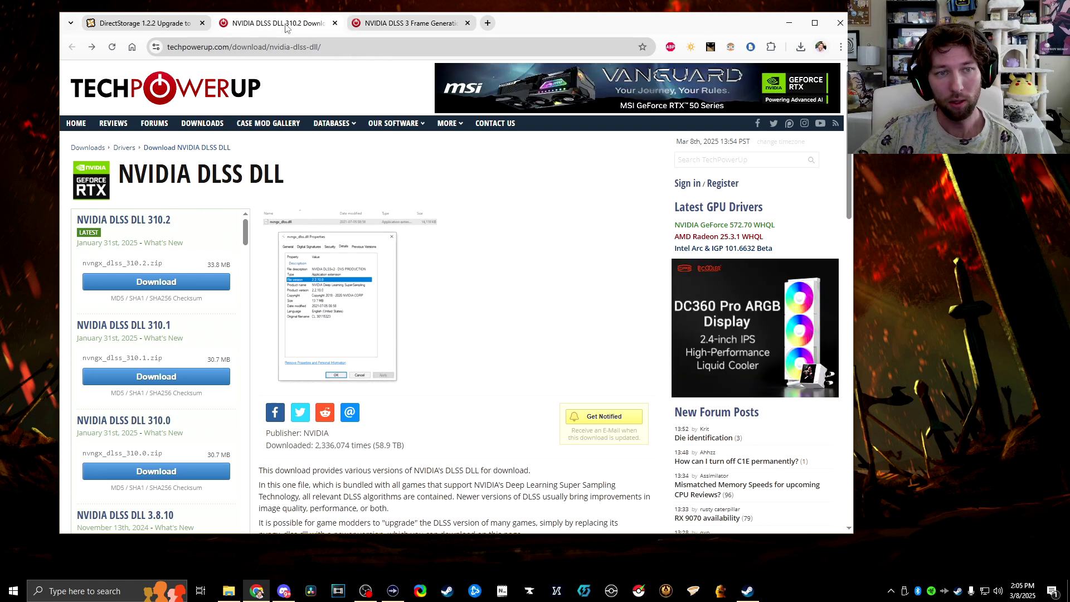
{"action": "left_click", "coordinate": [148, 22]}
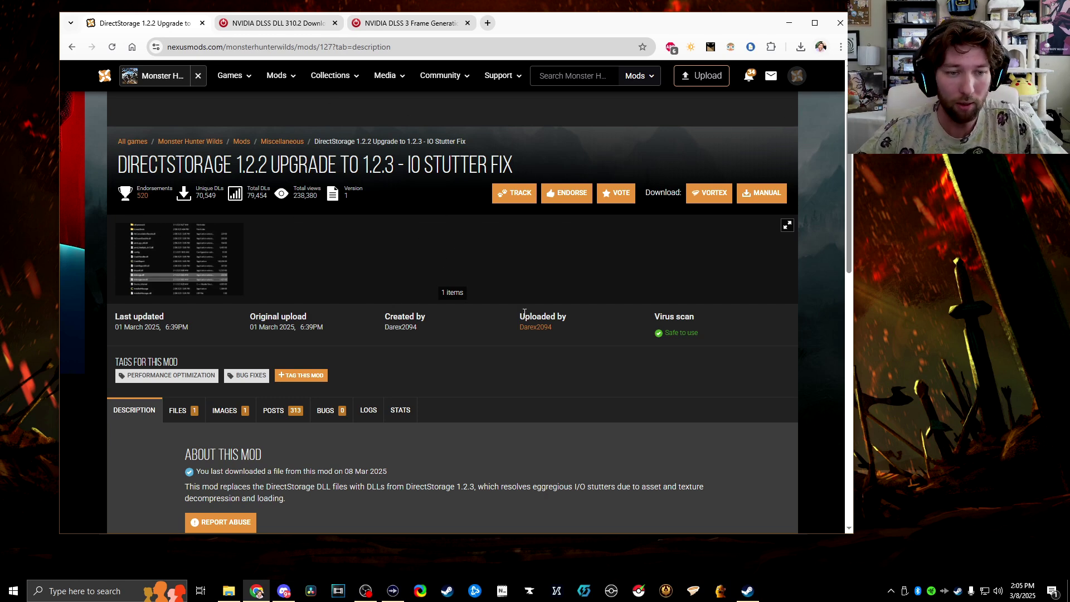
Manually download the Wilds DirectStorage 1.2.3 Upgrade DLLs from the mod's files and save the zip in Downloads.
{"action": "scroll", "coordinate": [524, 313], "scroll_direction": "down", "scroll_amount": 1}
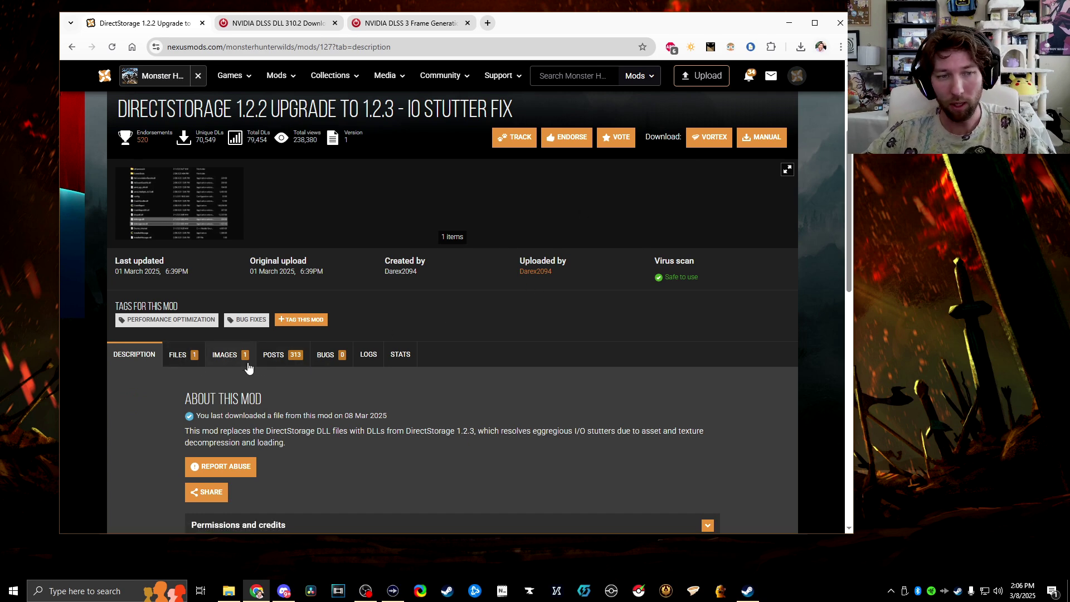
{"action": "left_click", "coordinate": [174, 364]}
{"action": "scroll", "coordinate": [267, 413], "scroll_direction": "down", "scroll_amount": 2}
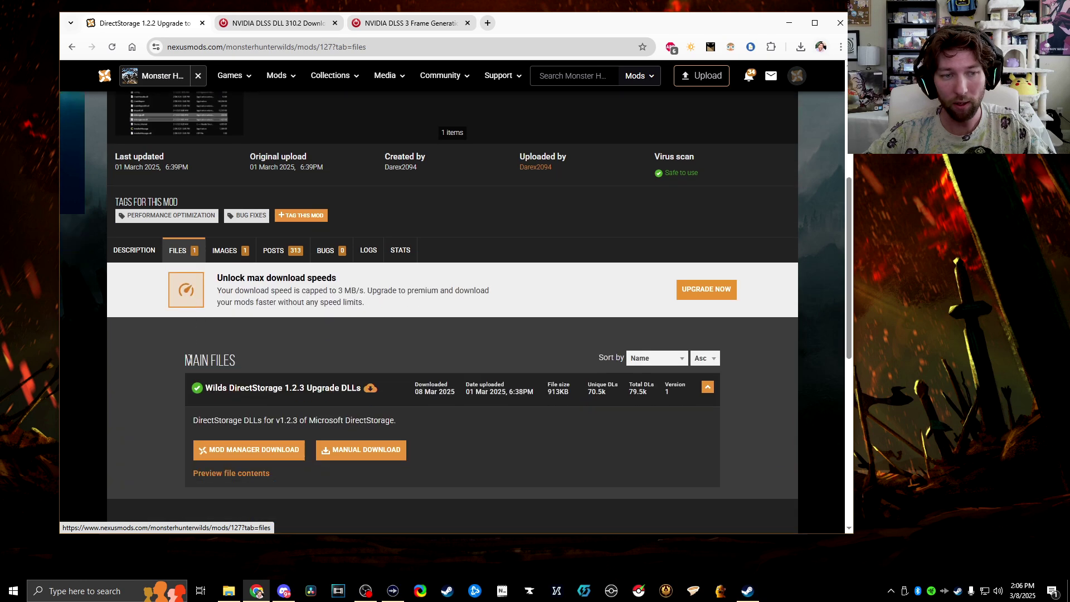
{"action": "left_click", "coordinate": [359, 451]}
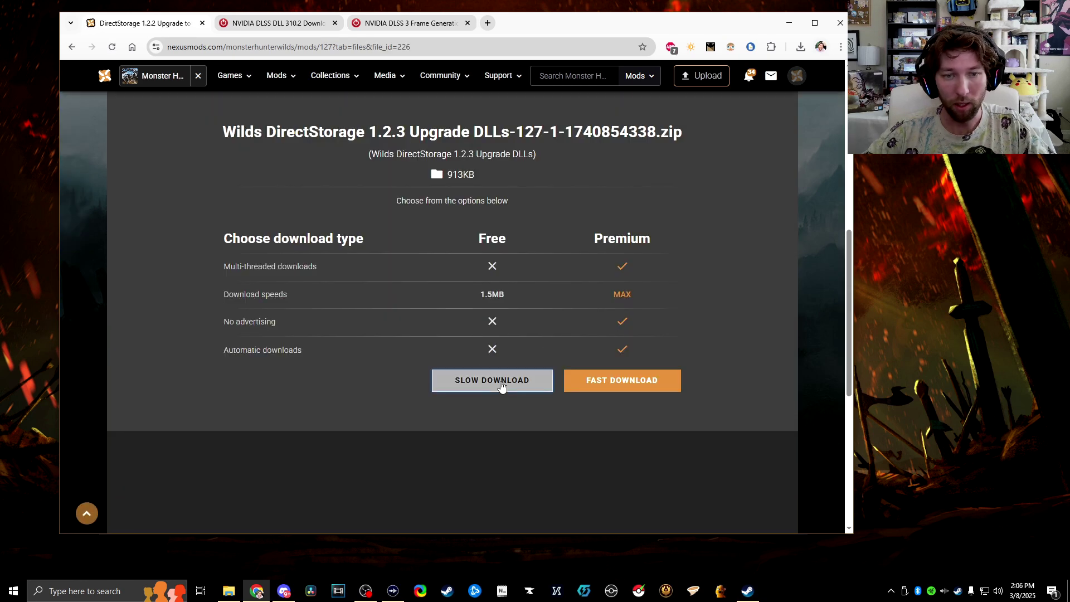
{"action": "left_click", "coordinate": [502, 386]}
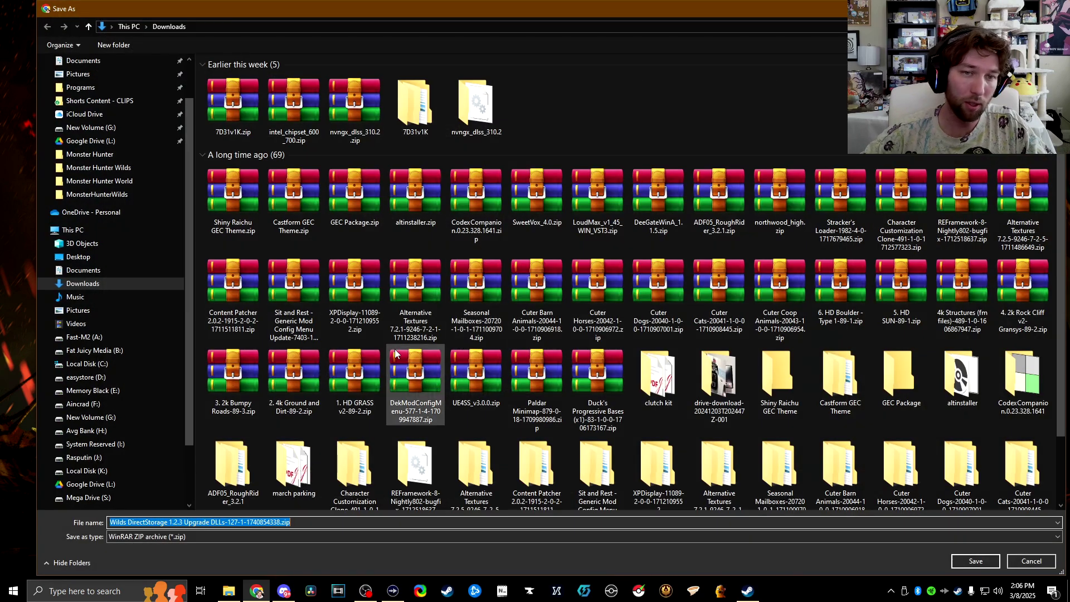
{"action": "left_click", "coordinate": [978, 565]}
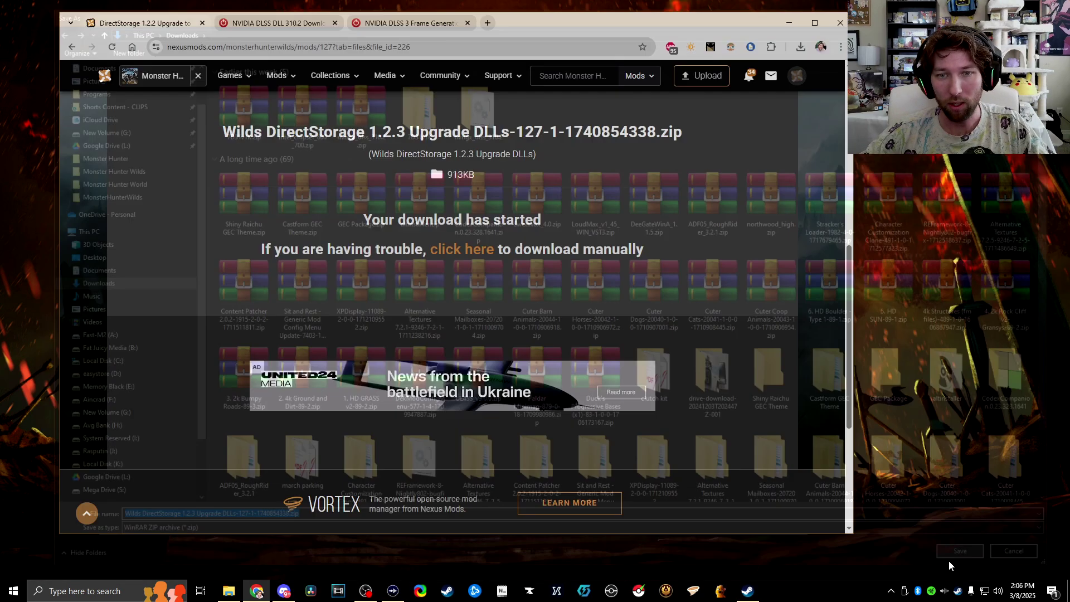
Download NVIDIA DLSS DLL 310.2 from the TechPowerUp US-8 server and save the zip.
{"action": "left_click", "coordinate": [287, 28]}
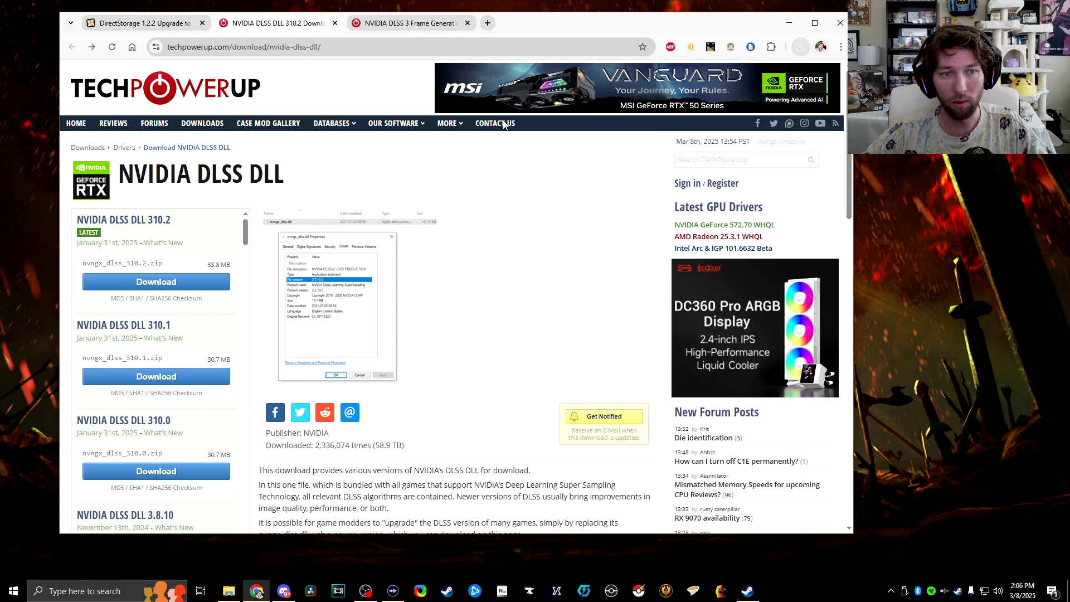
{"action": "left_click", "coordinate": [132, 286]}
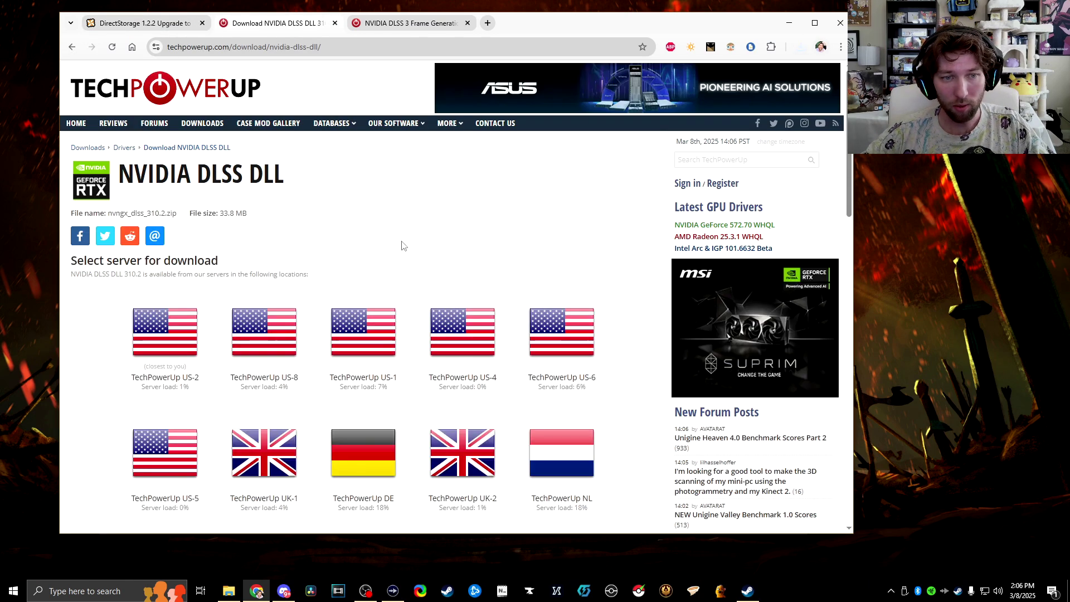
{"action": "left_click", "coordinate": [270, 332]}
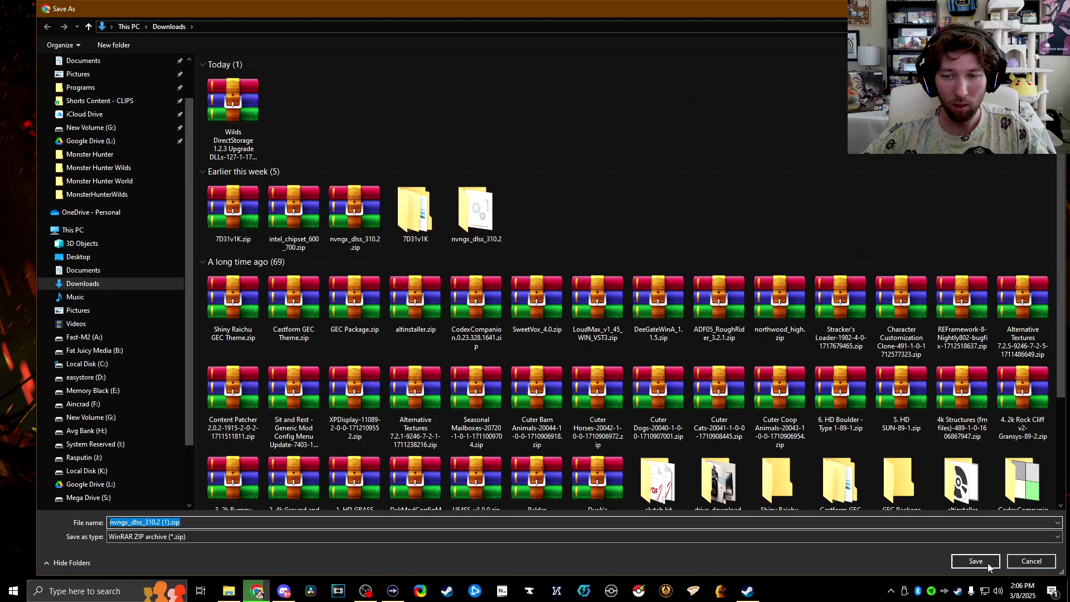
{"action": "left_click", "coordinate": [988, 566]}
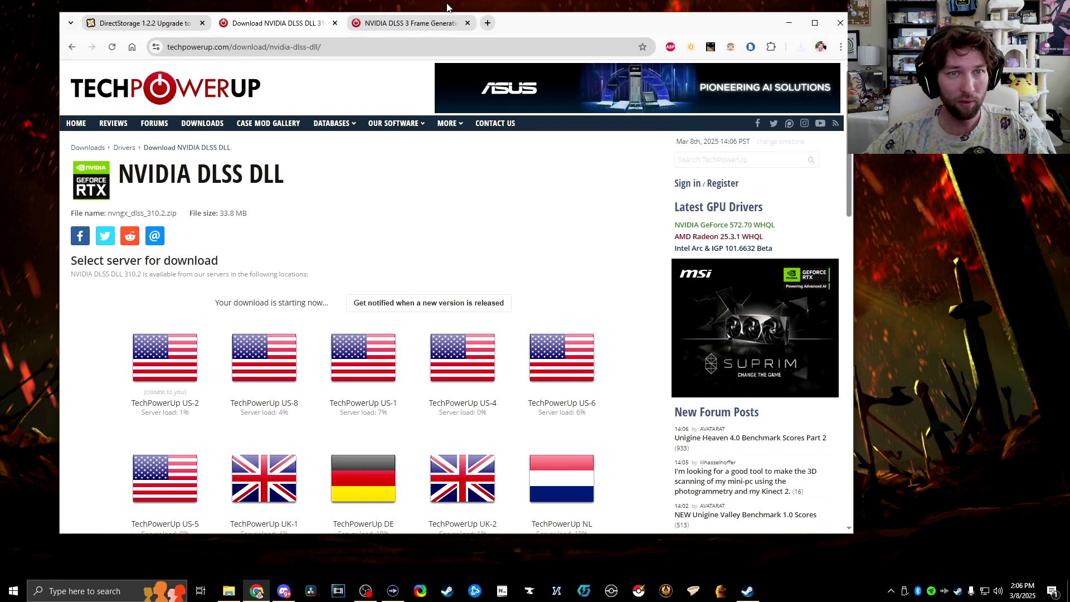
Download NVIDIA DLSS 3 Frame Generation DLL 310.2 from the TechPowerUp US-8 server and save the zip.
{"action": "left_click", "coordinate": [414, 23]}
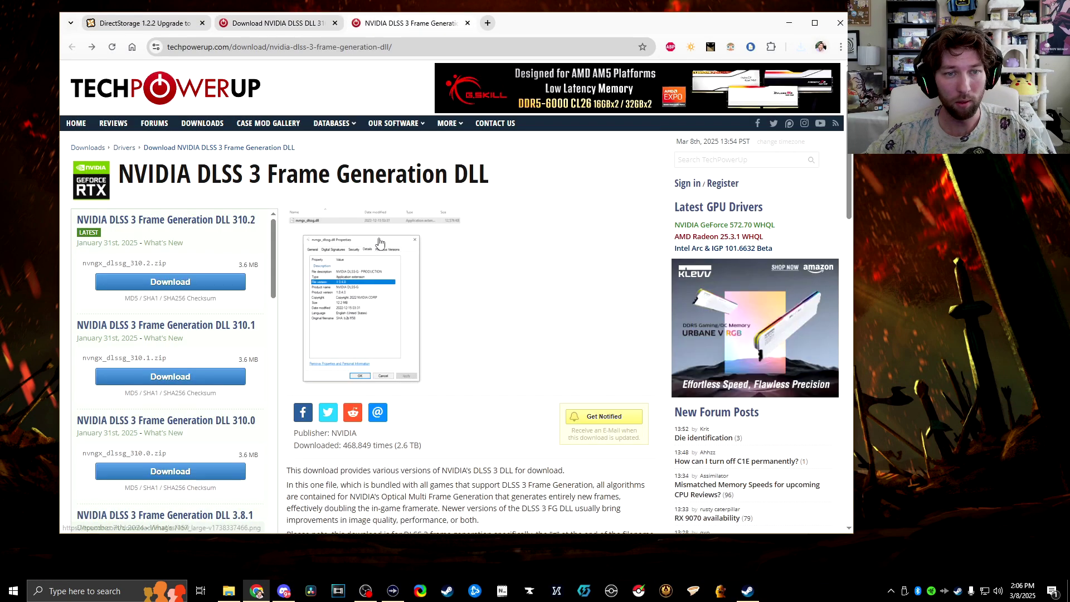
{"action": "left_click", "coordinate": [208, 285]}
{"action": "left_click", "coordinate": [257, 334]}
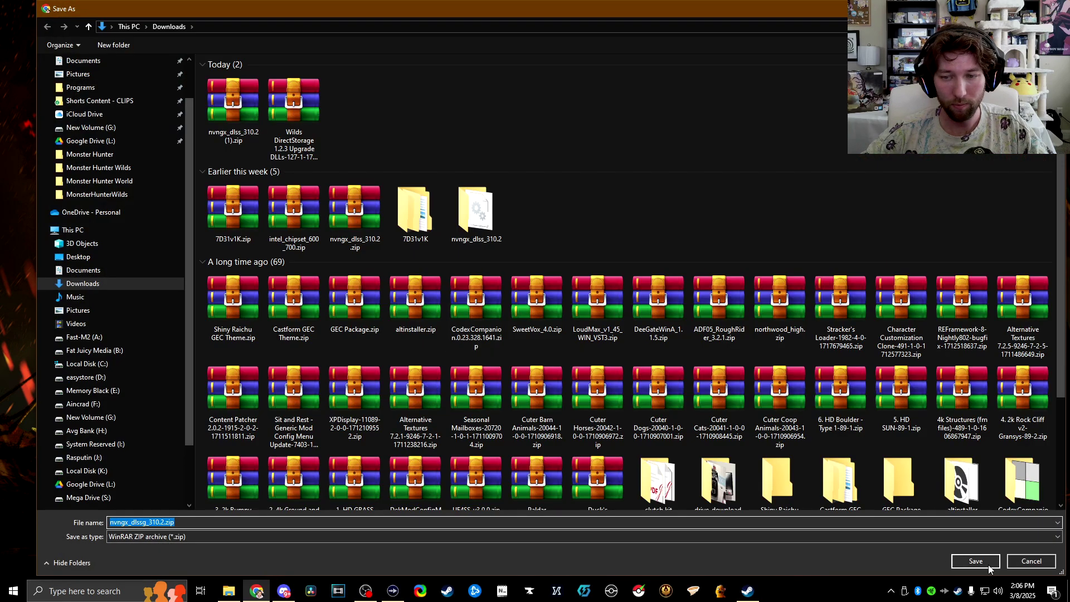
{"action": "left_click", "coordinate": [989, 567]}
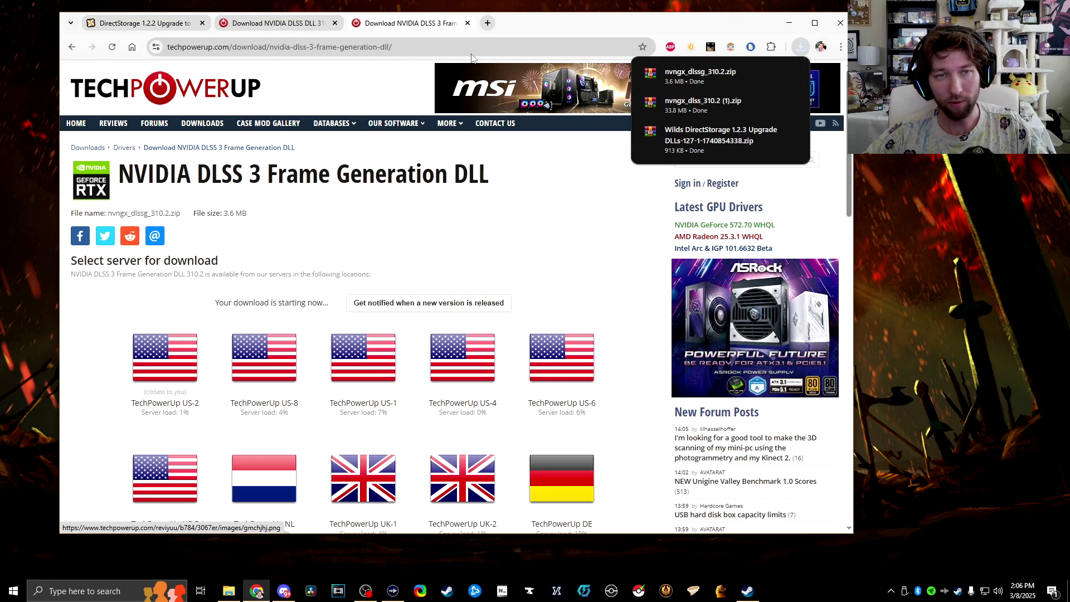
Show the downloads in their folder and extract the DLSS Frame Generation, DLSS and DirectStorage archives, each into its own folder.
{"action": "left_click", "coordinate": [771, 74]}
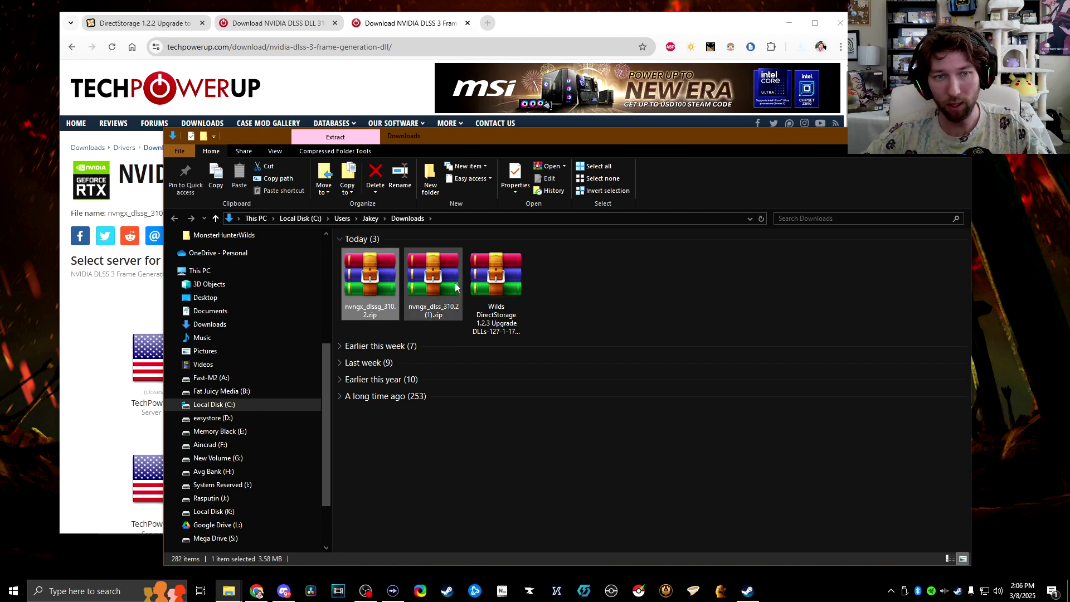
{"action": "right_click", "coordinate": [365, 280]}
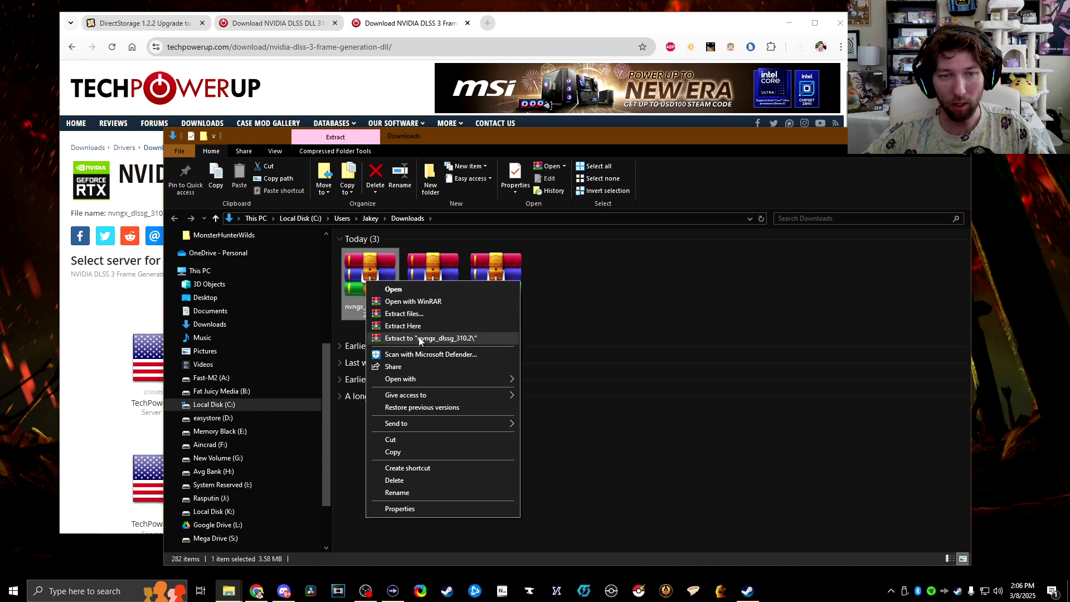
{"action": "left_click", "coordinate": [440, 339]}
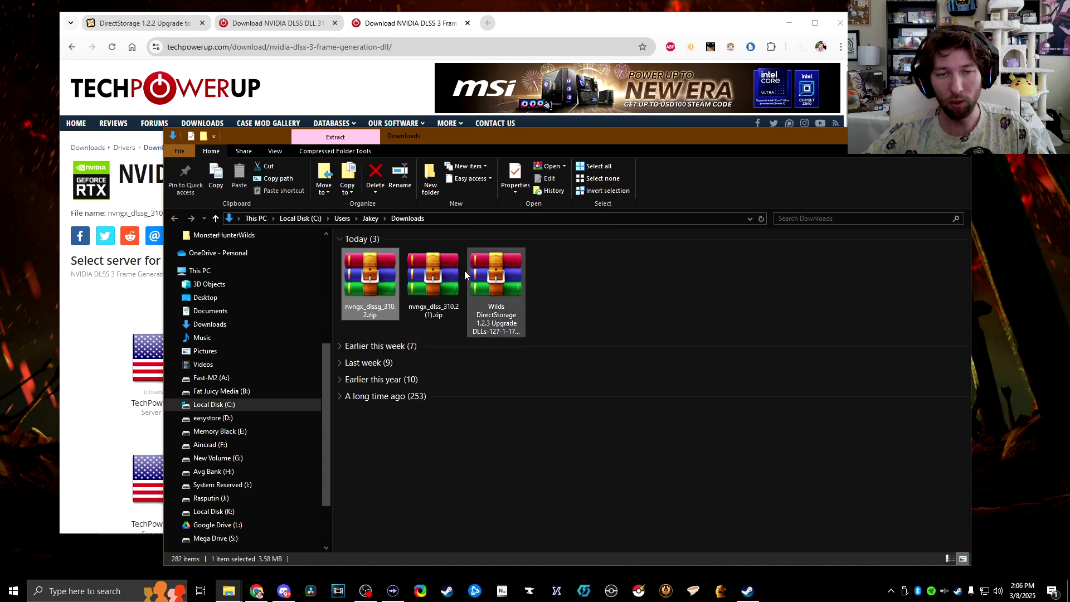
{"action": "right_click", "coordinate": [429, 276]}
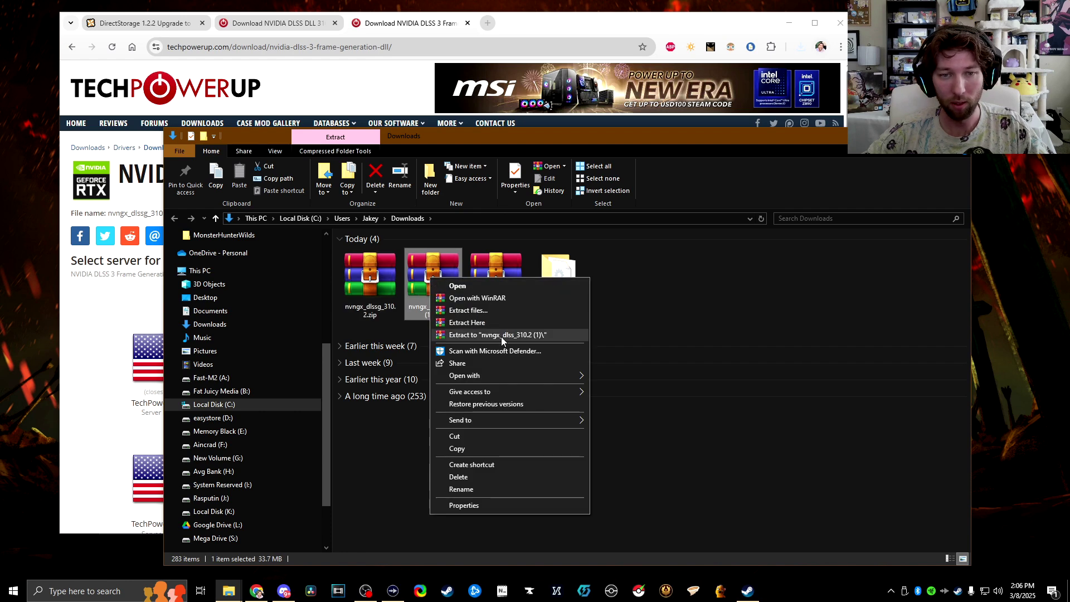
{"action": "left_click", "coordinate": [501, 336]}
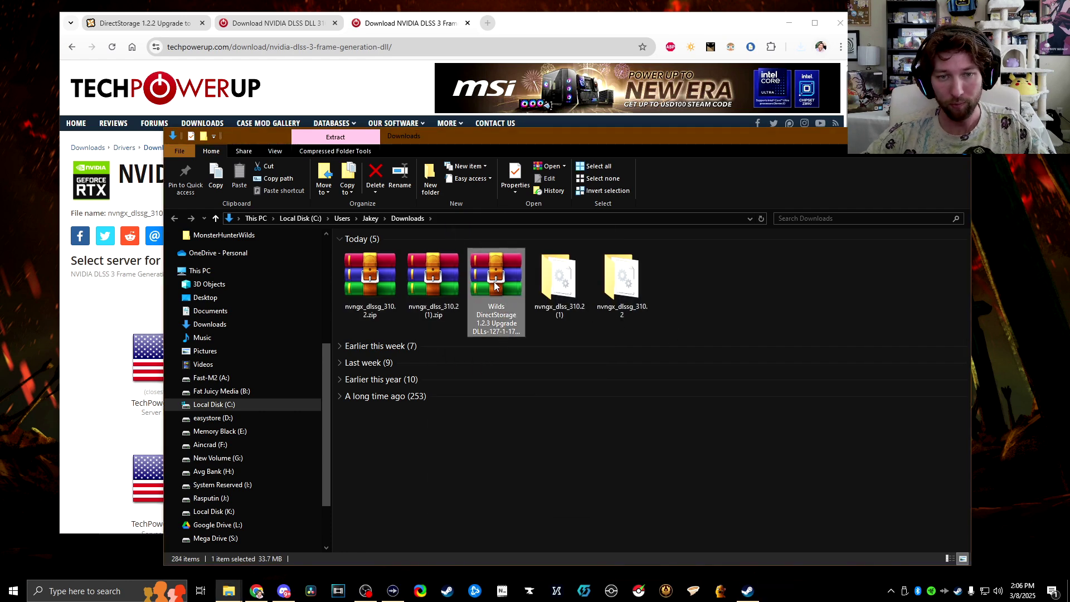
{"action": "right_click", "coordinate": [494, 282]}
{"action": "left_click", "coordinate": [559, 339]}
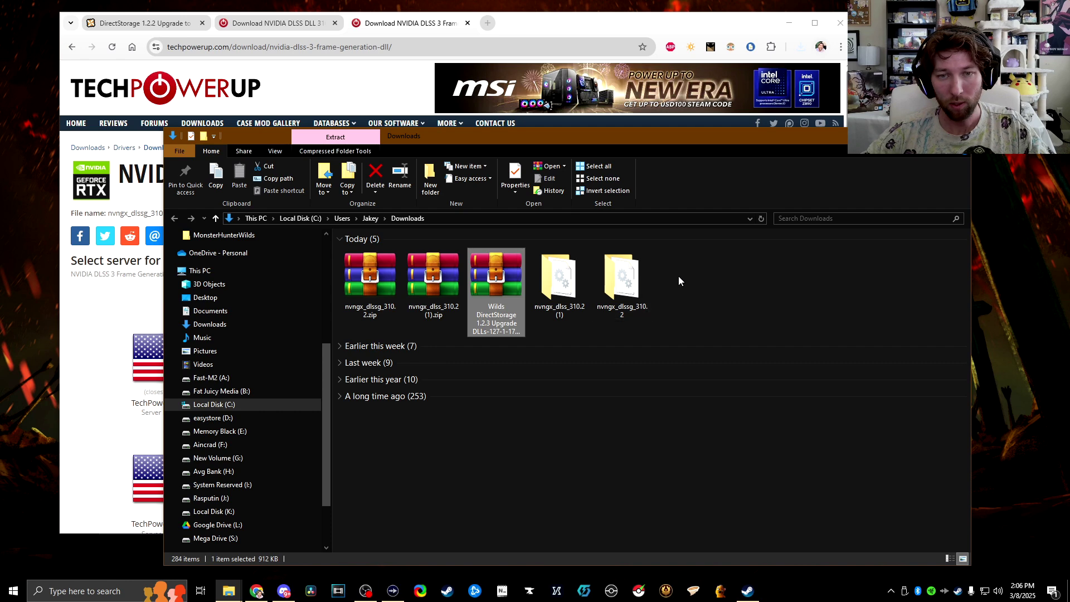
Check the DLL files inside the extracted DirectStorage, nvngx_dlss_310.2 (1) and nvngx_dlssg_310.2 folders, returning to Downloads after each.
{"action": "double_click", "coordinate": [567, 294]}
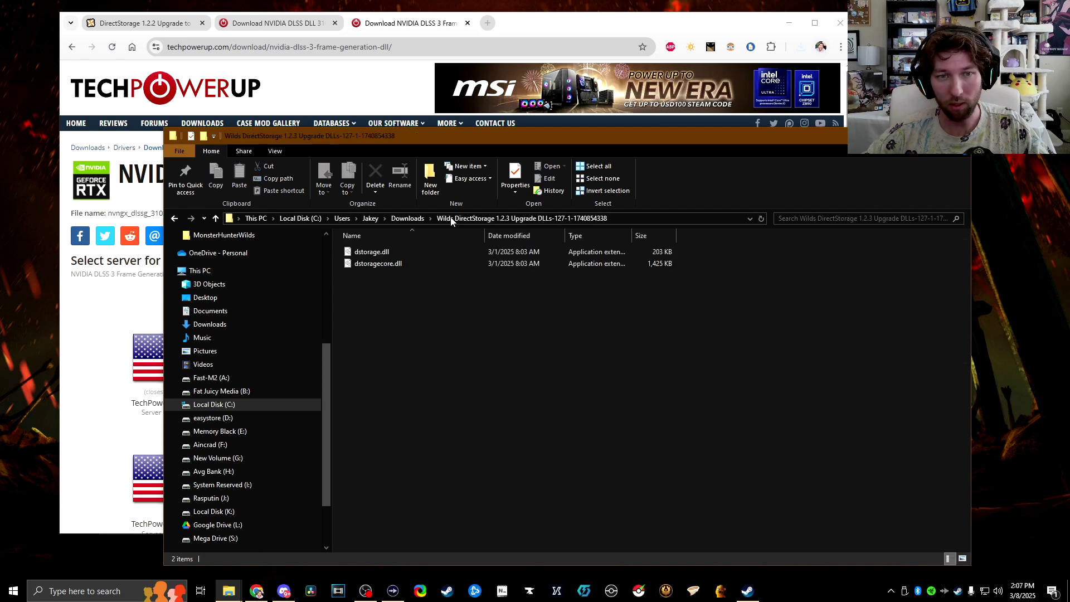
{"action": "left_click", "coordinate": [411, 218]}
{"action": "double_click", "coordinate": [620, 290]}
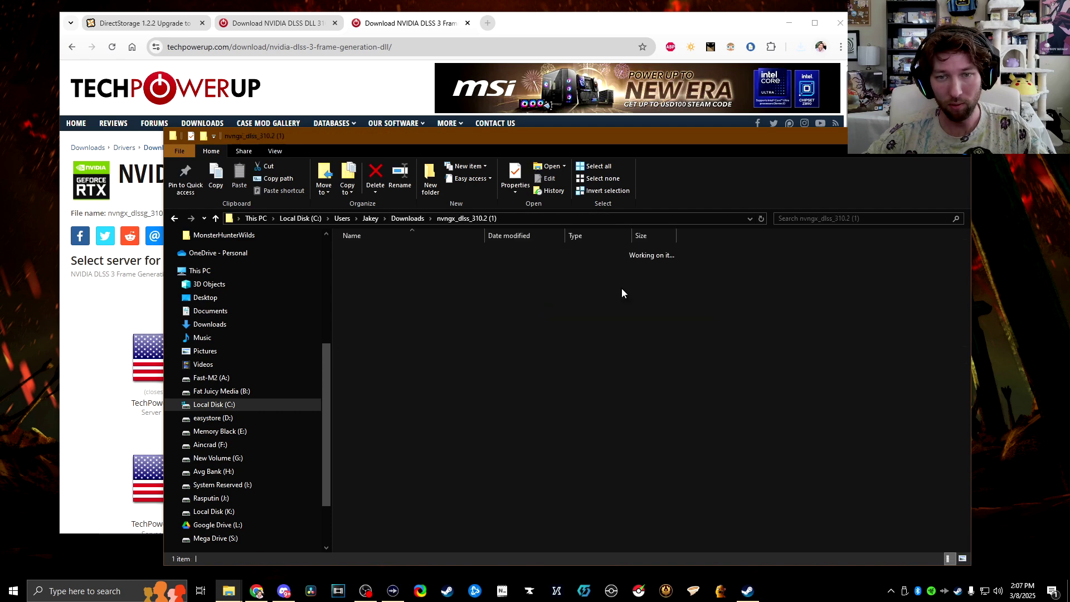
{"action": "left_click", "coordinate": [394, 218]}
{"action": "double_click", "coordinate": [671, 289]}
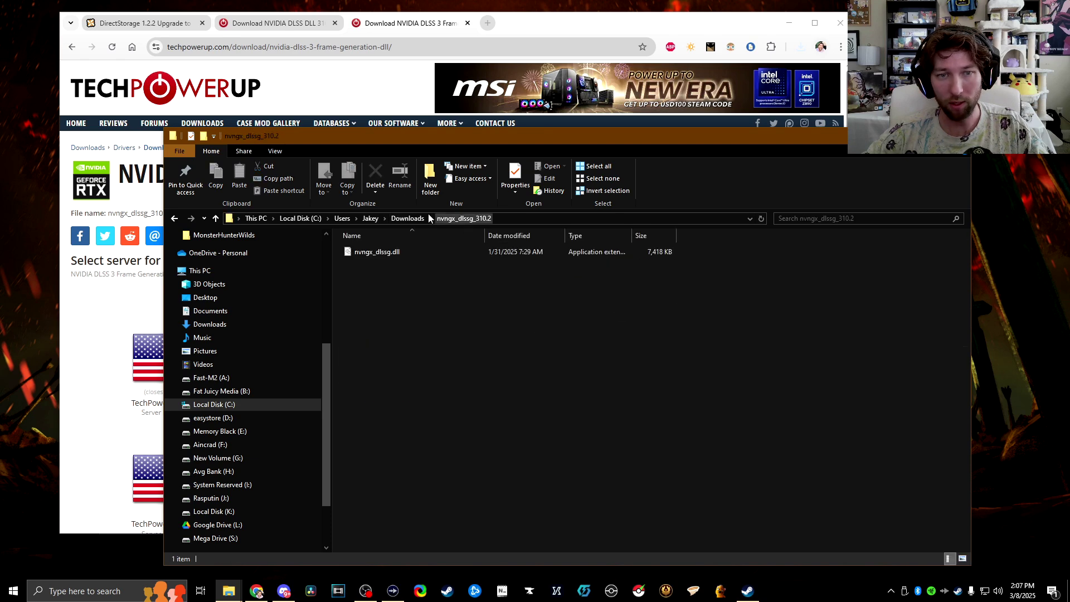
{"action": "left_click", "coordinate": [407, 217]}
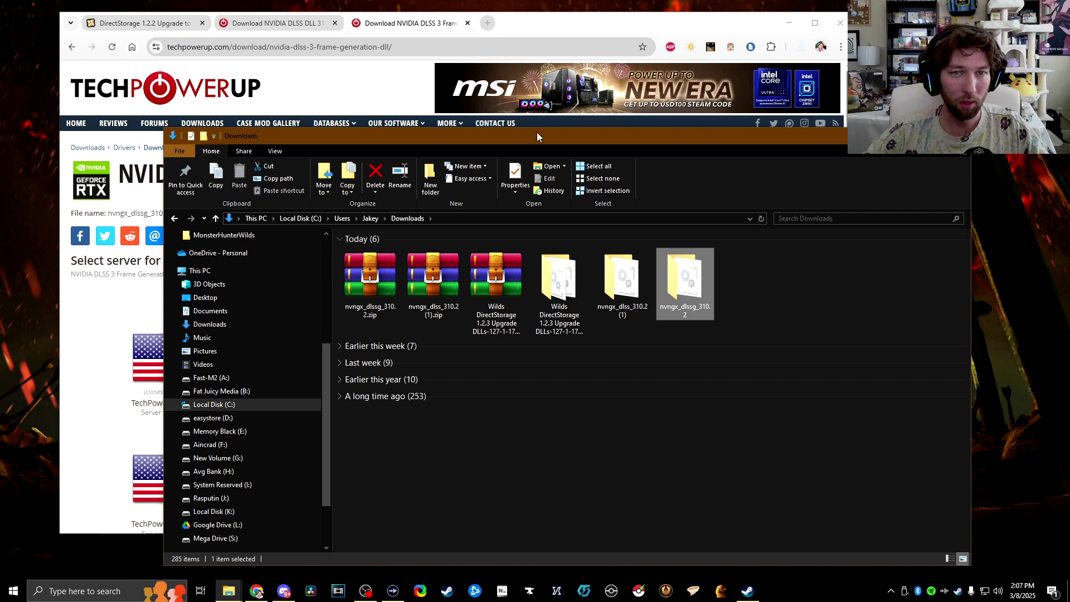
Minimize the browser and shrink and move the Downloads window so that the Steam library is accessible.
{"action": "left_click", "coordinate": [789, 23]}
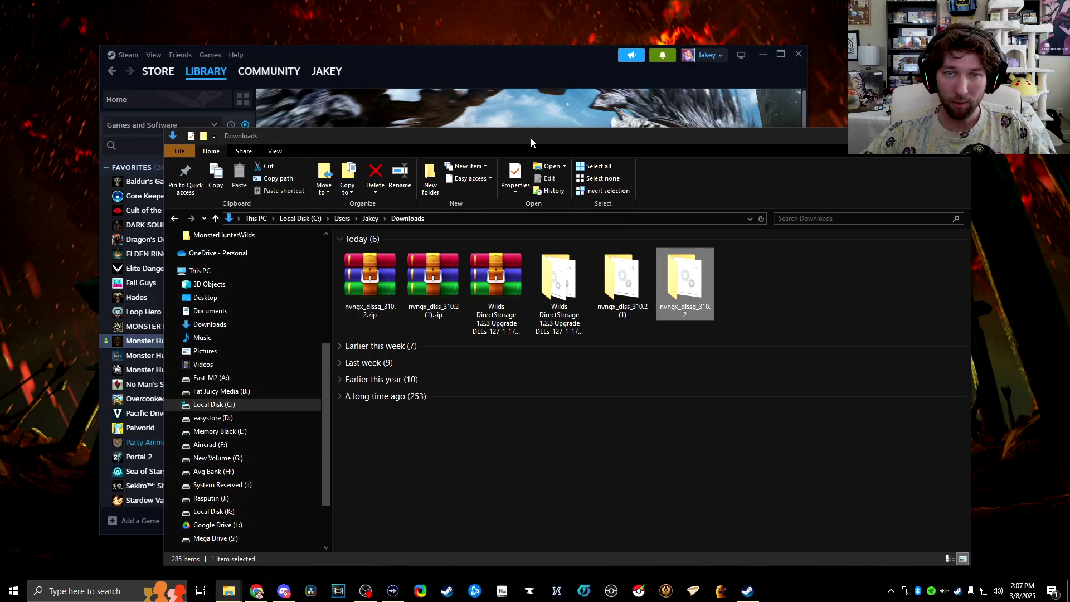
{"action": "left_click_drag", "start_coordinate": [531, 142], "coordinate": [556, 108]}
{"action": "left_click_drag", "start_coordinate": [189, 97], "coordinate": [378, 228]}
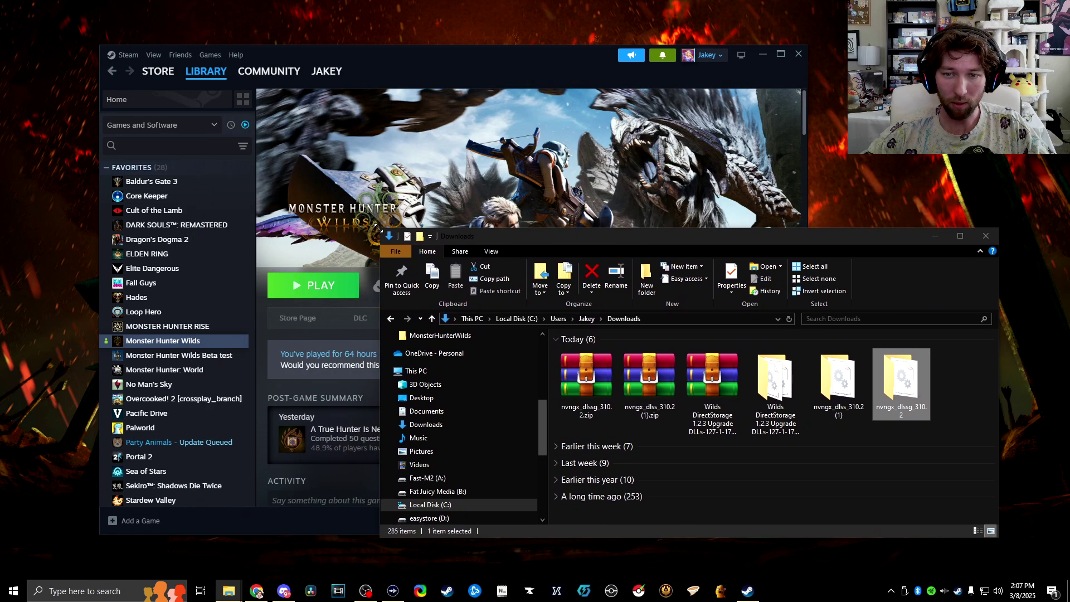
{"action": "left_click_drag", "start_coordinate": [663, 232], "coordinate": [710, 250]}
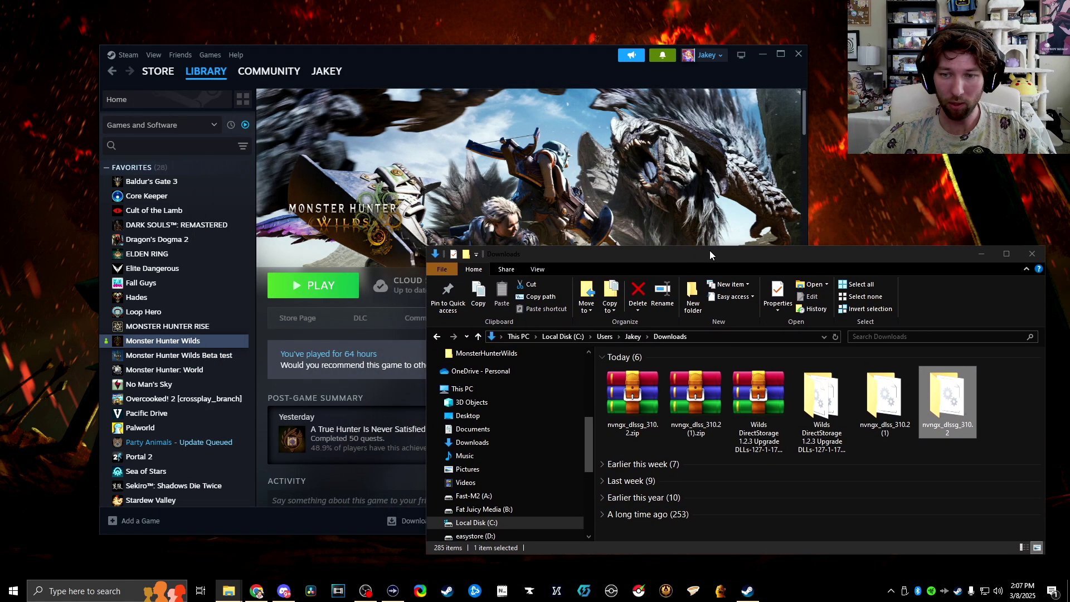
Switch to Steam and browse the local files of Monster Hunter Wilds.
{"action": "left_click", "coordinate": [406, 50]}
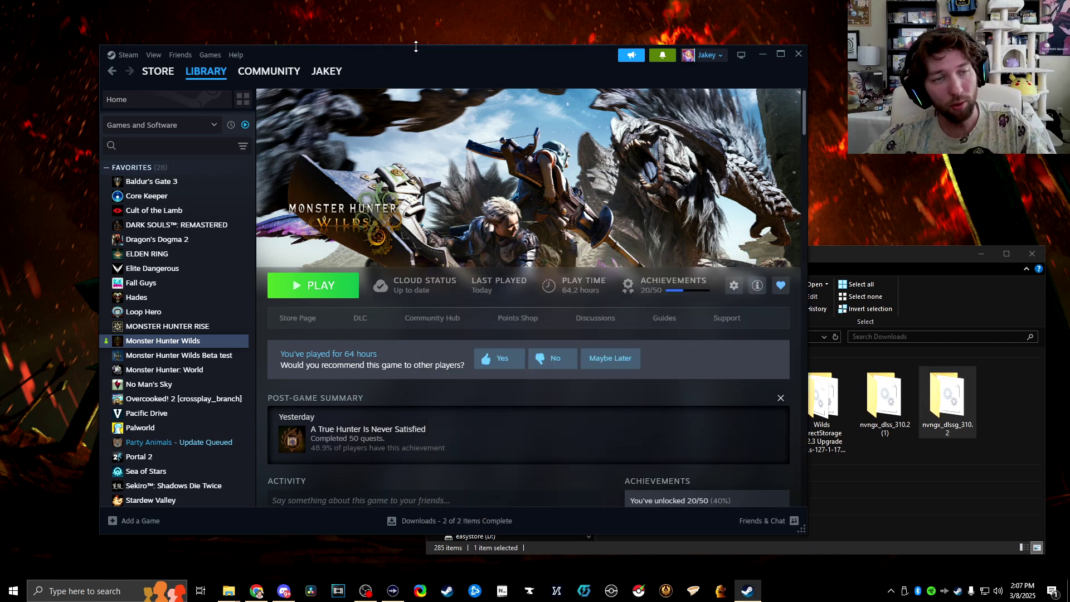
{"action": "mouse_move", "coordinate": [224, 77]}
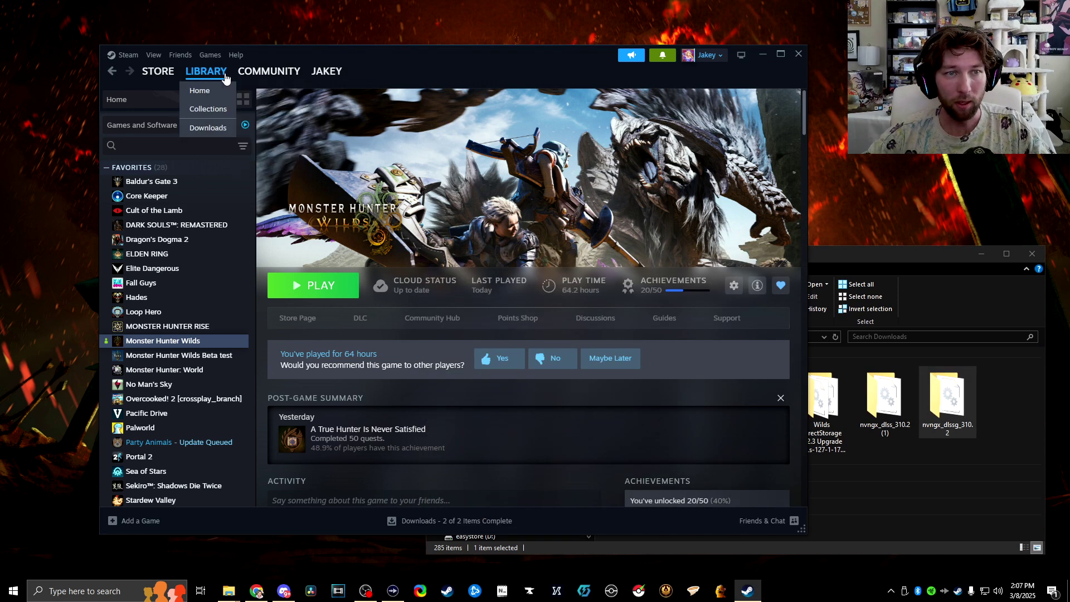
{"action": "right_click", "coordinate": [171, 347]}
{"action": "mouse_move", "coordinate": [236, 411]}
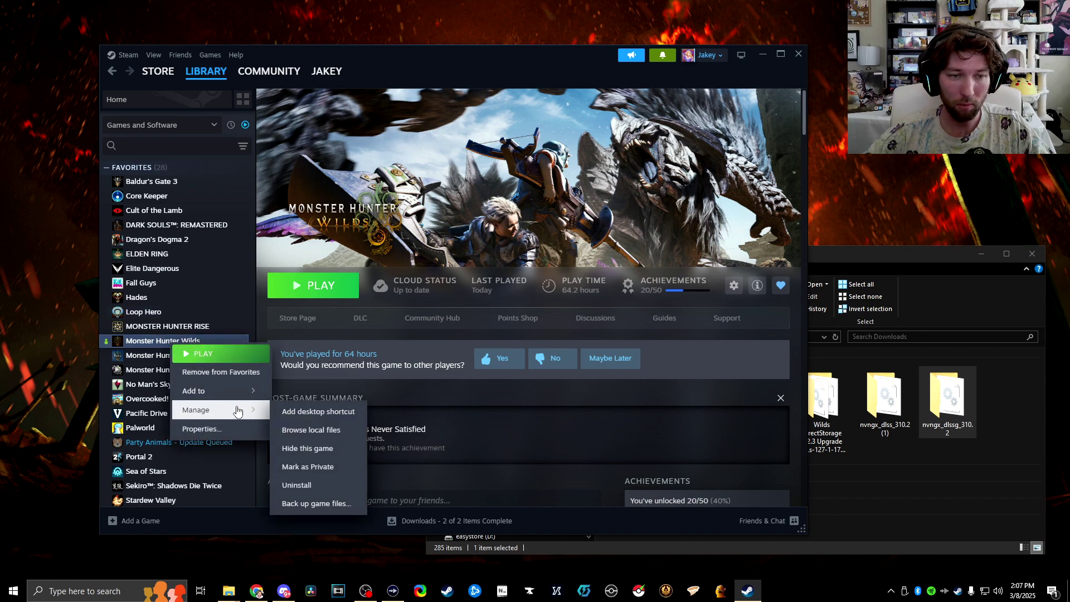
{"action": "left_click", "coordinate": [311, 430]}
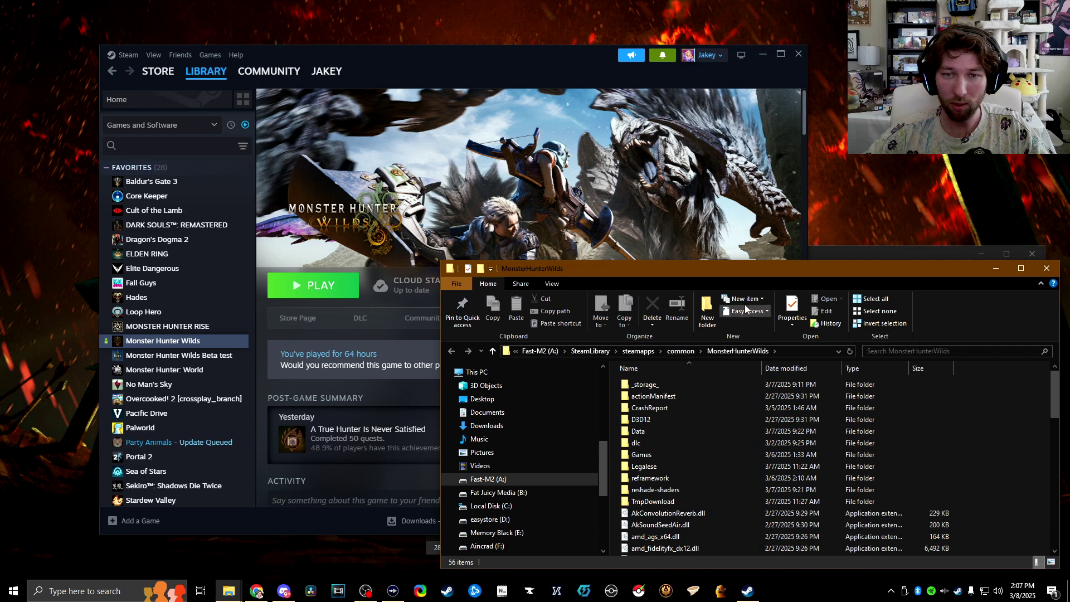
Enlarge and reposition the MonsterHunterWilds folder window beside the Downloads window, and minimize Steam.
{"action": "left_click_drag", "start_coordinate": [742, 265], "coordinate": [423, 85]}
{"action": "left_click_drag", "start_coordinate": [741, 393], "coordinate": [901, 544]}
{"action": "left_click_drag", "start_coordinate": [614, 89], "coordinate": [503, 37]}
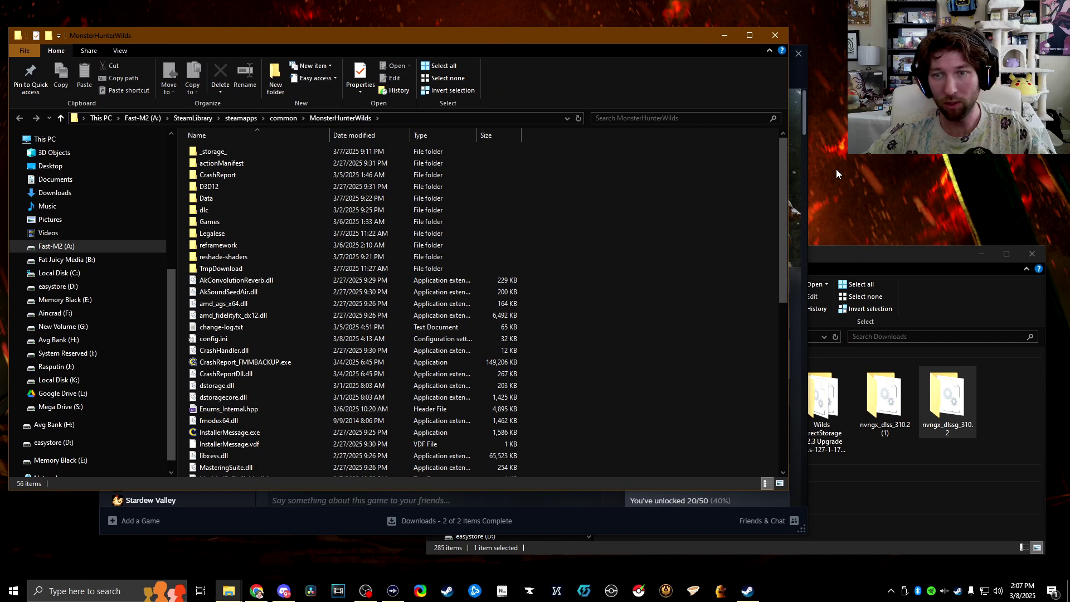
{"action": "left_click", "coordinate": [797, 168]}
{"action": "left_click", "coordinate": [802, 81]}
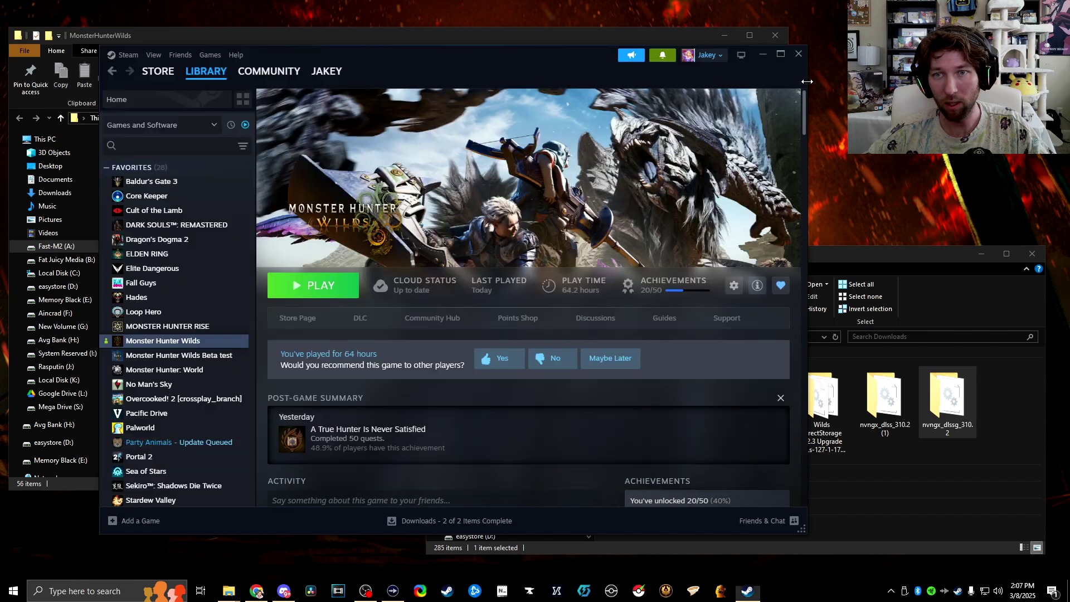
{"action": "left_click", "coordinate": [761, 54]}
Uncover the Wilds Backup Files folder on the desktop and look at its contents.
{"action": "left_click_drag", "start_coordinate": [669, 40], "coordinate": [690, 126]}
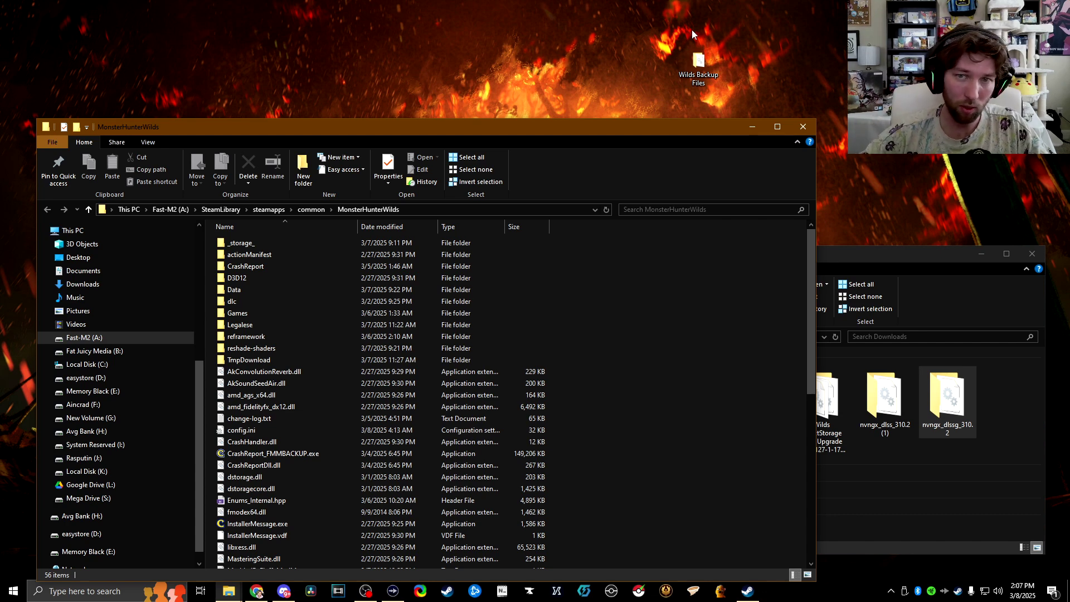
{"action": "double_click", "coordinate": [698, 63]}
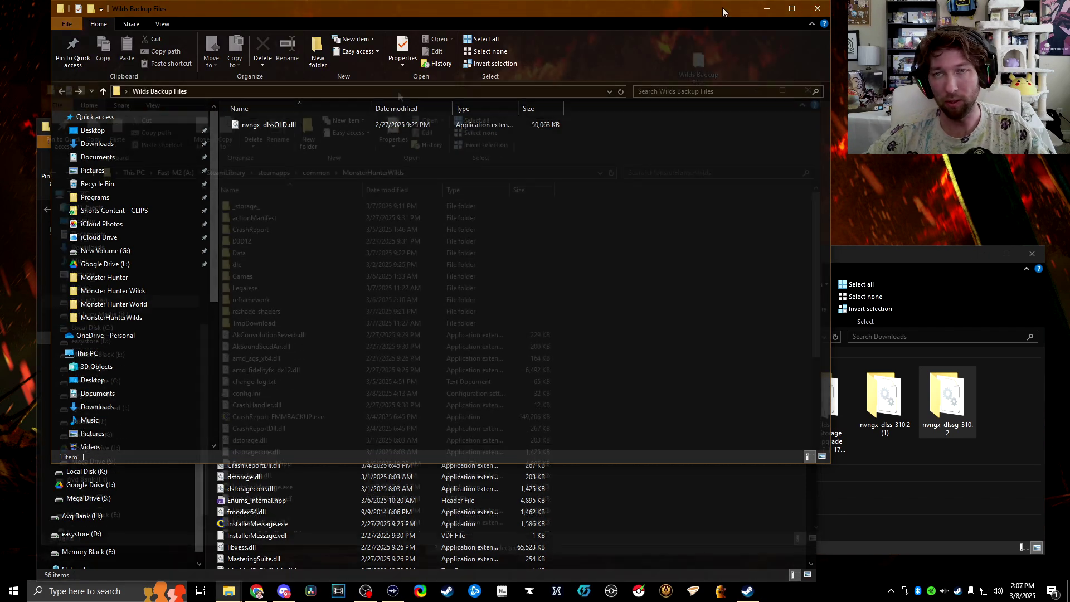
{"action": "left_click_drag", "start_coordinate": [428, 90], "coordinate": [296, 76]}
Open the extracted DirectStorage folder and back up the game's dstorage.dll and dstoragecore.dll into the Wilds Backup Files folder.
{"action": "left_click", "coordinate": [828, 413]}
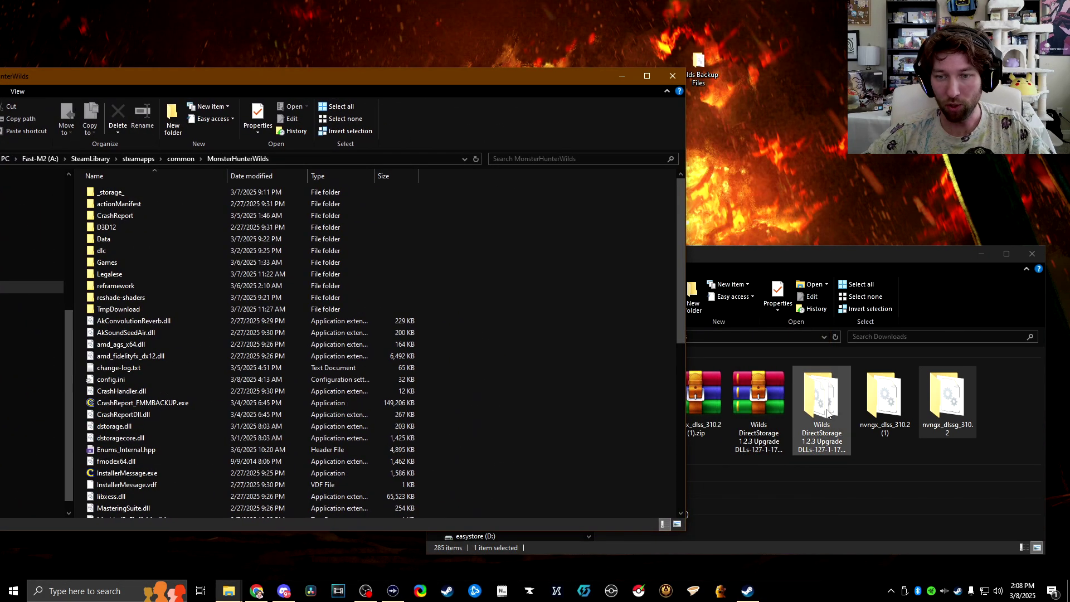
{"action": "double_click", "coordinate": [821, 419]}
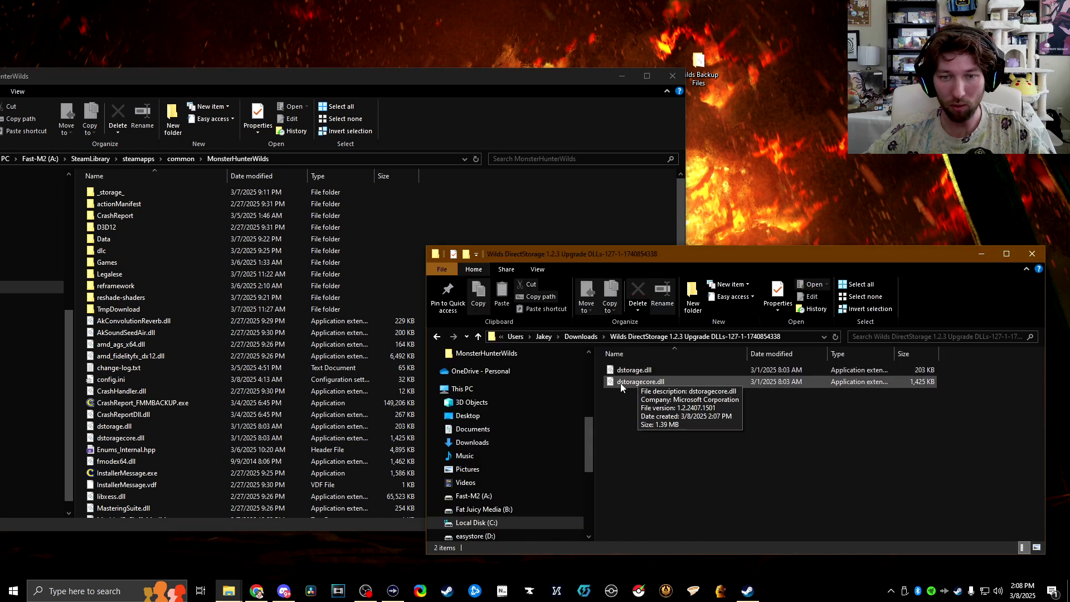
{"action": "left_click_drag", "start_coordinate": [334, 83], "coordinate": [391, 66]}
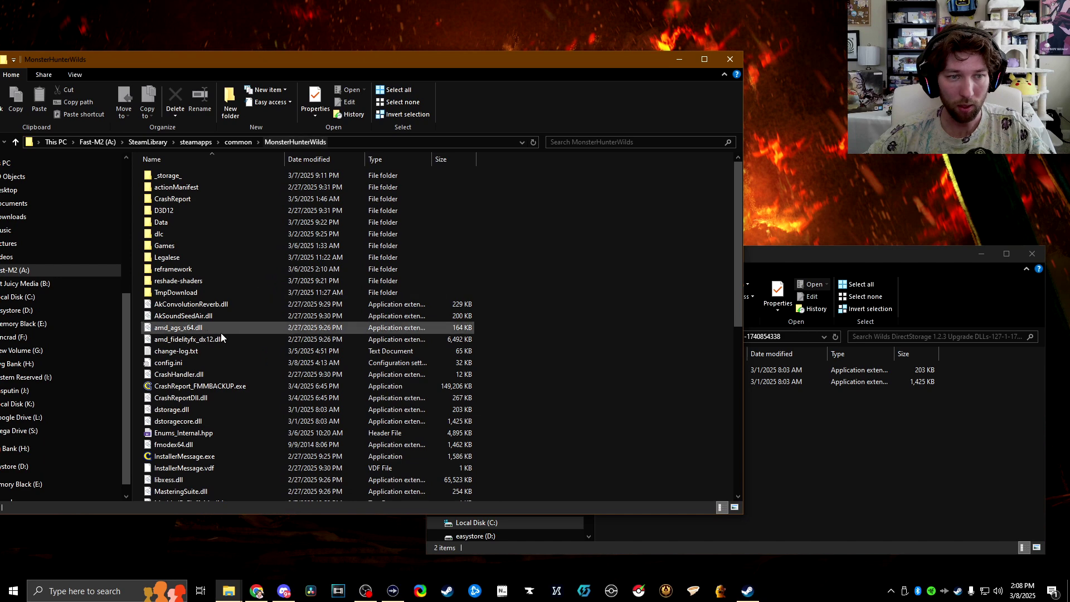
{"action": "scroll", "coordinate": [221, 340], "scroll_direction": "down", "scroll_amount": 1}
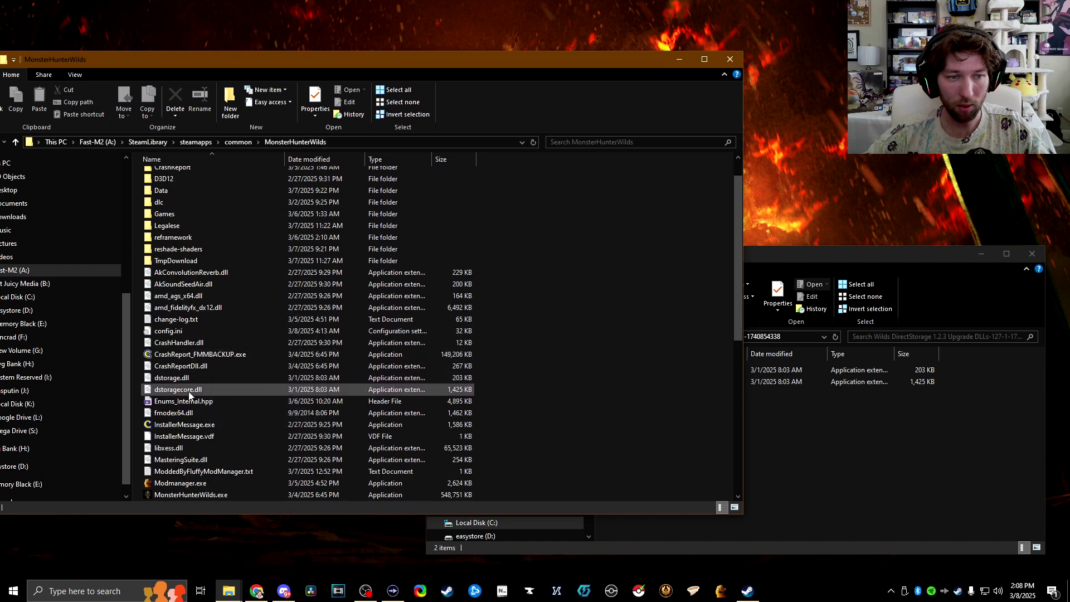
{"action": "left_click_drag", "start_coordinate": [650, 77], "coordinate": [569, 37]}
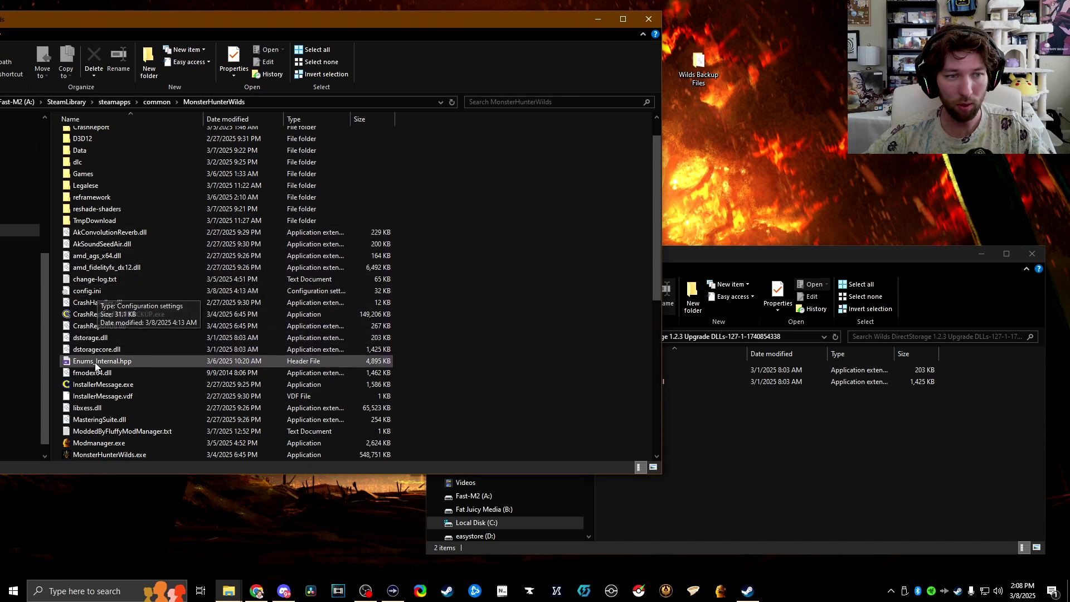
{"action": "left_click_drag", "start_coordinate": [98, 338], "coordinate": [704, 62]}
{"action": "left_click_drag", "start_coordinate": [95, 349], "coordinate": [703, 72]}
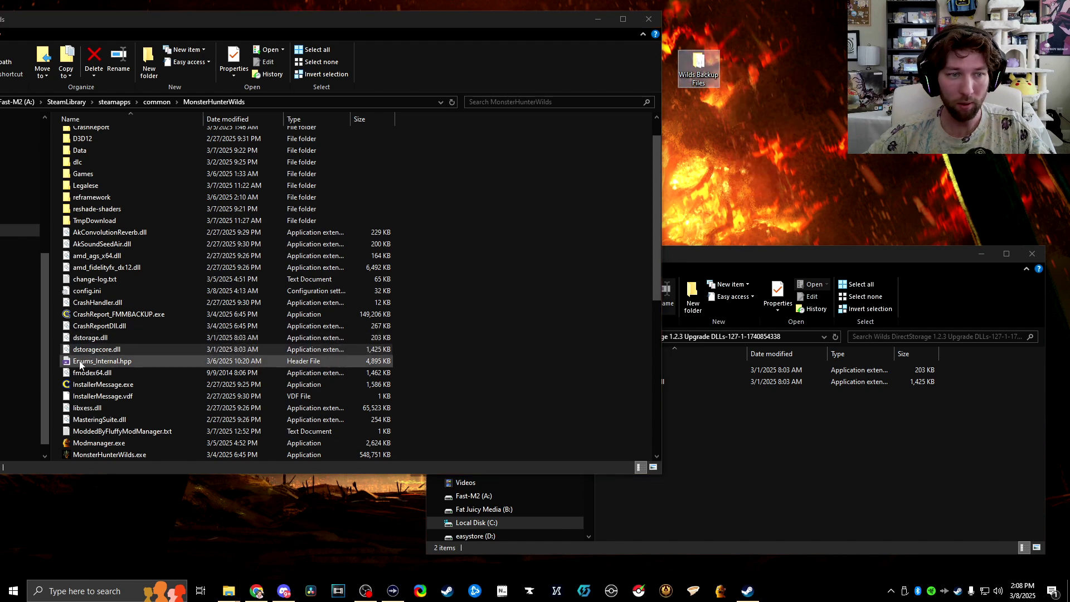
Copy both DirectStorage 1.2.3 DLLs into the MonsterHunterWilds folder, replacing the existing files.
{"action": "left_click", "coordinate": [666, 411]}
{"action": "left_click_drag", "start_coordinate": [641, 409], "coordinate": [197, 267]}
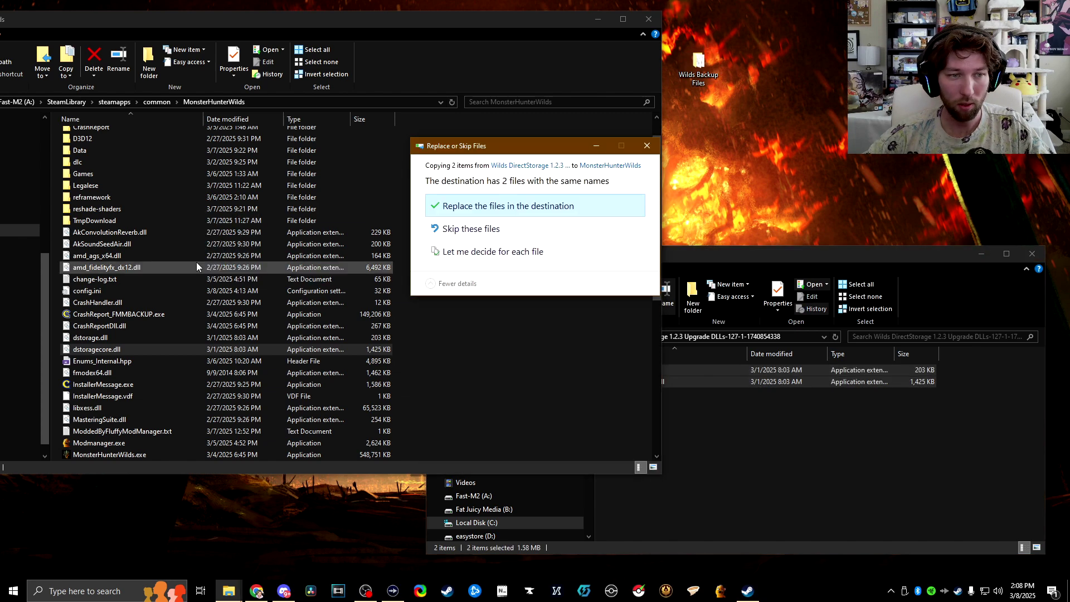
{"action": "left_click", "coordinate": [498, 206]}
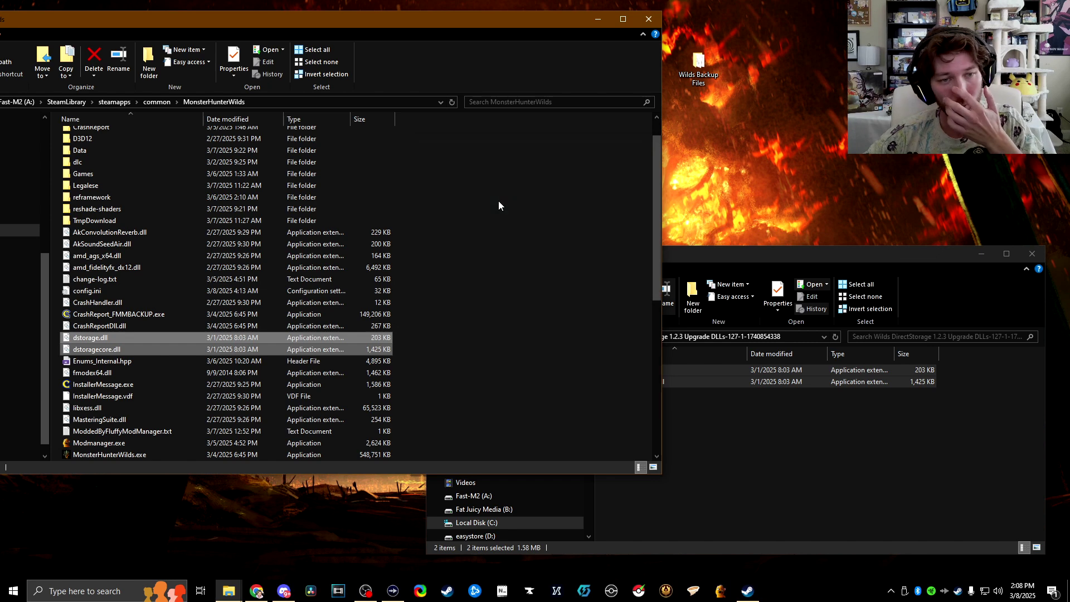
Back up the game's nvngx_dlss.dll into Wilds Backup Files and replace it with the copy from the nvngx_dlss_310.2 (1) download folder.
{"action": "left_click", "coordinate": [793, 252]}
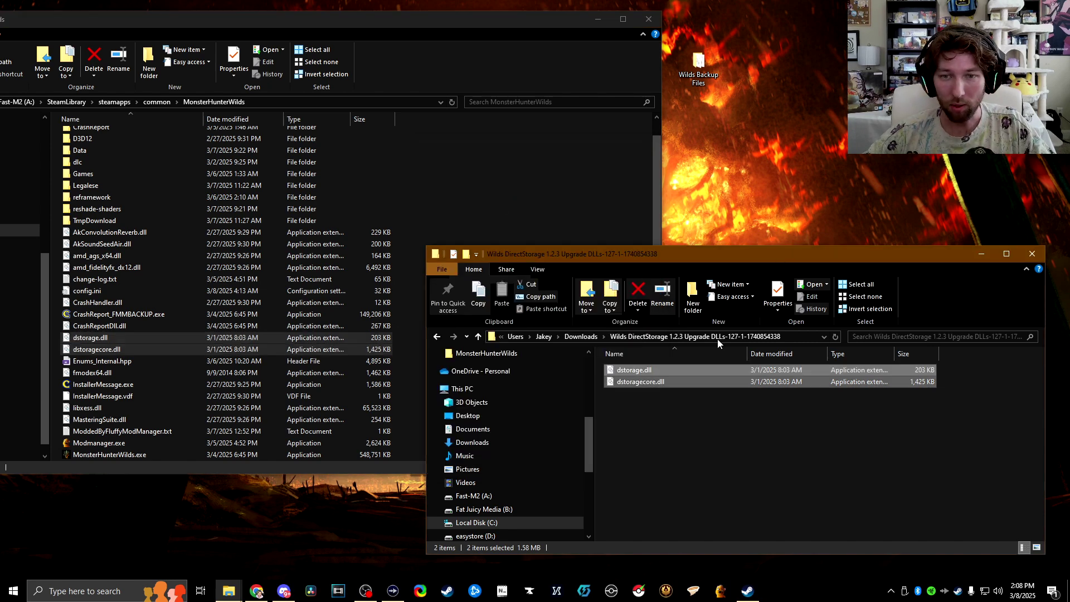
{"action": "left_click", "coordinate": [580, 336]}
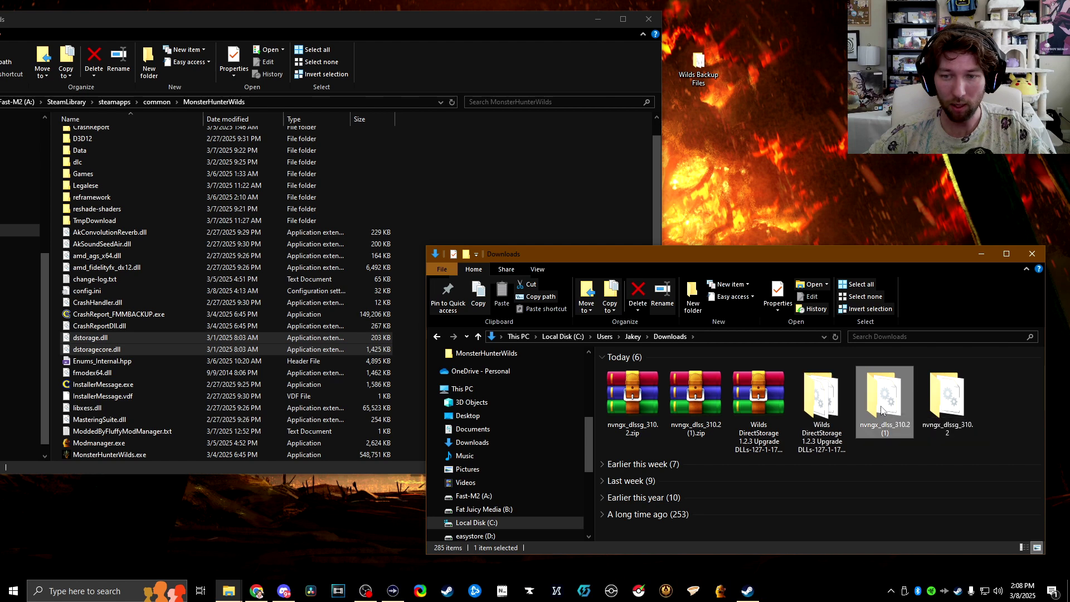
{"action": "double_click", "coordinate": [886, 436]}
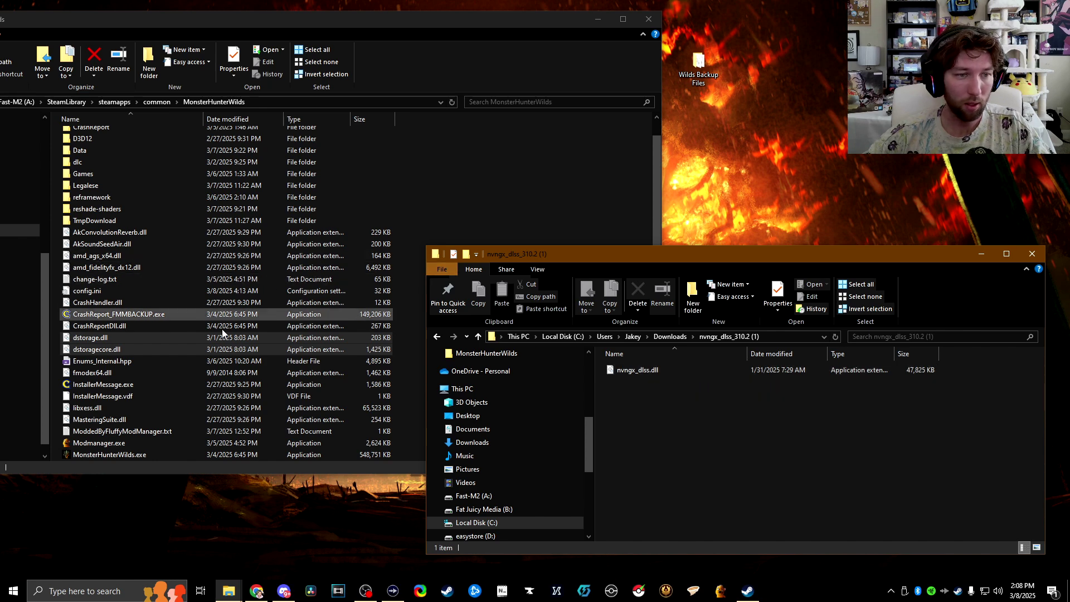
{"action": "scroll", "coordinate": [146, 327], "scroll_direction": "down", "scroll_amount": 1}
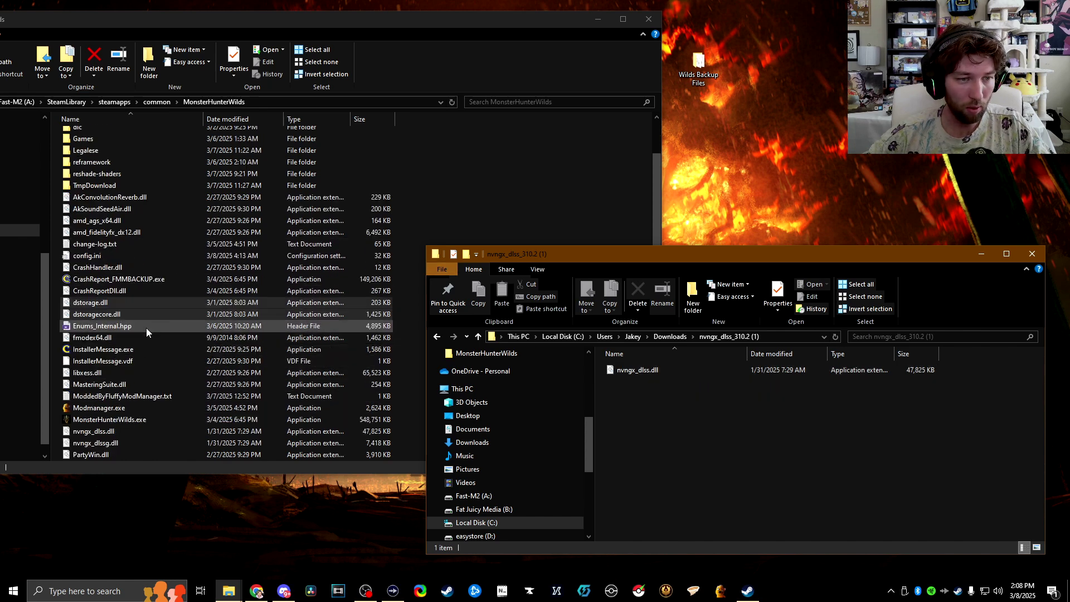
{"action": "scroll", "coordinate": [147, 332], "scroll_direction": "down", "scroll_amount": 1}
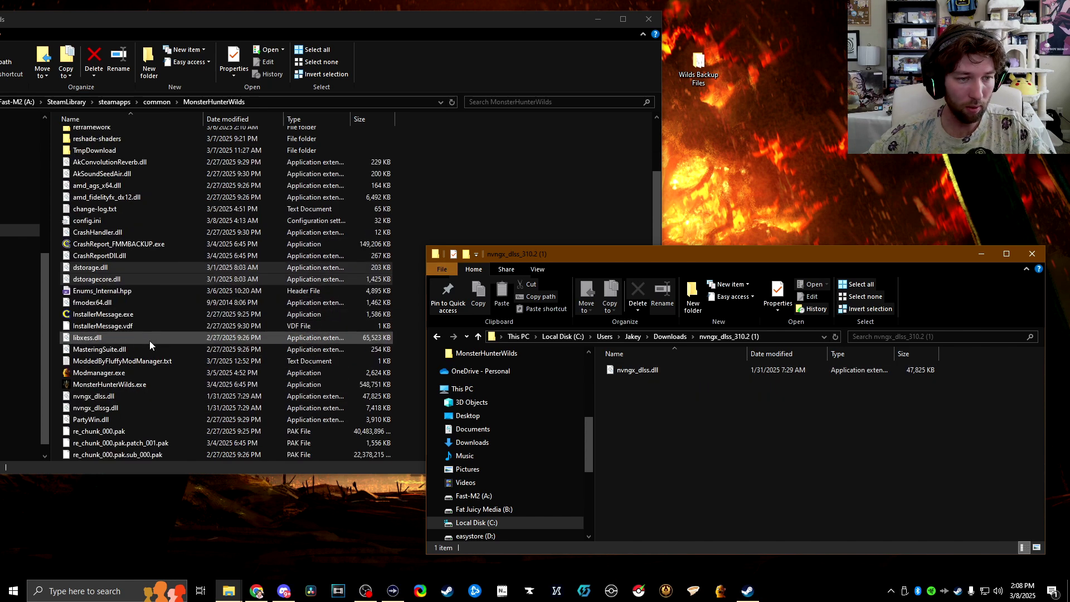
{"action": "left_click", "coordinate": [80, 401]}
{"action": "left_click_drag", "start_coordinate": [99, 400], "coordinate": [704, 76]}
{"action": "left_click_drag", "start_coordinate": [650, 372], "coordinate": [251, 329]}
{"action": "left_click", "coordinate": [514, 206]}
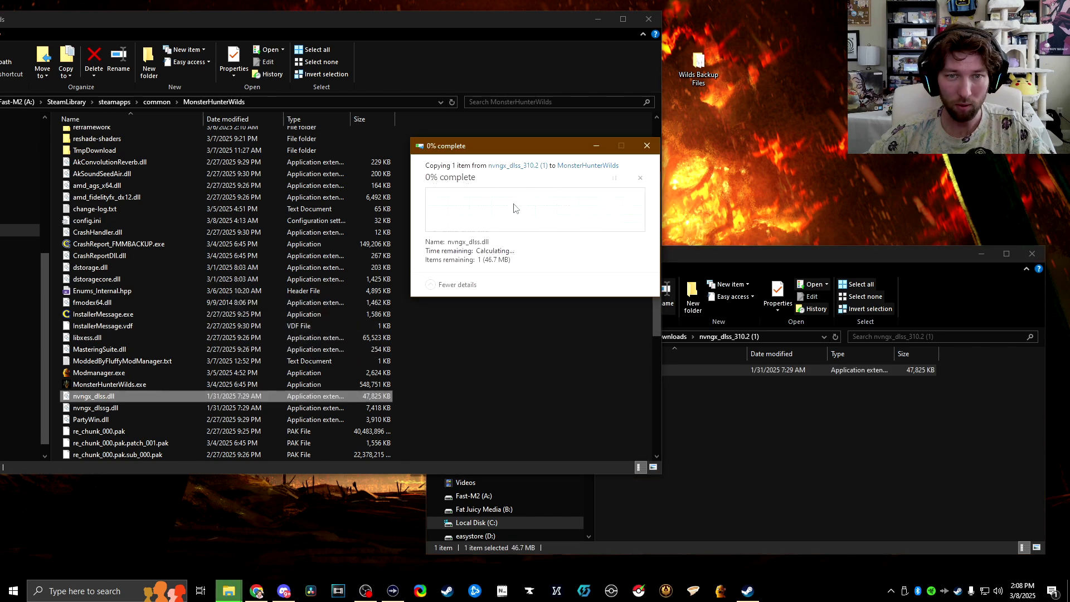
Open the nvngx_dlssg_310.2 download folder and back up the game's nvngx_dlssg.dll into the Wilds Backup Files folder.
{"action": "left_click", "coordinate": [829, 261]}
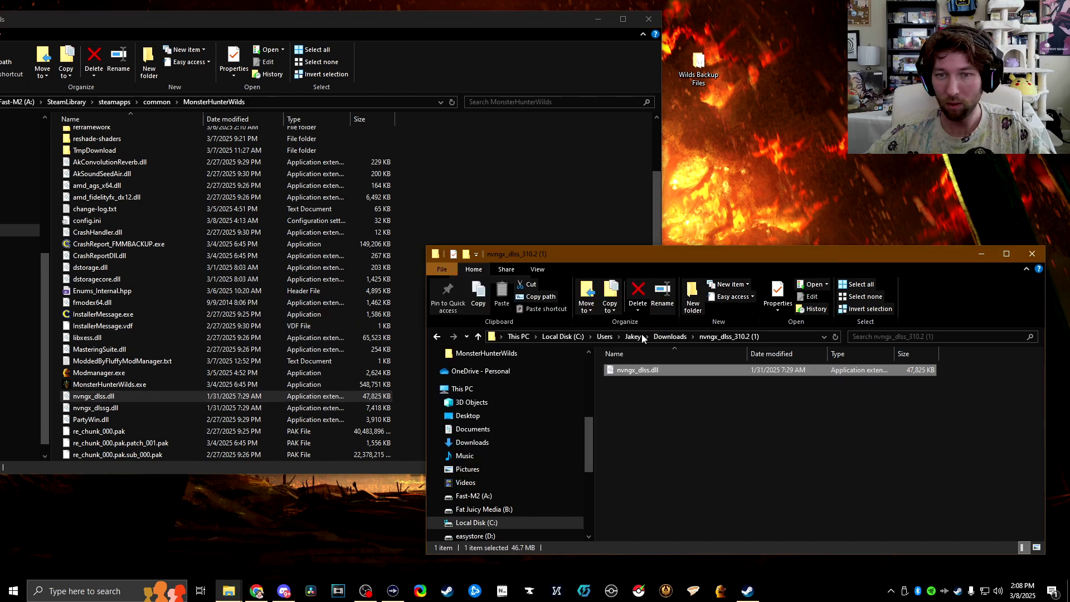
{"action": "left_click", "coordinate": [670, 337]}
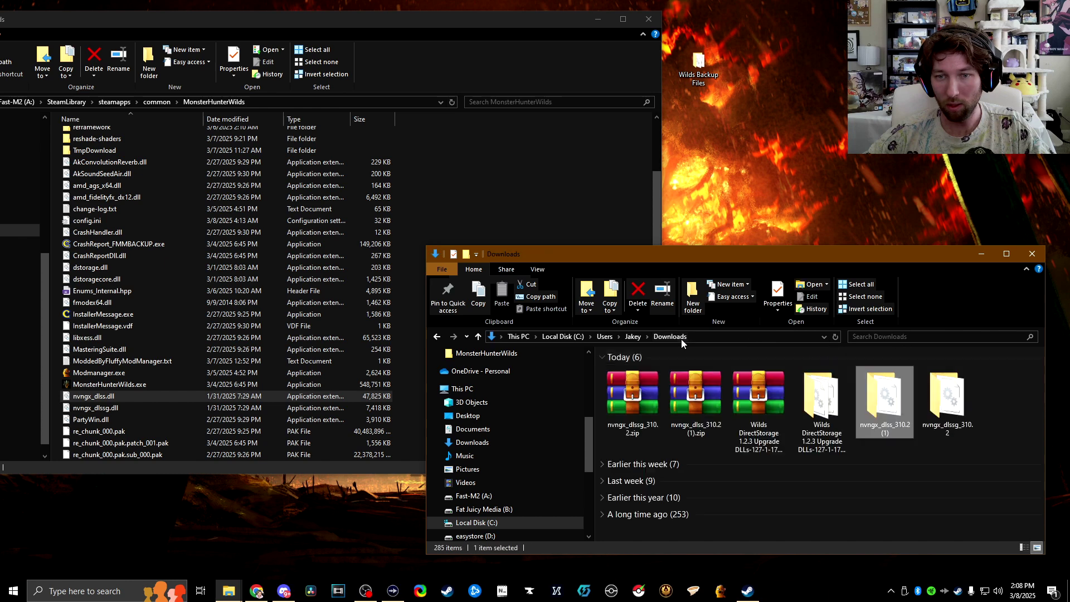
{"action": "double_click", "coordinate": [949, 405]}
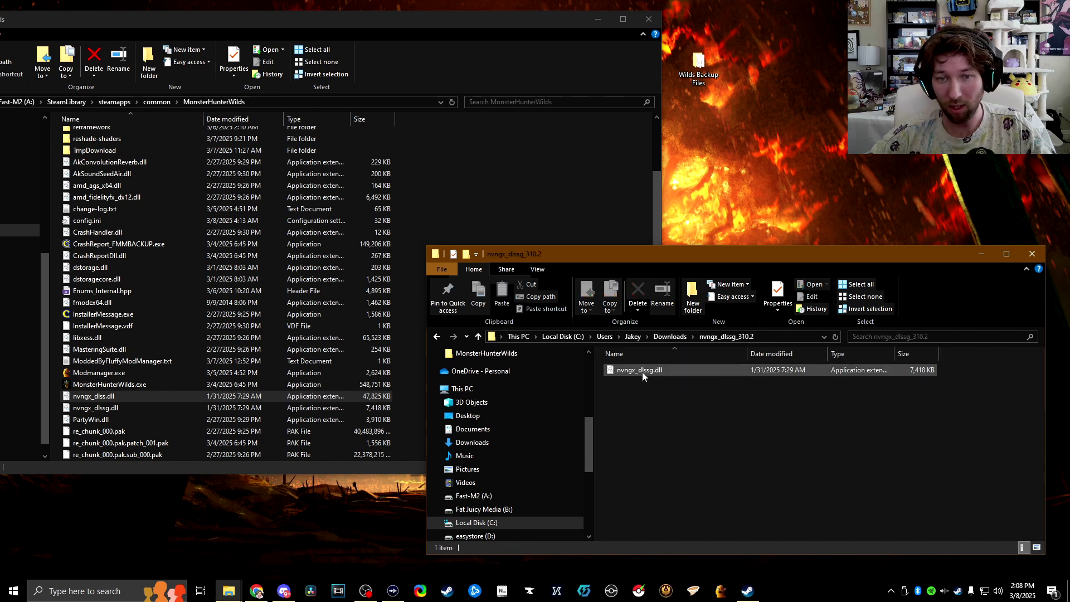
{"action": "mouse_move", "coordinate": [648, 377]}
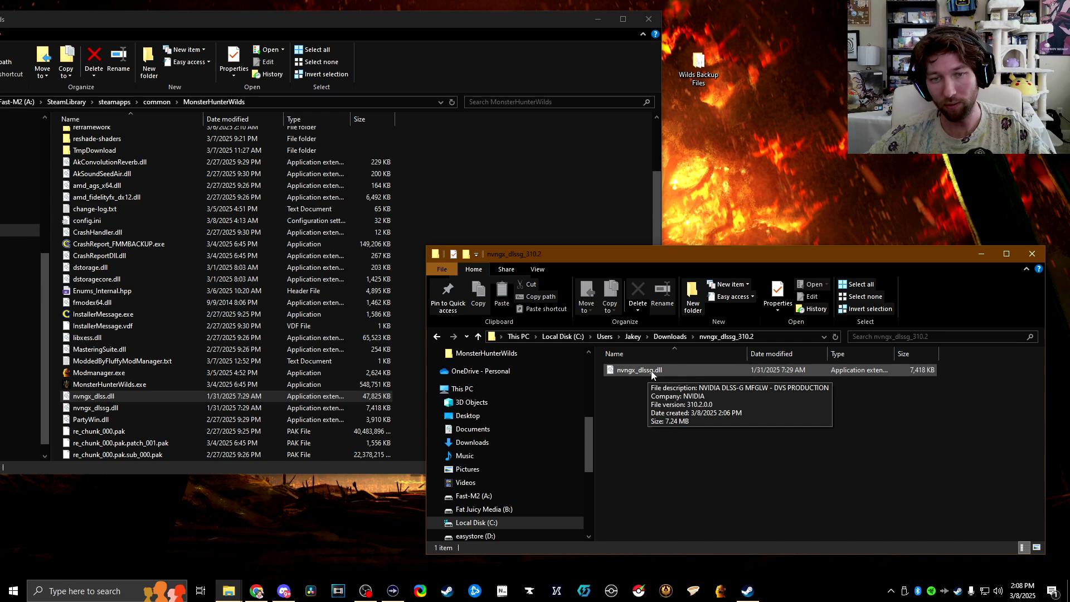
{"action": "scroll", "coordinate": [206, 398], "scroll_direction": "down", "scroll_amount": 1}
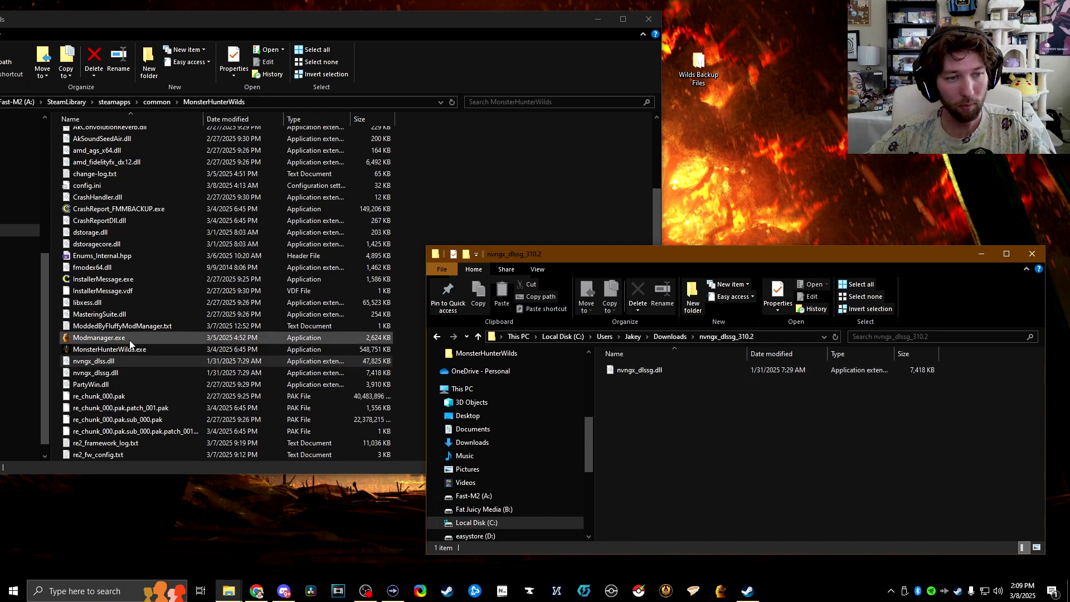
{"action": "left_click_drag", "start_coordinate": [110, 373], "coordinate": [706, 81]}
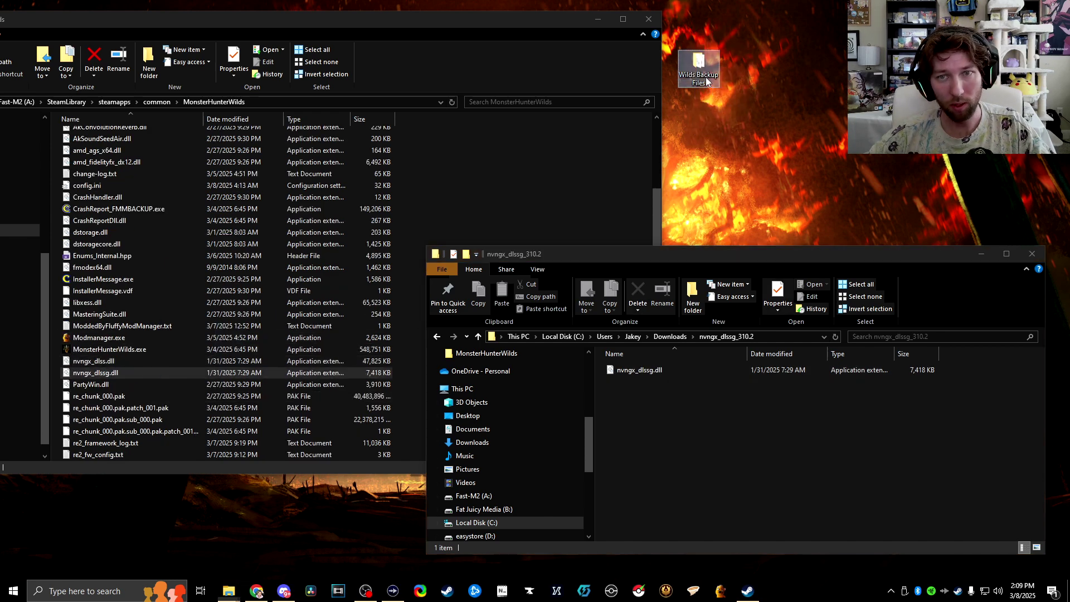
Copy nvngx_dlssg.dll from the nvngx_dlssg_310.2 folder into the MonsterHunterWilds folder, close the download folder and minimize the game folder.
{"action": "left_click_drag", "start_coordinate": [641, 371], "coordinate": [218, 292]}
{"action": "left_click", "coordinate": [532, 218]}
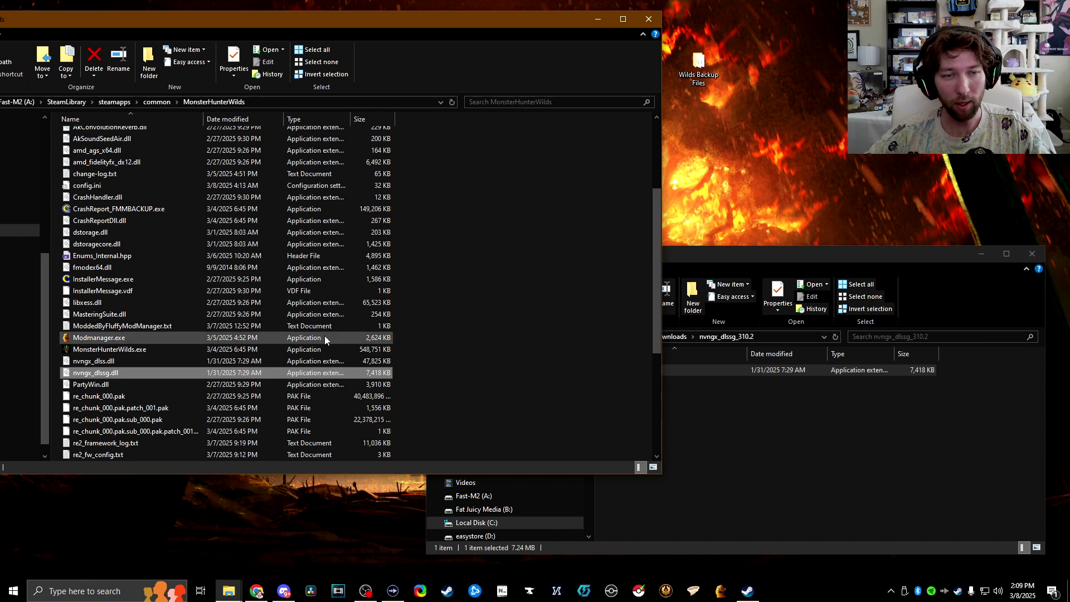
{"action": "left_click", "coordinate": [774, 256]}
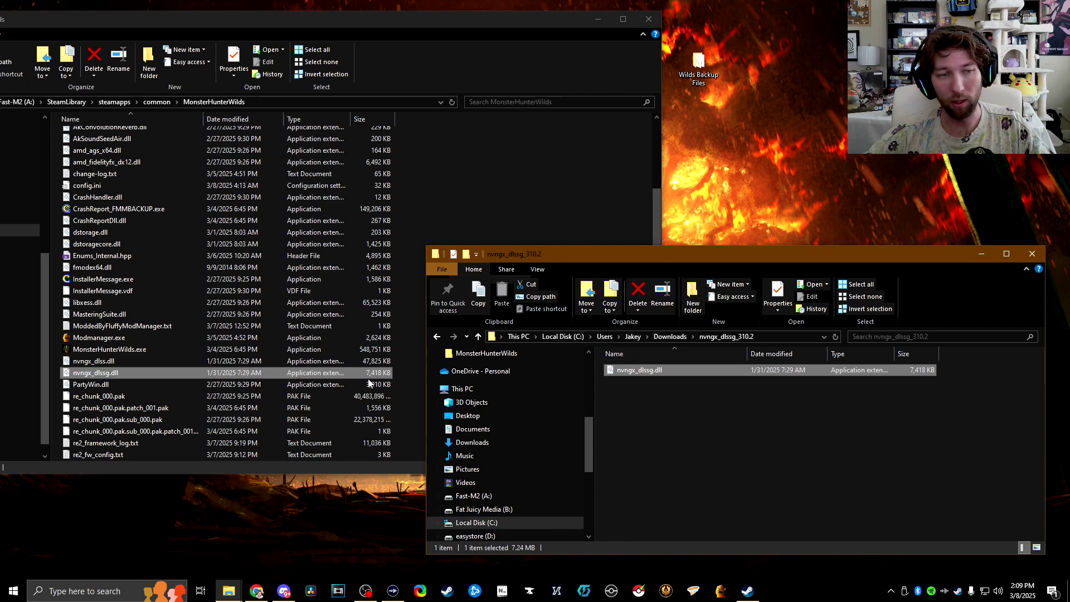
{"action": "left_click_drag", "start_coordinate": [746, 253], "coordinate": [420, 192]}
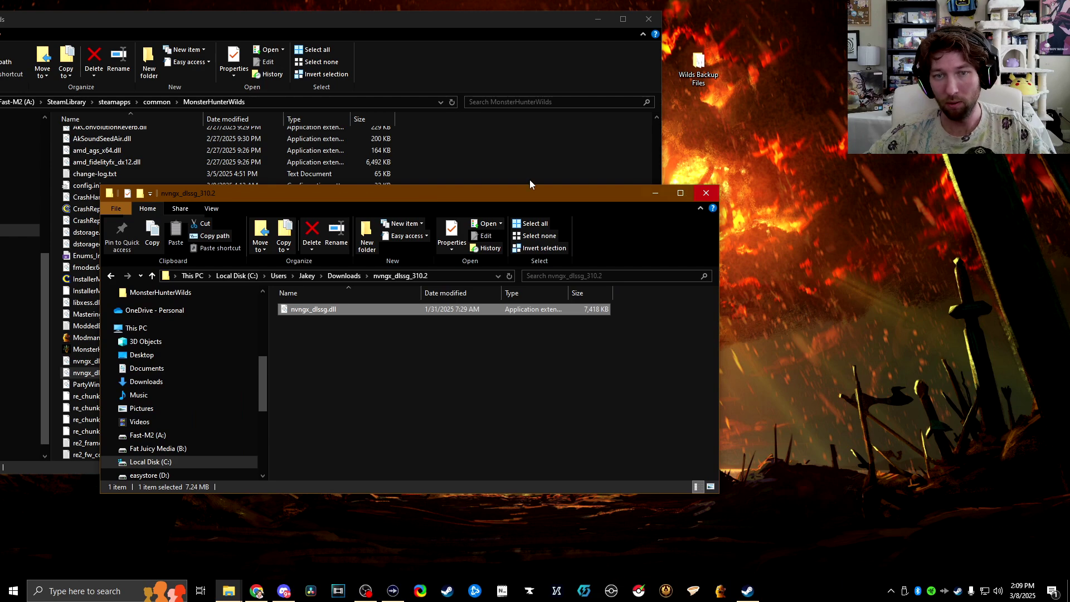
{"action": "left_click", "coordinate": [708, 193]}
{"action": "left_click_drag", "start_coordinate": [435, 22], "coordinate": [678, 58]}
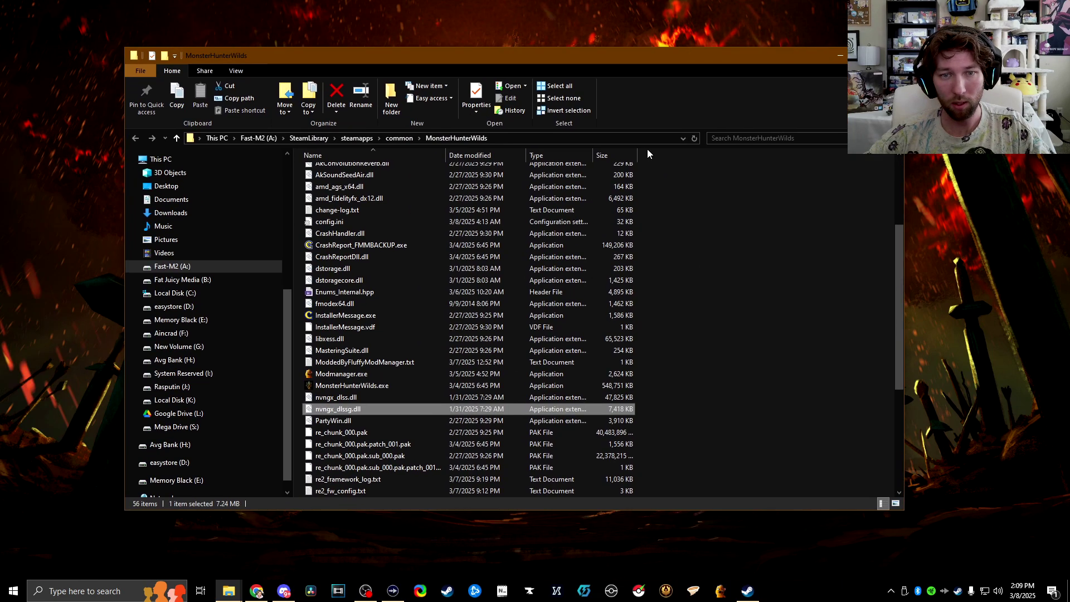
{"action": "left_click", "coordinate": [839, 55]}
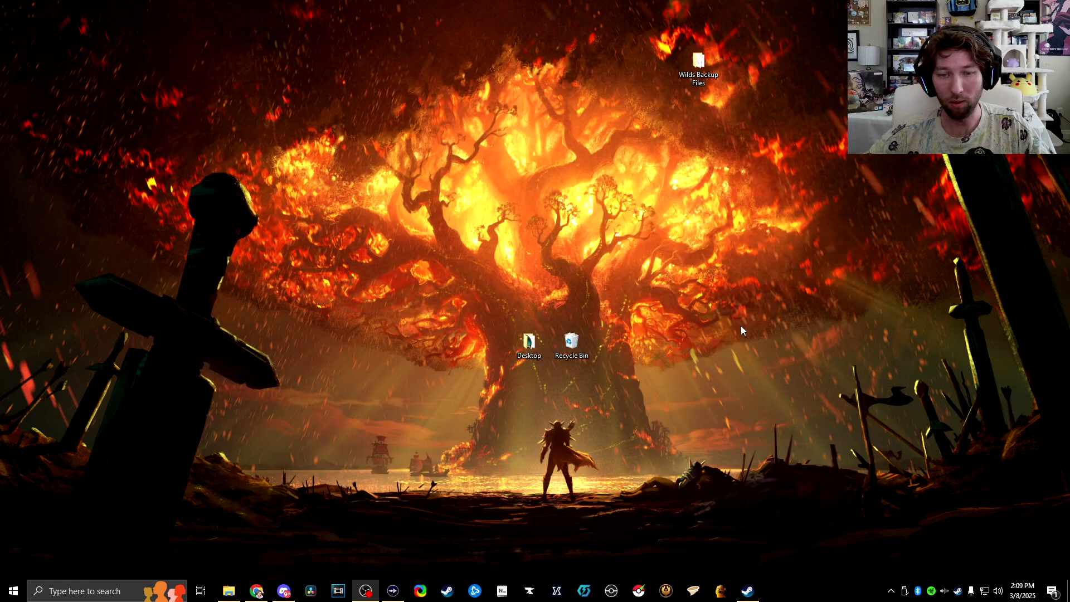
Launch Monster Hunter Wilds from the Steam library, dismiss the autosave notice and proceed past the title screen.
{"action": "left_click", "coordinate": [746, 592]}
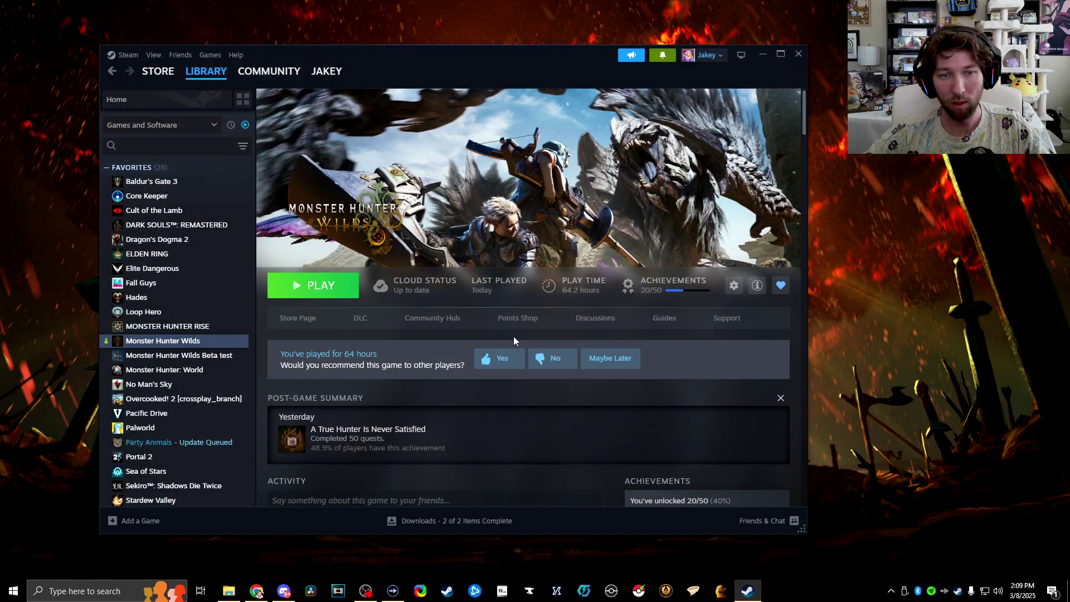
{"action": "left_click", "coordinate": [321, 289]}
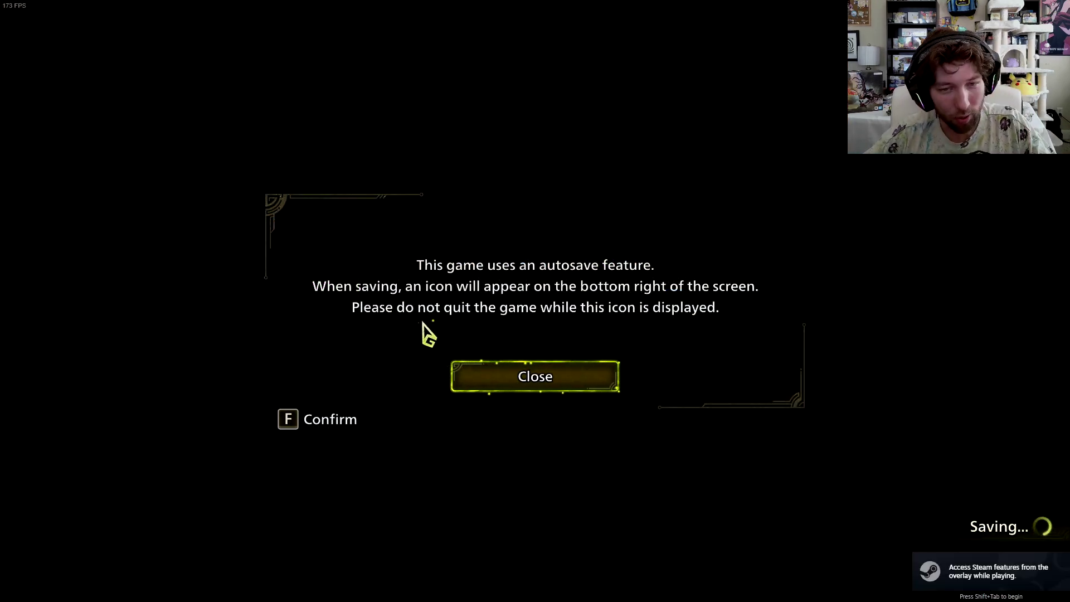
{"action": "left_click", "coordinate": [524, 380]}
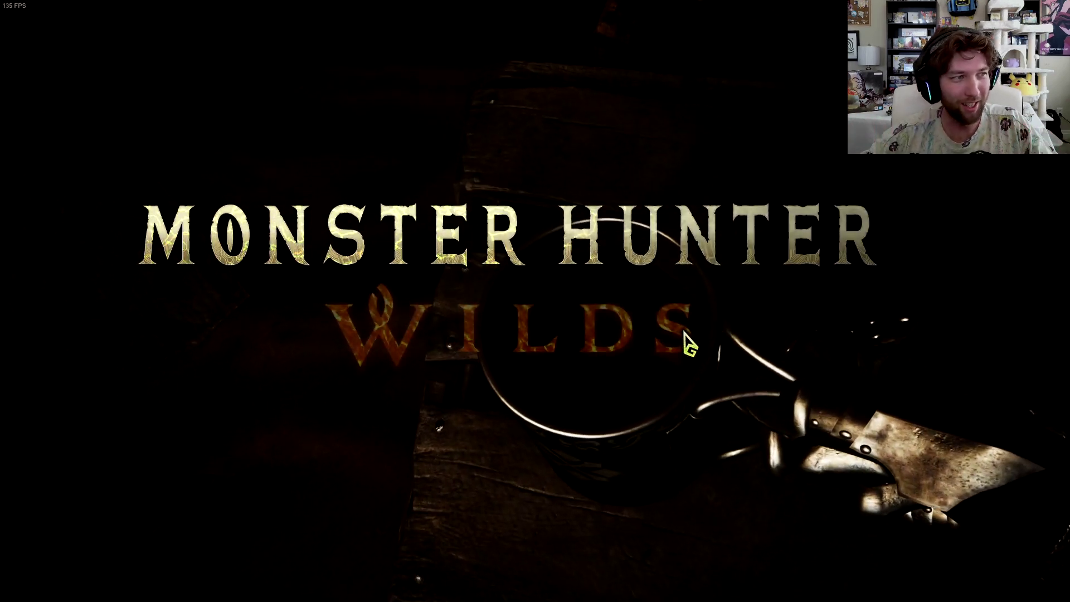
{"action": "left_click", "coordinate": [588, 314]}
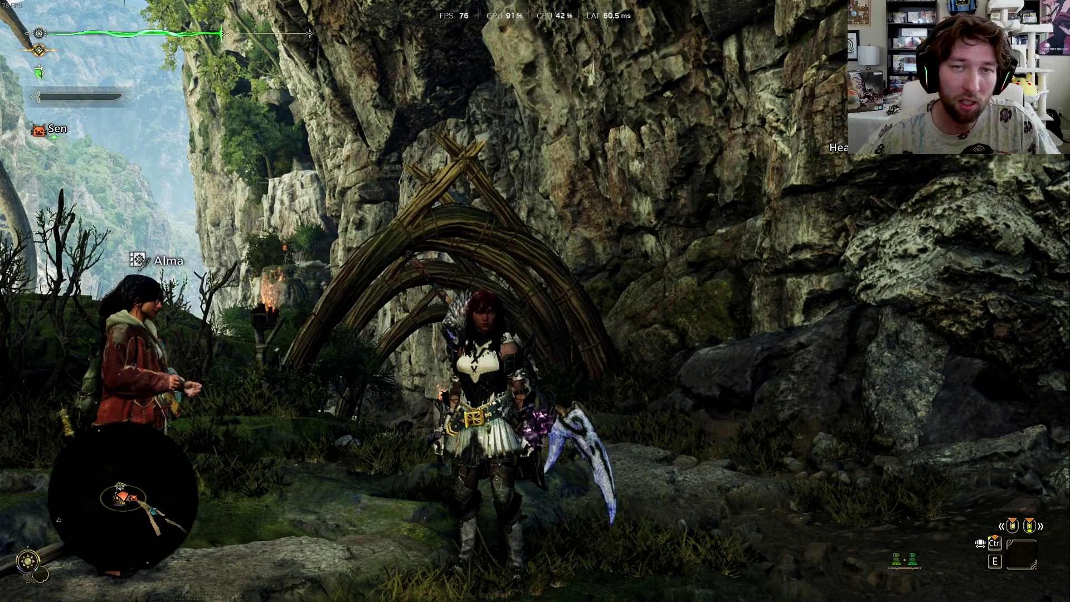
Set Render Scaling to 50 in the graphics options and return to the game.
{"action": "key", "text": "Escape"}
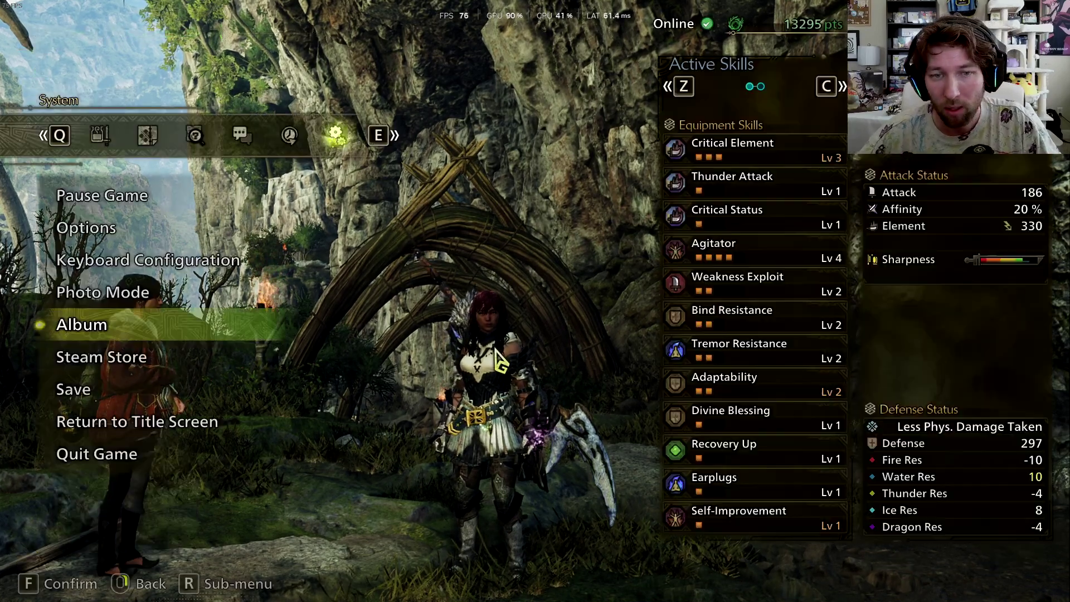
{"action": "left_click", "coordinate": [120, 226]}
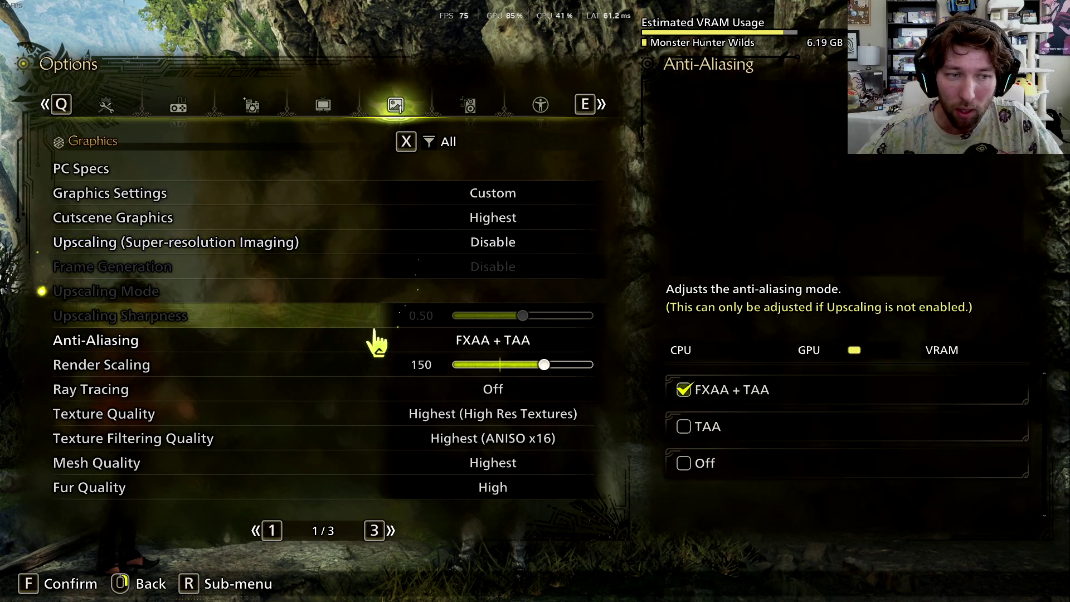
{"action": "left_click_drag", "start_coordinate": [542, 367], "coordinate": [459, 375]}
{"action": "right_click", "coordinate": [465, 368]}
{"action": "right_click", "coordinate": [470, 357]}
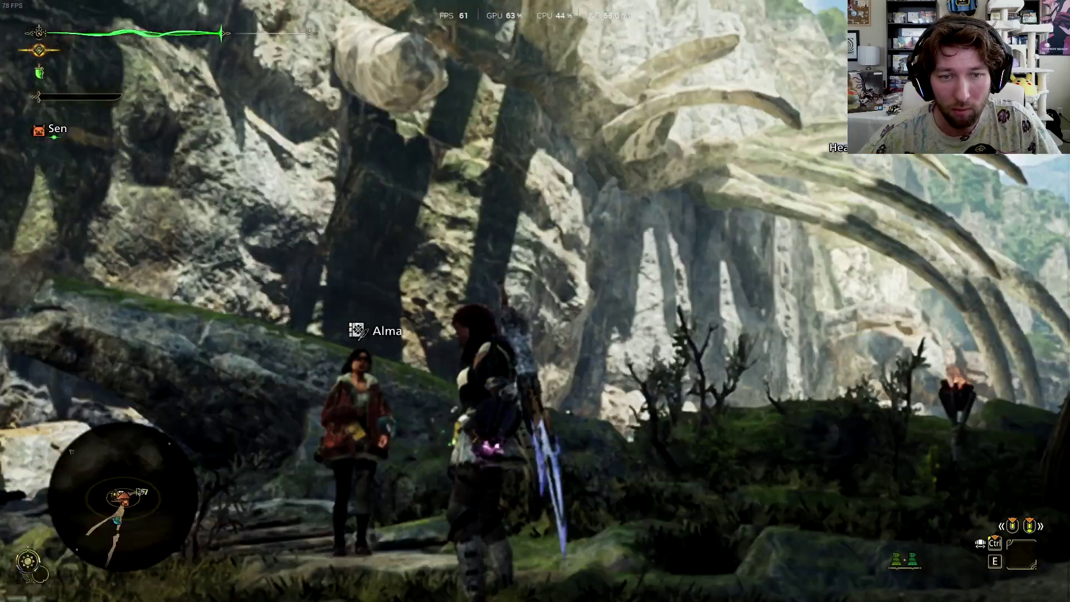
Reopen the game's graphics options and set Render Scaling to 100.
{"action": "key", "text": "Escape"}
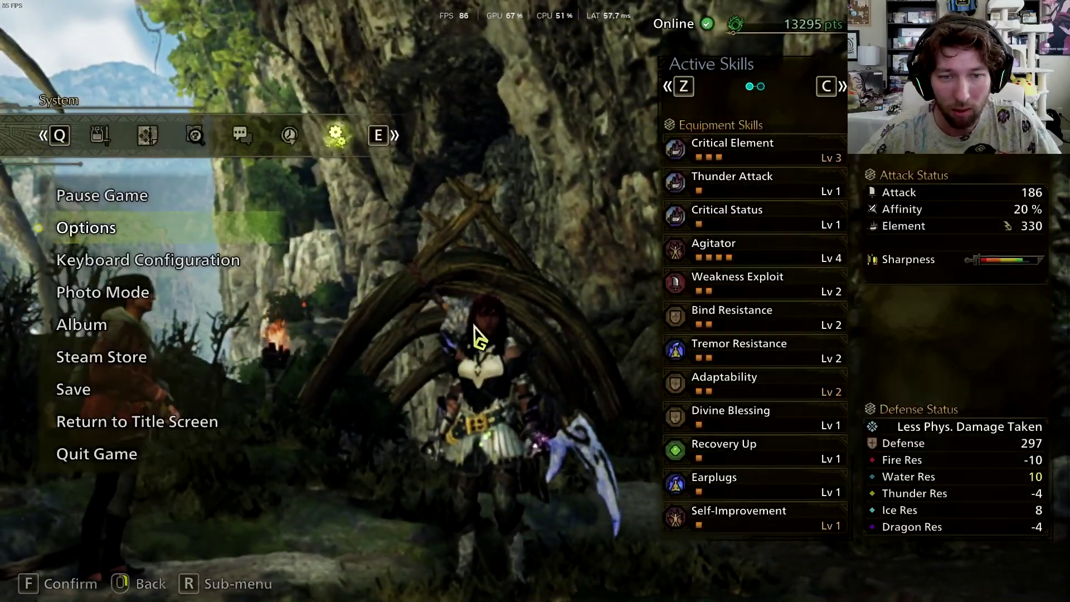
{"action": "left_click", "coordinate": [146, 228]}
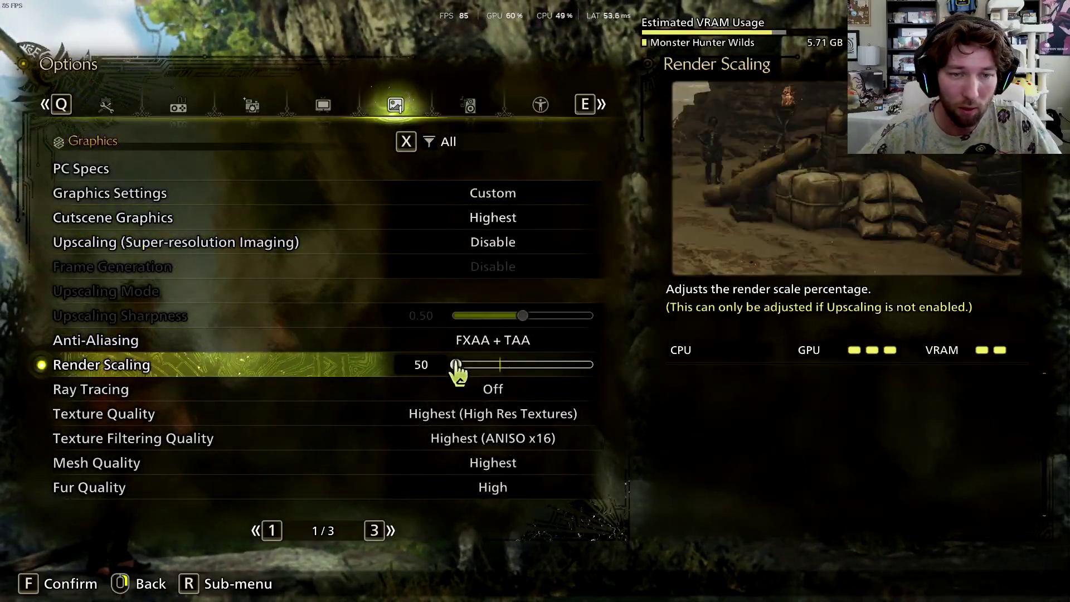
{"action": "left_click_drag", "start_coordinate": [454, 365], "coordinate": [506, 372]}
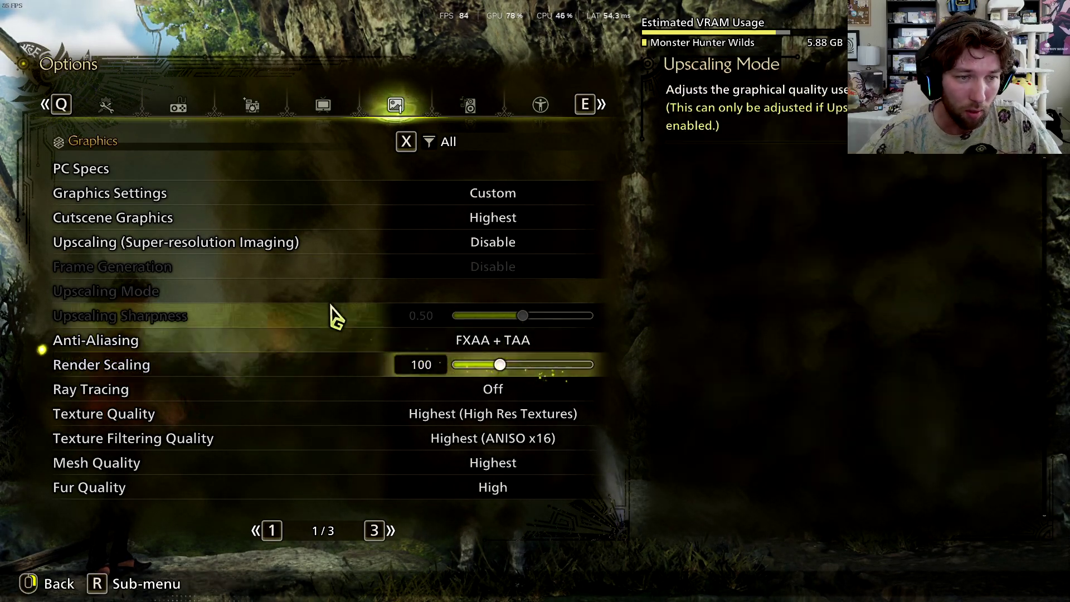
Set Upscaling (Super-resolution Imaging) to NVIDIA DLSS and enable Frame Generation.
{"action": "left_click", "coordinate": [286, 244]}
{"action": "scroll", "coordinate": [844, 412], "scroll_direction": "up", "scroll_amount": 1}
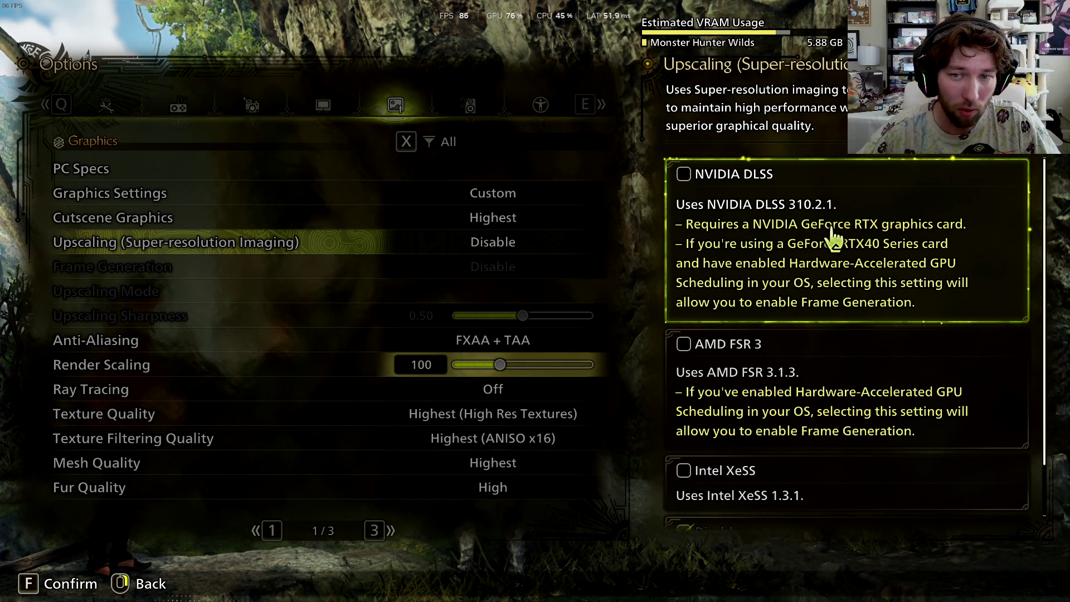
{"action": "left_click", "coordinate": [791, 227]}
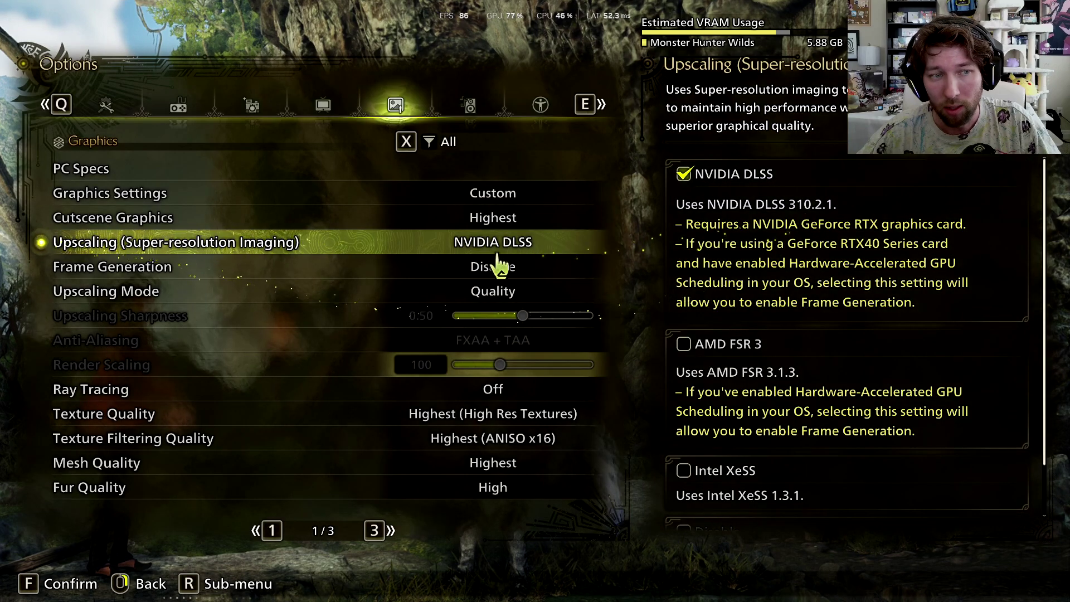
{"action": "left_click", "coordinate": [479, 272]}
{"action": "left_click", "coordinate": [700, 234]}
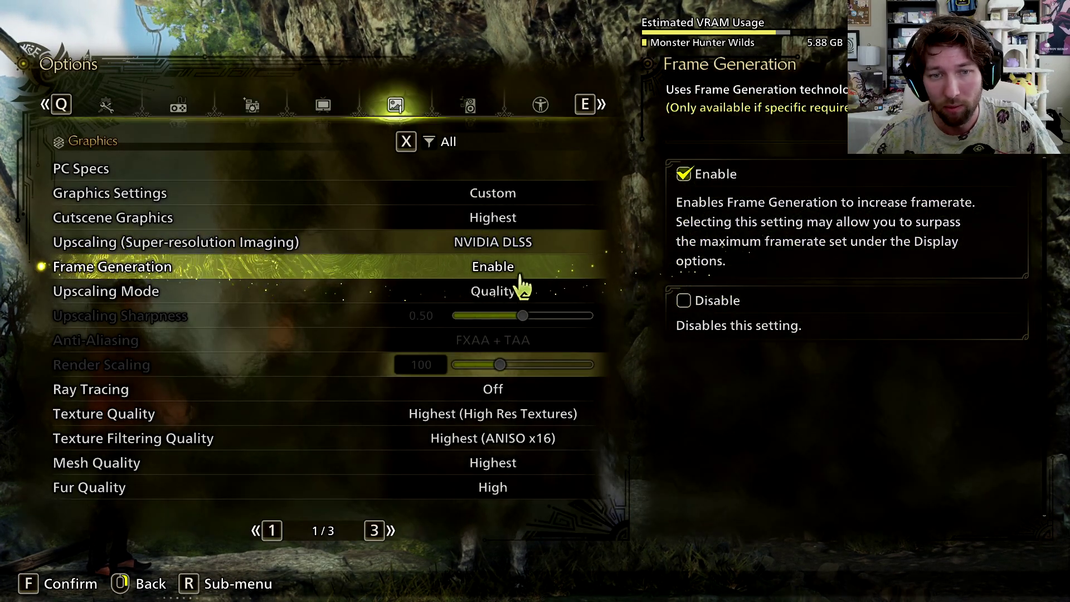
Look through the Upscaling Mode choices for NVIDIA DLSS without changing the mode and return to the game.
{"action": "left_click", "coordinate": [508, 295]}
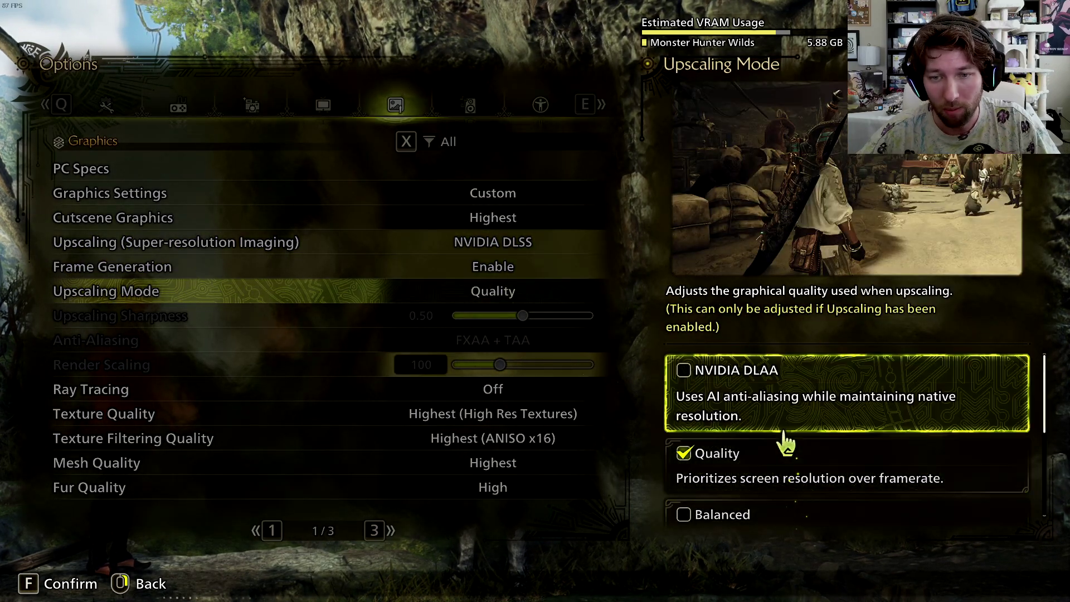
{"action": "scroll", "coordinate": [781, 442], "scroll_direction": "down", "scroll_amount": 2}
{"action": "scroll", "coordinate": [824, 432], "scroll_direction": "up", "scroll_amount": 2}
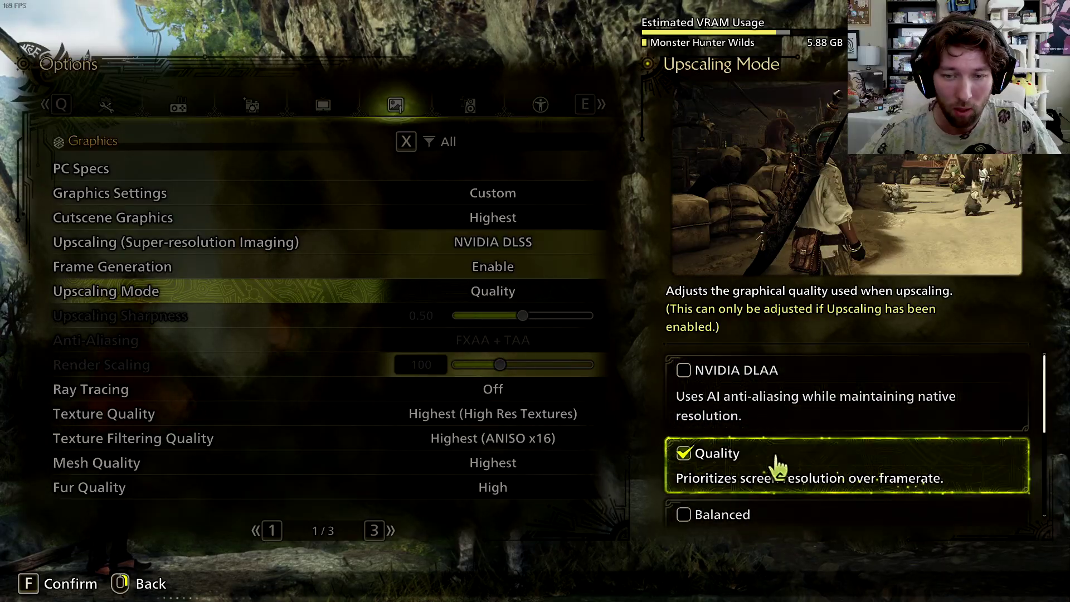
{"action": "right_click", "coordinate": [720, 365]}
{"action": "right_click", "coordinate": [859, 411]}
{"action": "right_click", "coordinate": [532, 269]}
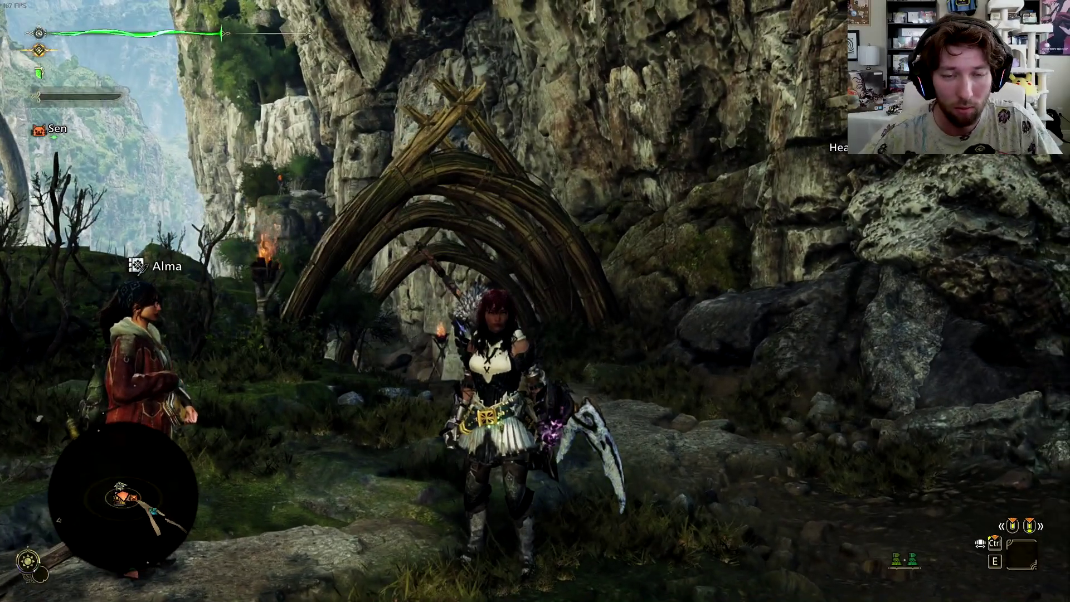
Switch Upscaling (Super-resolution Imaging) to AMD FSR 3 in the graphics options and enable Frame Generation.
{"action": "key", "text": "Escape"}
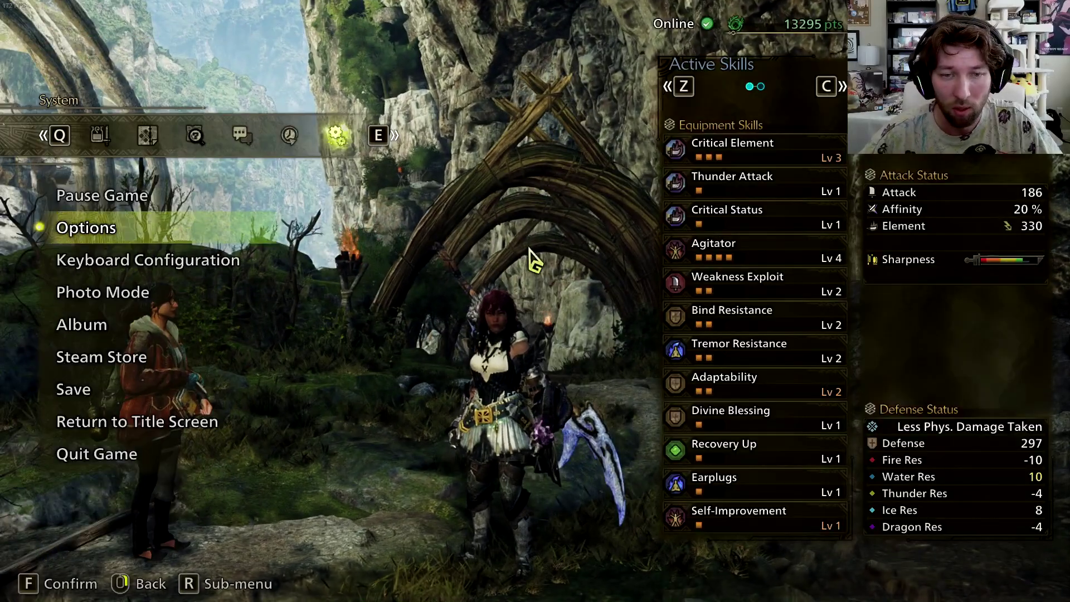
{"action": "left_click", "coordinate": [102, 231]}
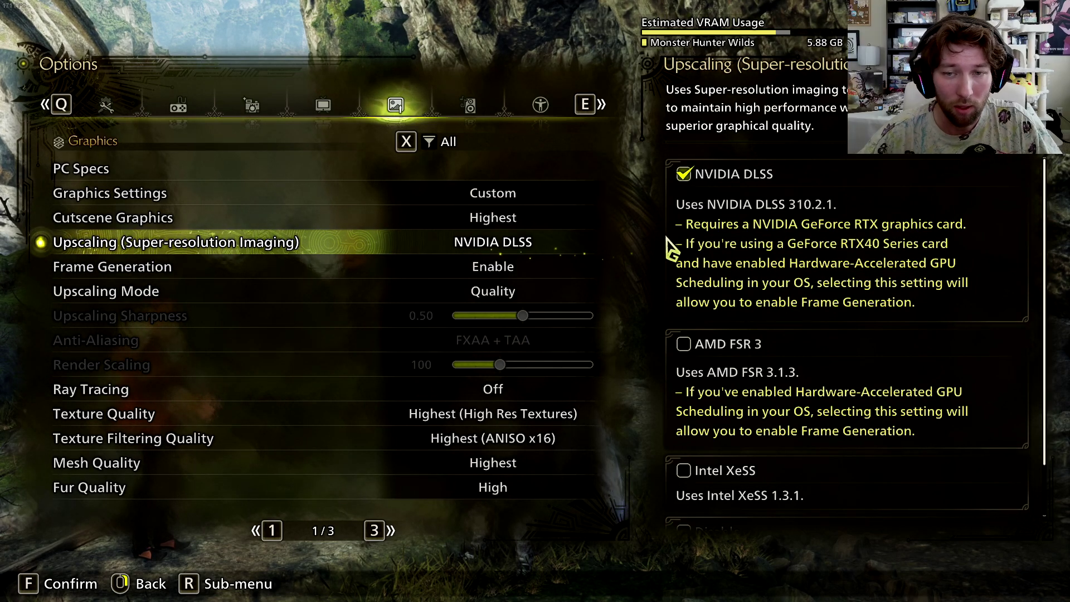
{"action": "left_click", "coordinate": [537, 244]}
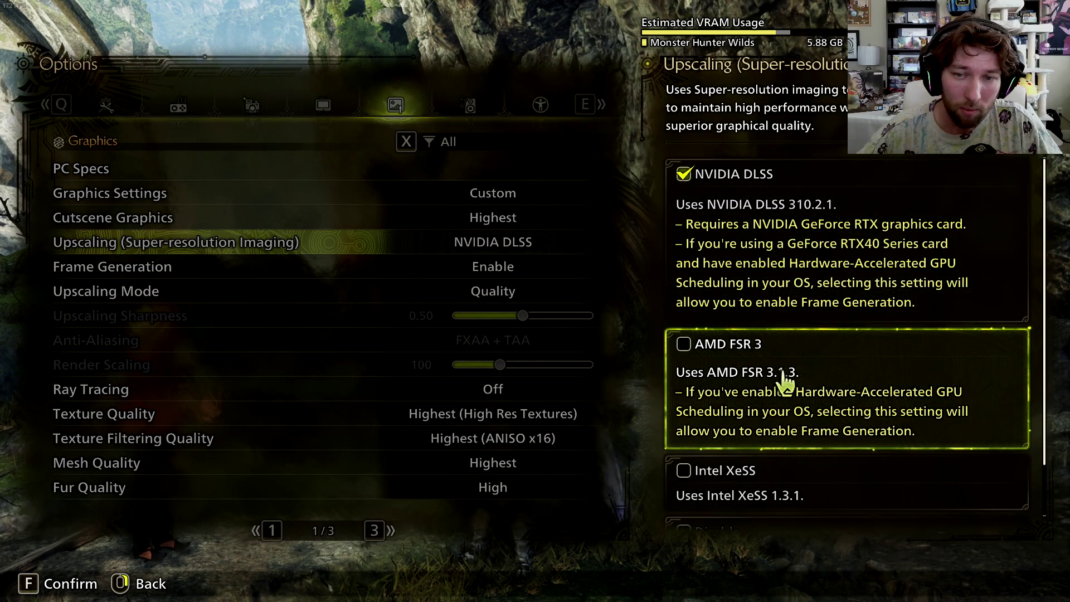
{"action": "left_click", "coordinate": [785, 389]}
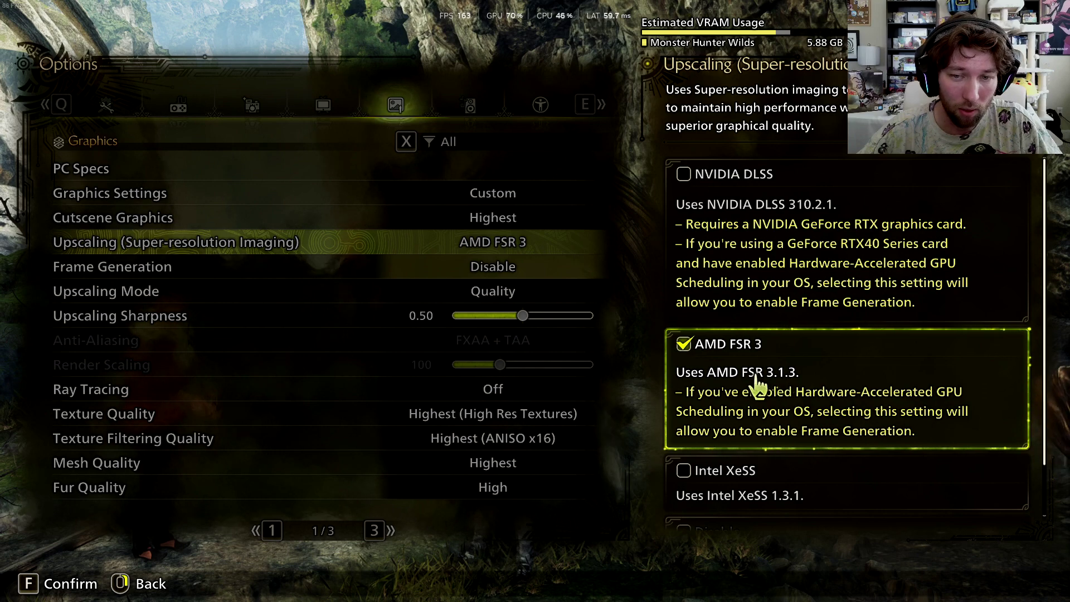
{"action": "right_click", "coordinate": [491, 273]}
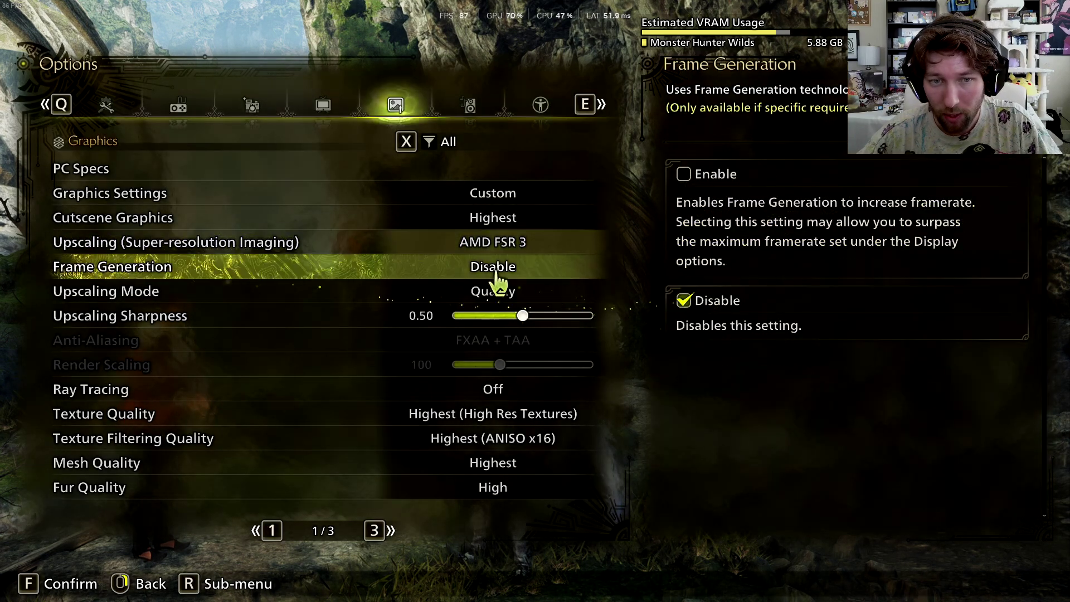
{"action": "left_click", "coordinate": [411, 273]}
{"action": "left_click", "coordinate": [759, 244]}
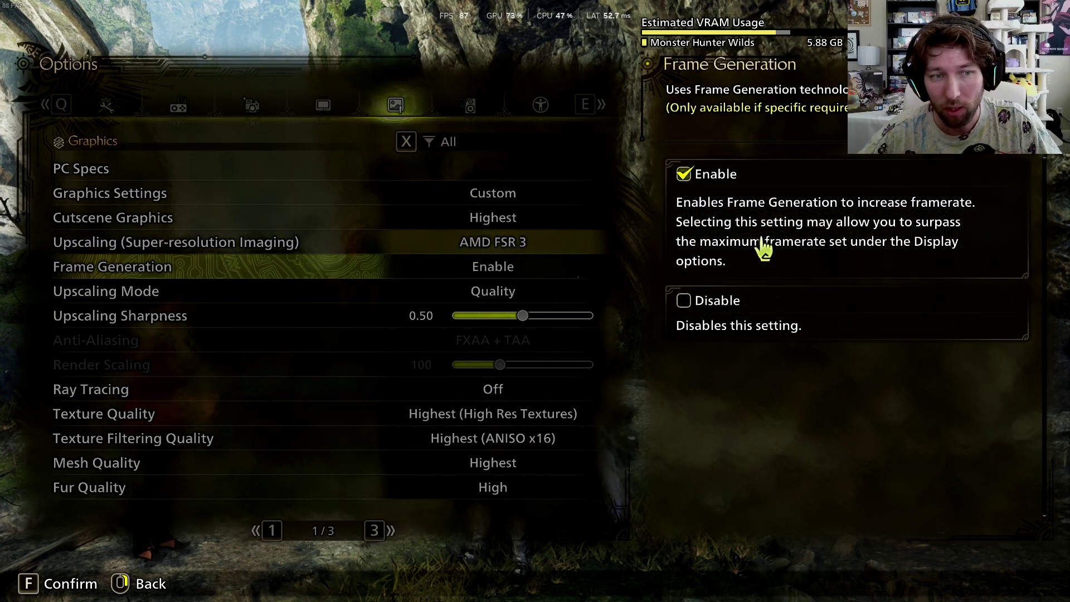
{"action": "right_click", "coordinate": [685, 256]}
View the Upscaling Mode choices for AMD FSR 3, then return to the game and move the character around to examine performance.
{"action": "left_click", "coordinate": [383, 298]}
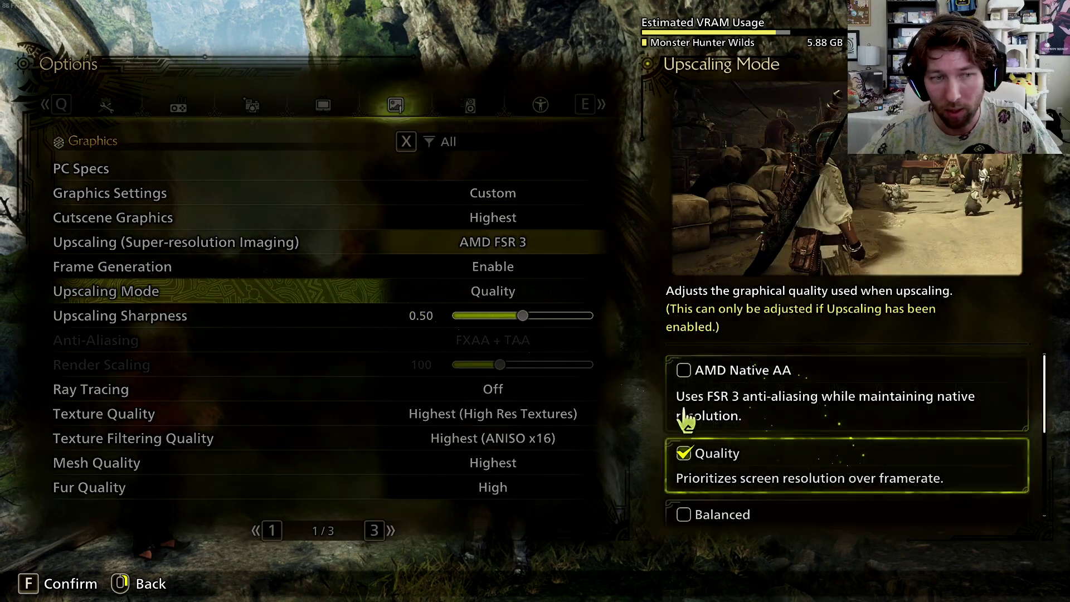
{"action": "right_click", "coordinate": [707, 356]}
{"action": "right_click", "coordinate": [615, 323]}
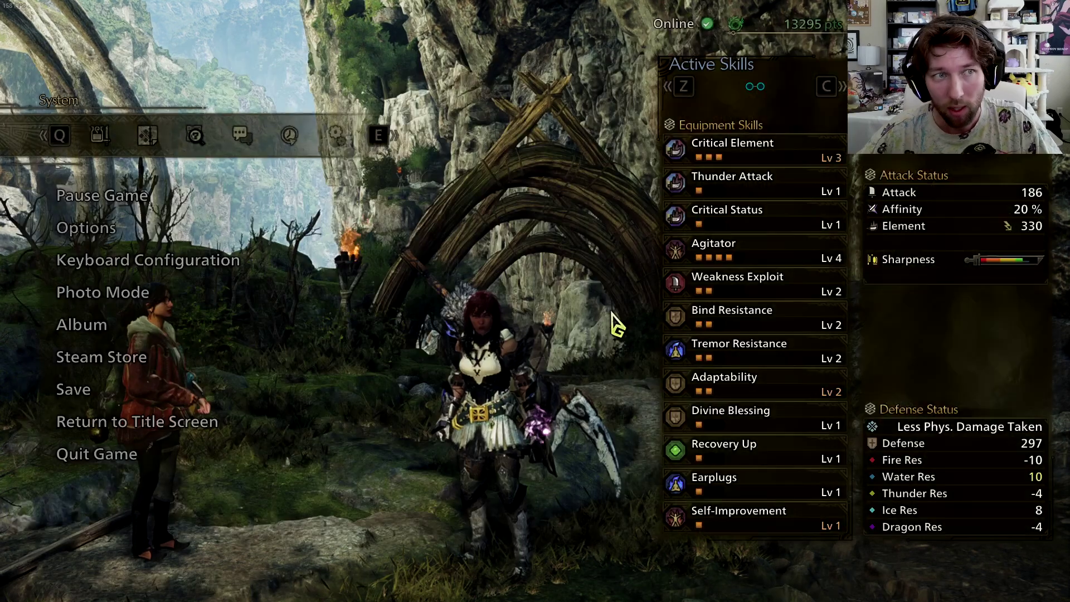
{"action": "right_click", "coordinate": [487, 239]}
{"action": "key", "text": "w"}
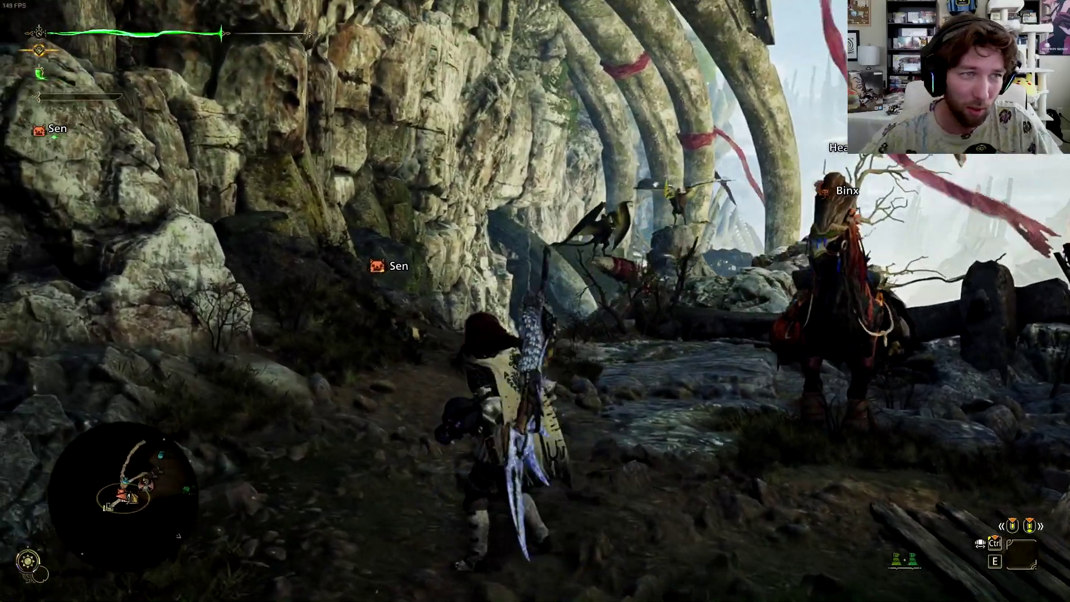
{"action": "key", "text": "s"}
{"action": "key", "text": "s"}
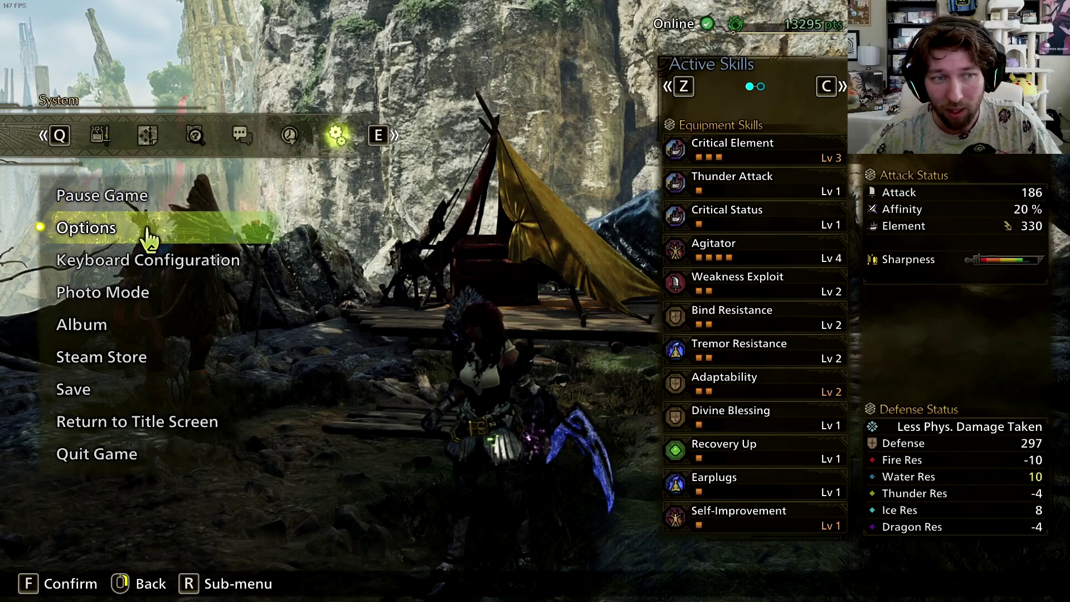
Check the AMD FSR 3 Upscaling Mode choices again, leave the options and run the character around the camp.
{"action": "left_click", "coordinate": [121, 234]}
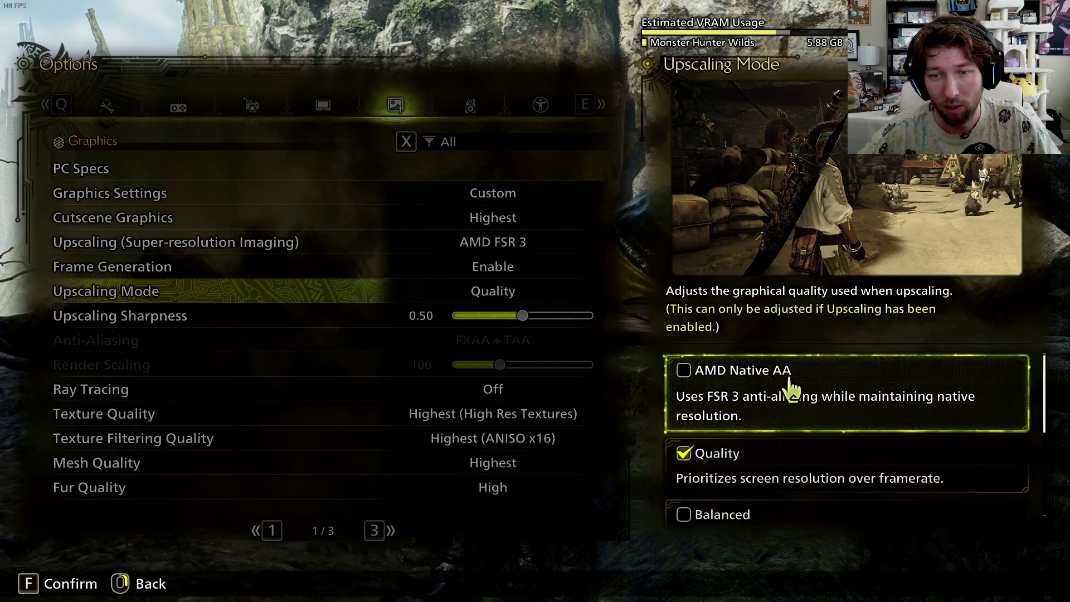
{"action": "key", "text": "Escape"}
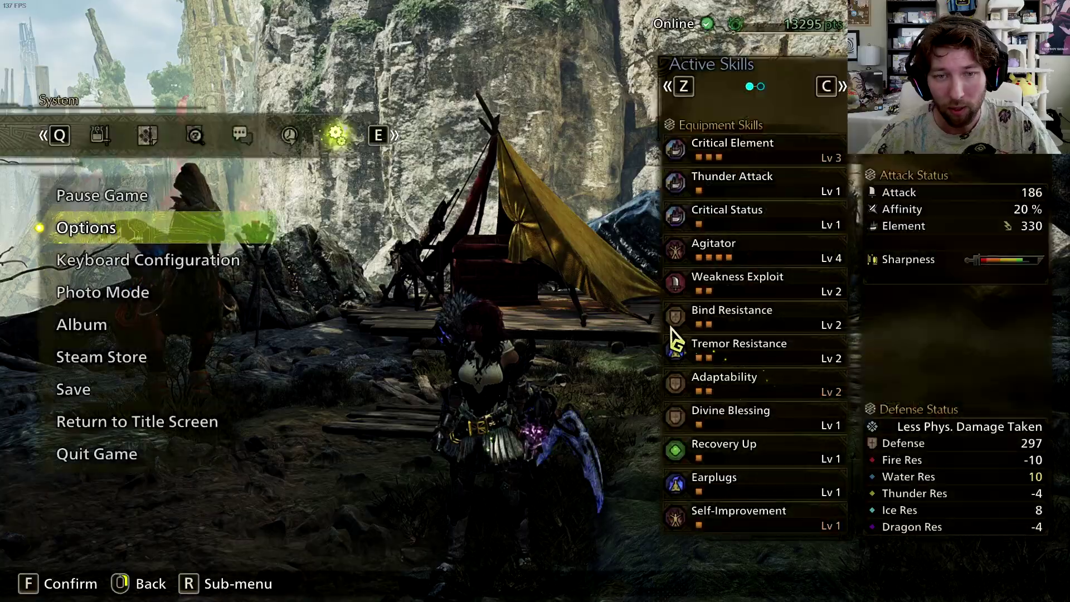
{"action": "key", "text": "Escape"}
{"action": "key", "text": "w"}
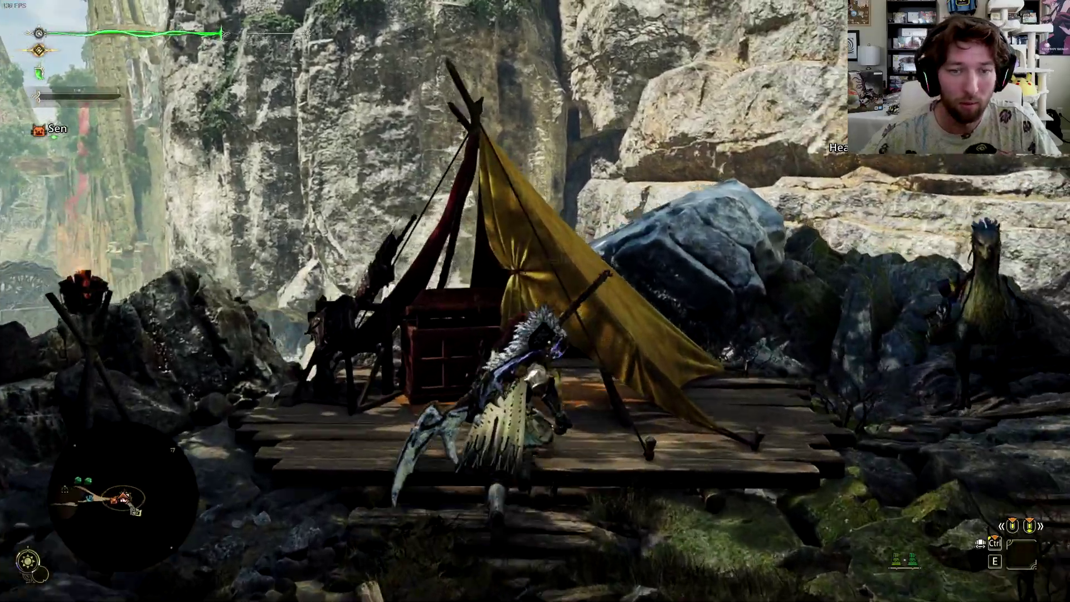
{"action": "key", "text": "a"}
{"action": "key", "text": "a"}
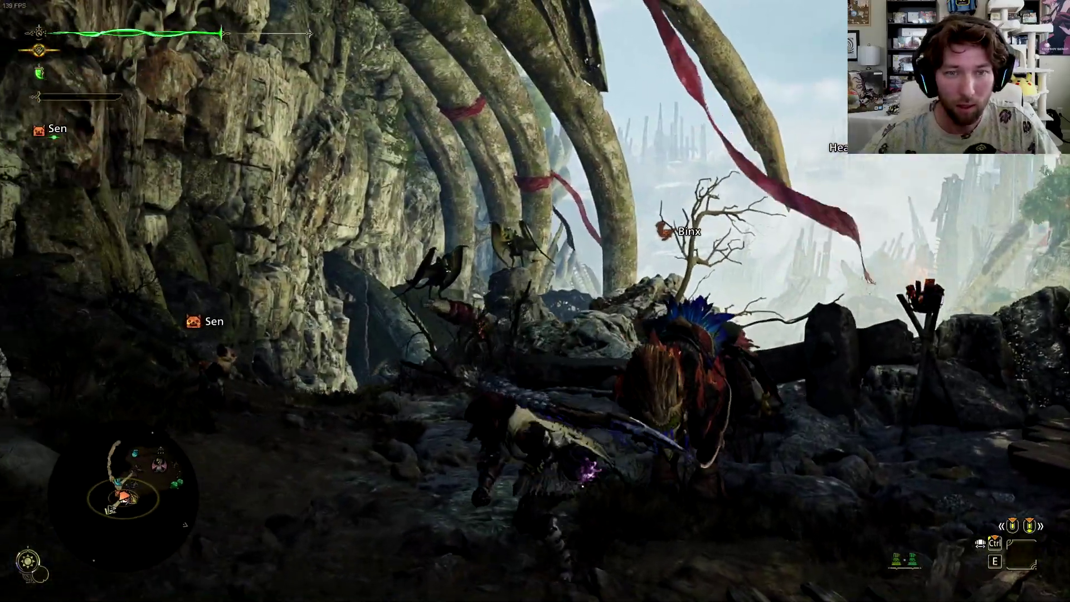
Run the character past the mount and tent and look around the camp to examine performance with AMD FSR 3.
{"action": "key", "text": "s"}
{"action": "key", "text": "w"}
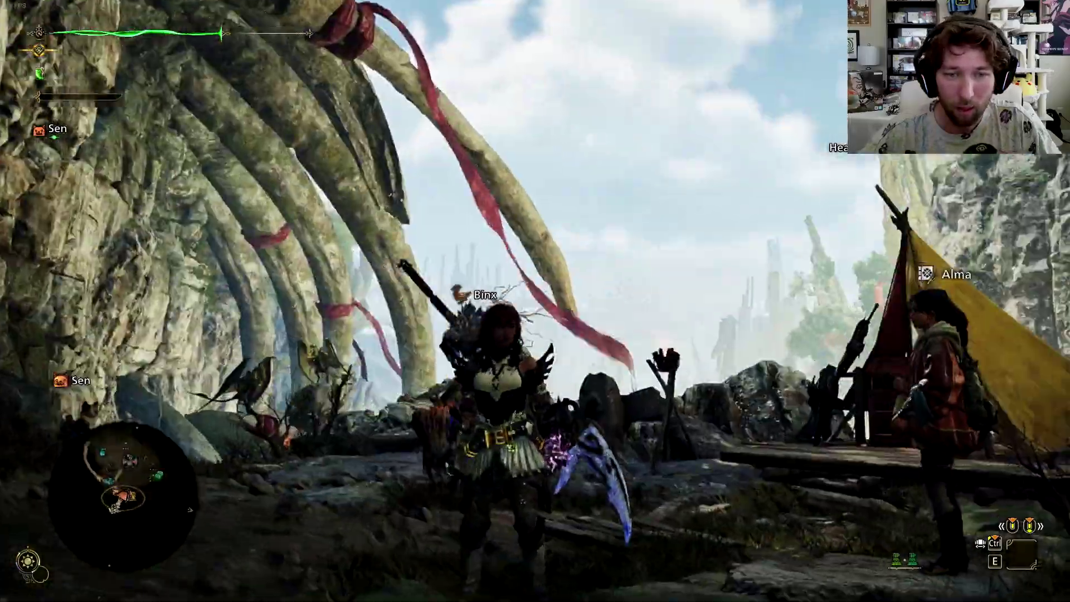
{"action": "key", "text": "w"}
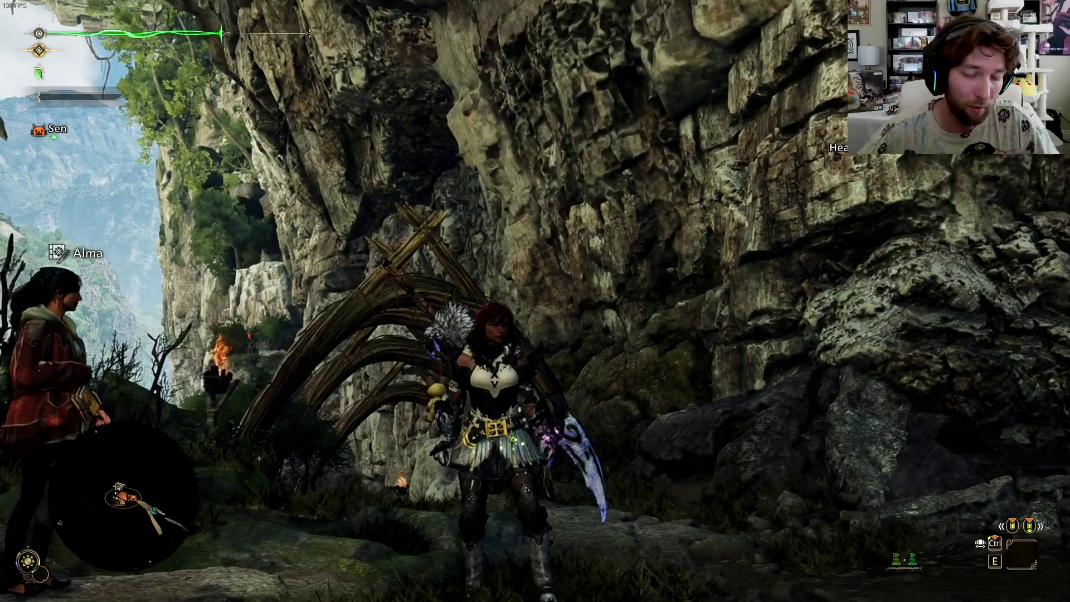
Switch Upscaling to NVIDIA DLSS with Frame Generation enabled and Upscaling Mode set to NVIDIA DLAA, and return to the game.
{"action": "key", "text": "Escape"}
{"action": "left_click", "coordinate": [139, 232]}
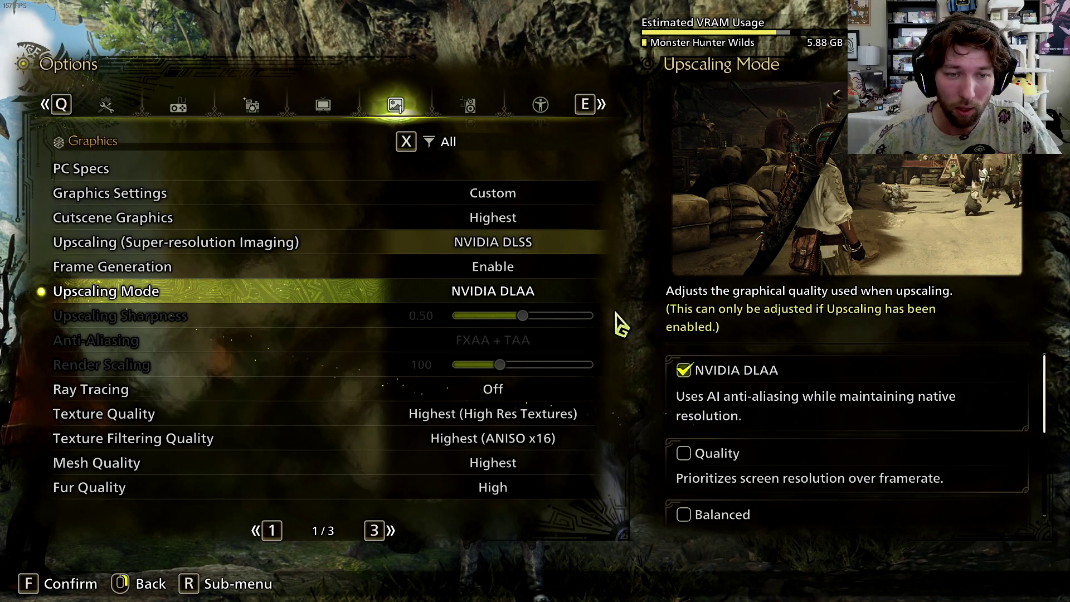
{"action": "right_click", "coordinate": [616, 312]}
{"action": "right_click", "coordinate": [613, 310]}
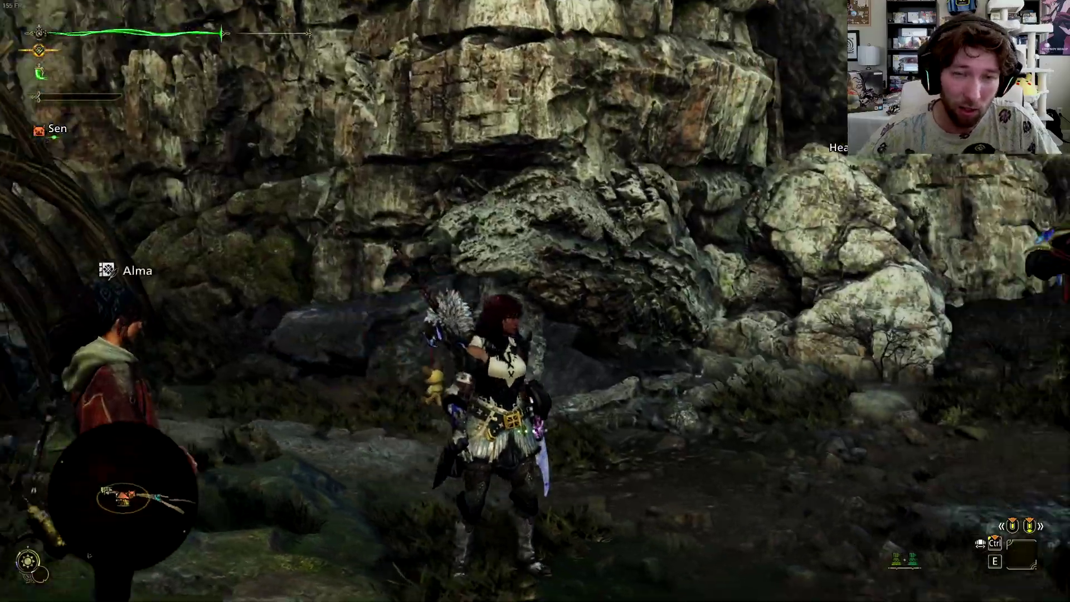
Run the character around the camp in several directions to examine performance with NVIDIA DLAA and Frame Generation.
{"action": "key", "text": "w"}
{"action": "key", "text": "s"}
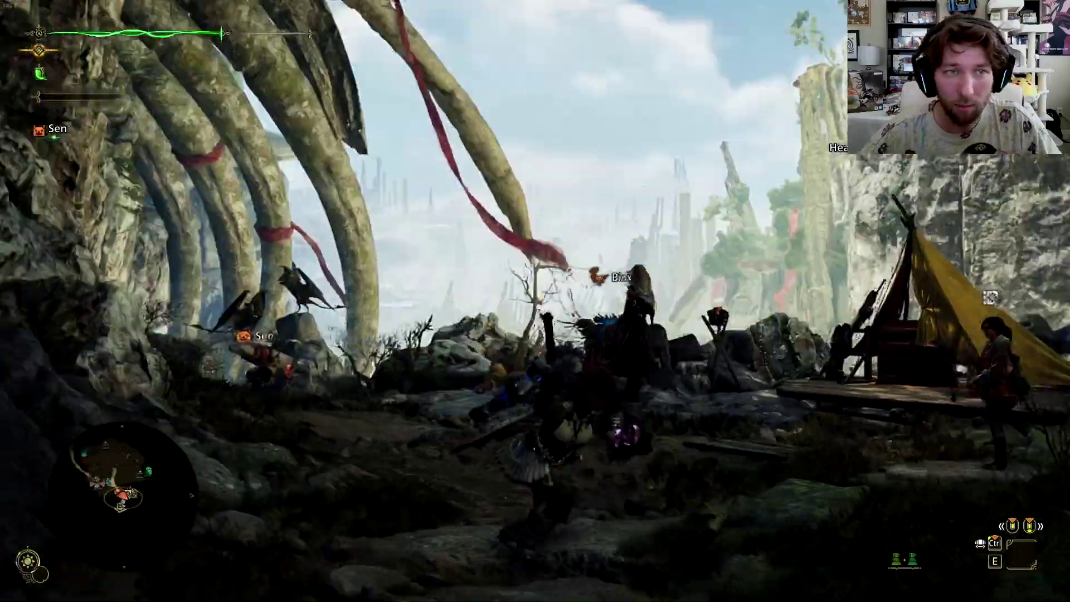
{"action": "key", "text": "w"}
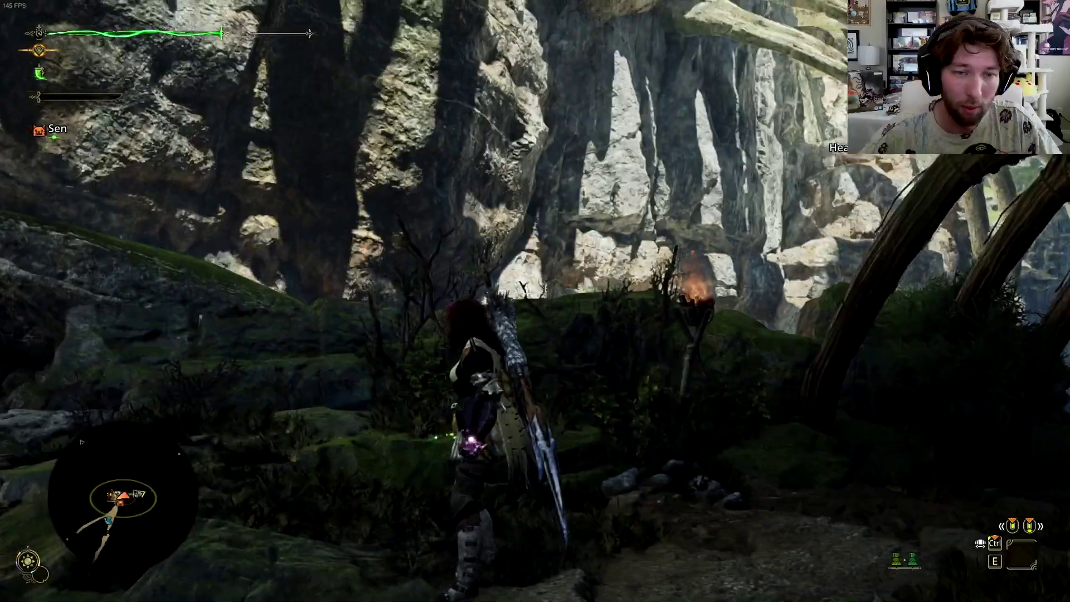
{"action": "key", "text": "w"}
{"action": "key", "text": "w"}
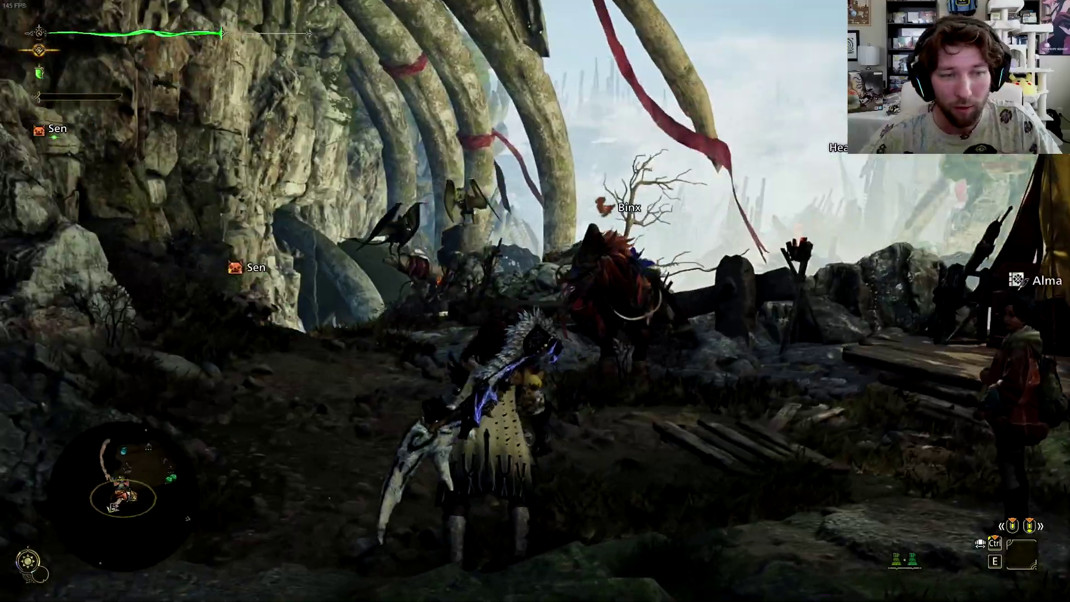
{"action": "key", "text": "a"}
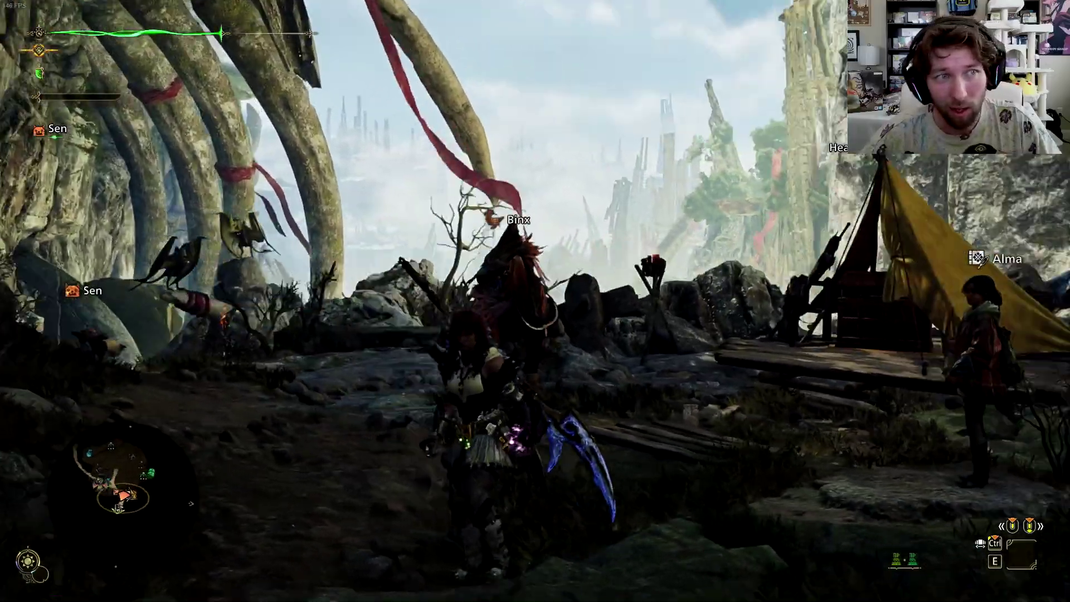
{"action": "key", "text": "space"}
{"action": "key", "text": "w"}
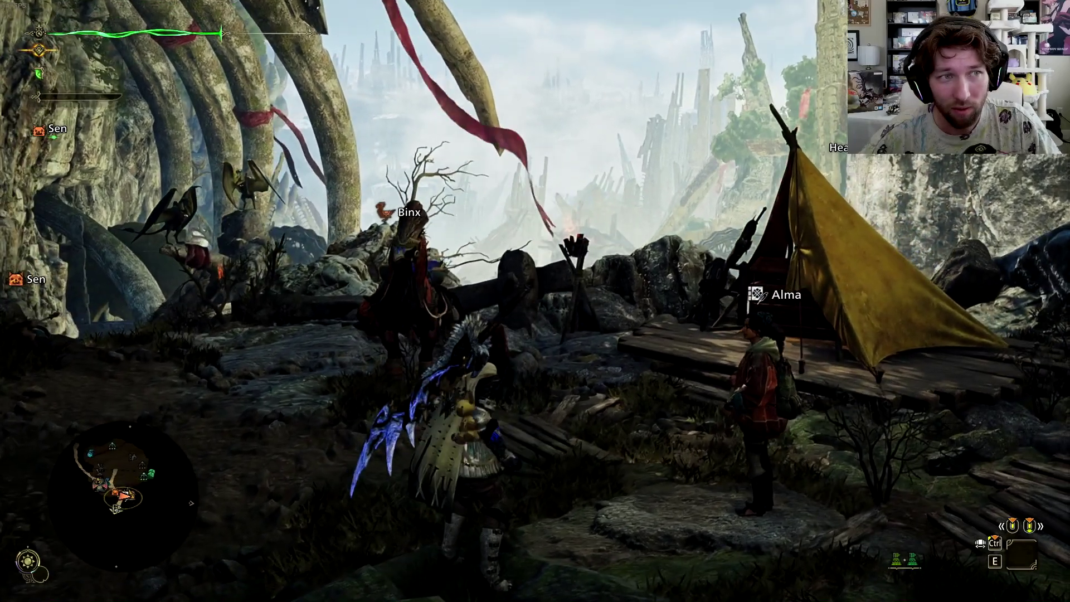
Review all three pages of graphics options, including the texture, foliage, shadow and post-effect settings.
{"action": "key", "text": "Escape"}
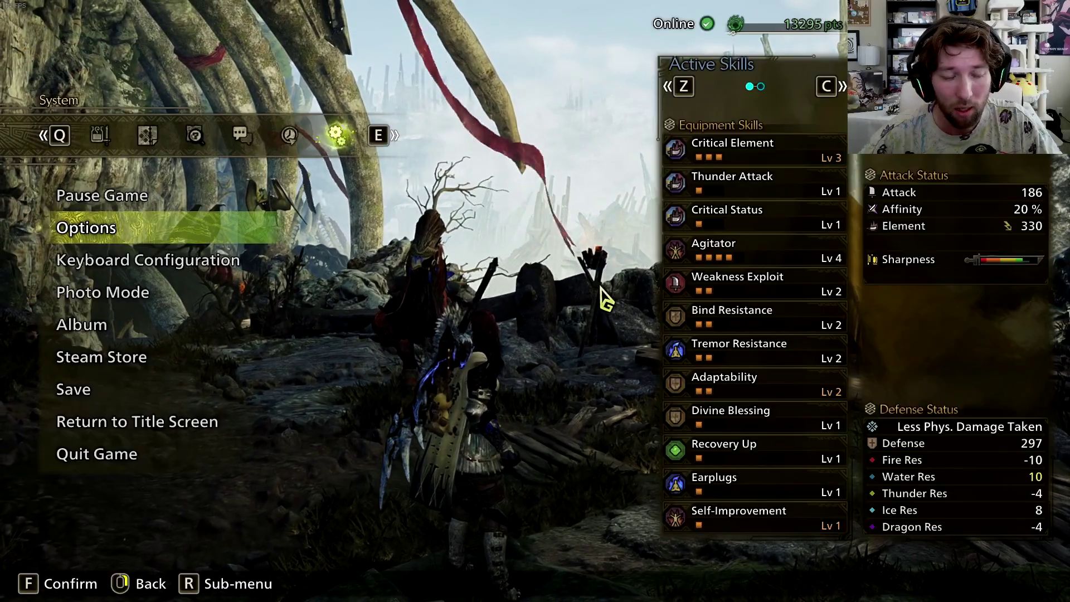
{"action": "left_click", "coordinate": [83, 230]}
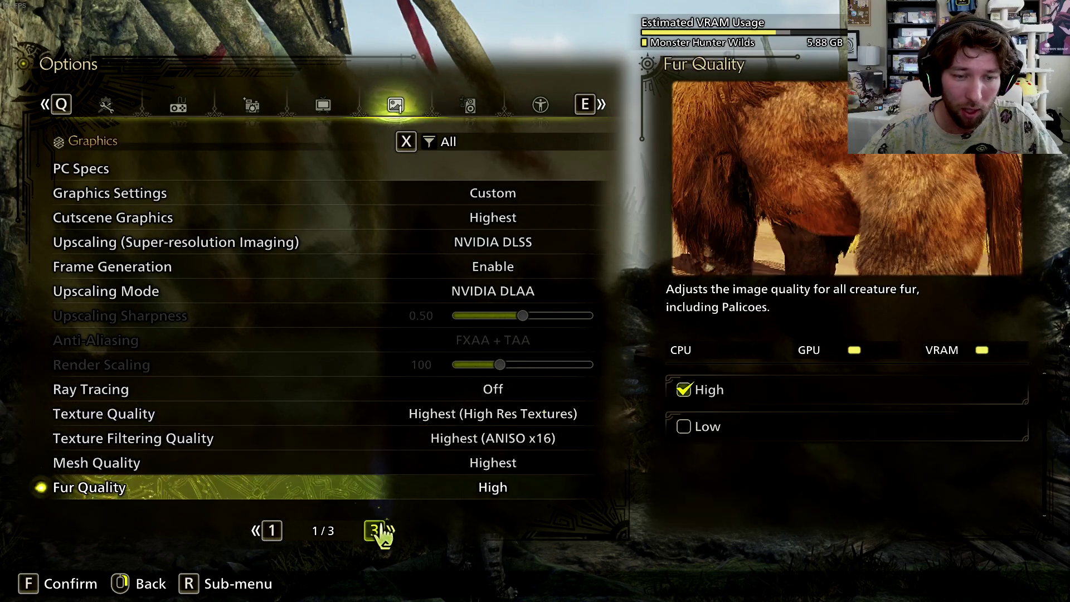
{"action": "left_click", "coordinate": [376, 530]}
{"action": "left_click", "coordinate": [273, 533]}
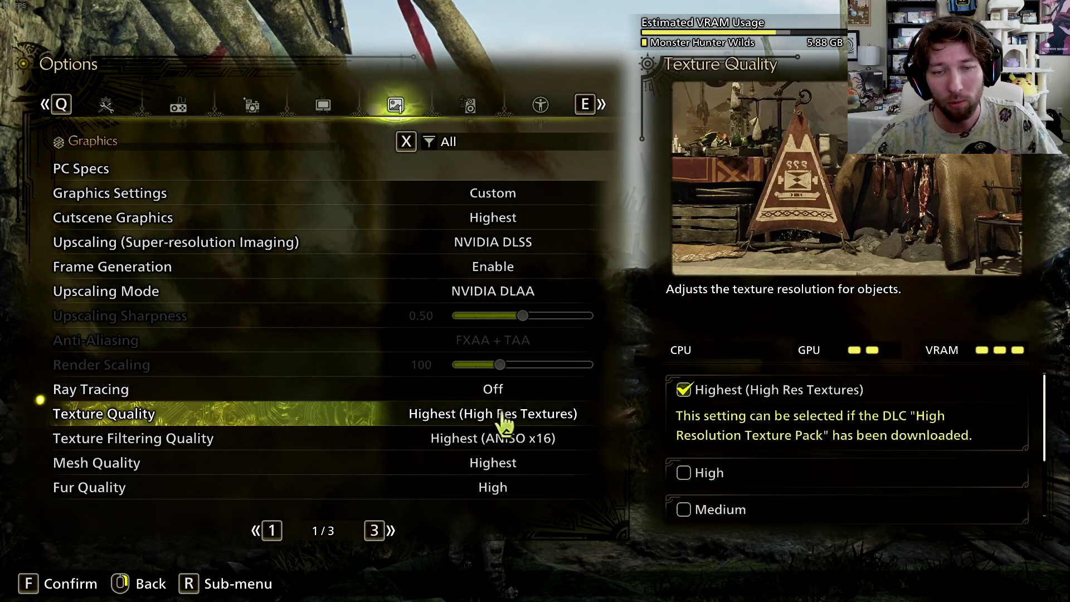
{"action": "key", "text": "Up"}
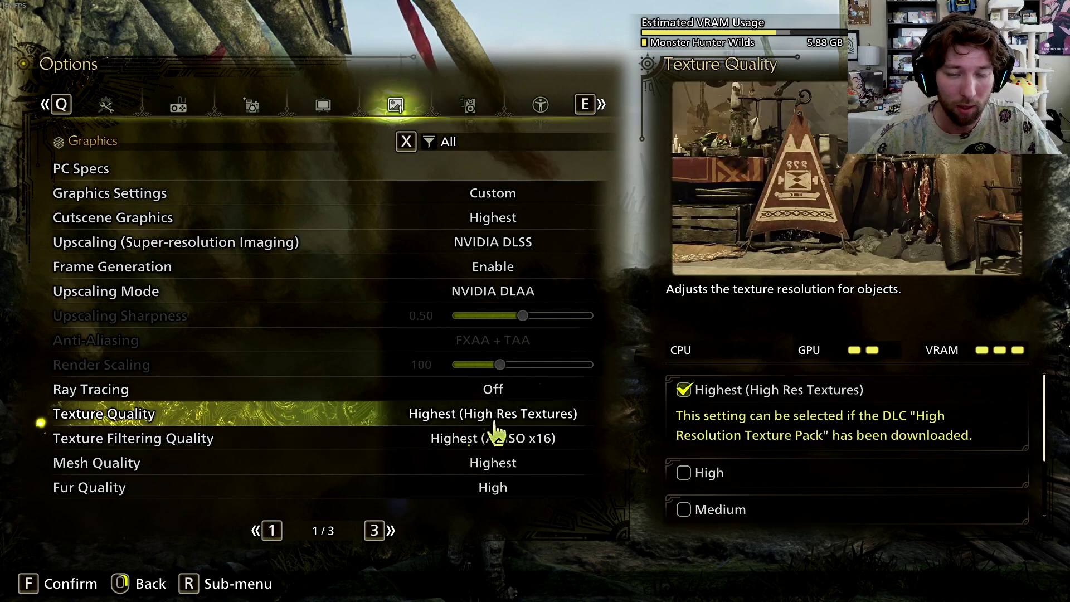
{"action": "left_click", "coordinate": [390, 530]}
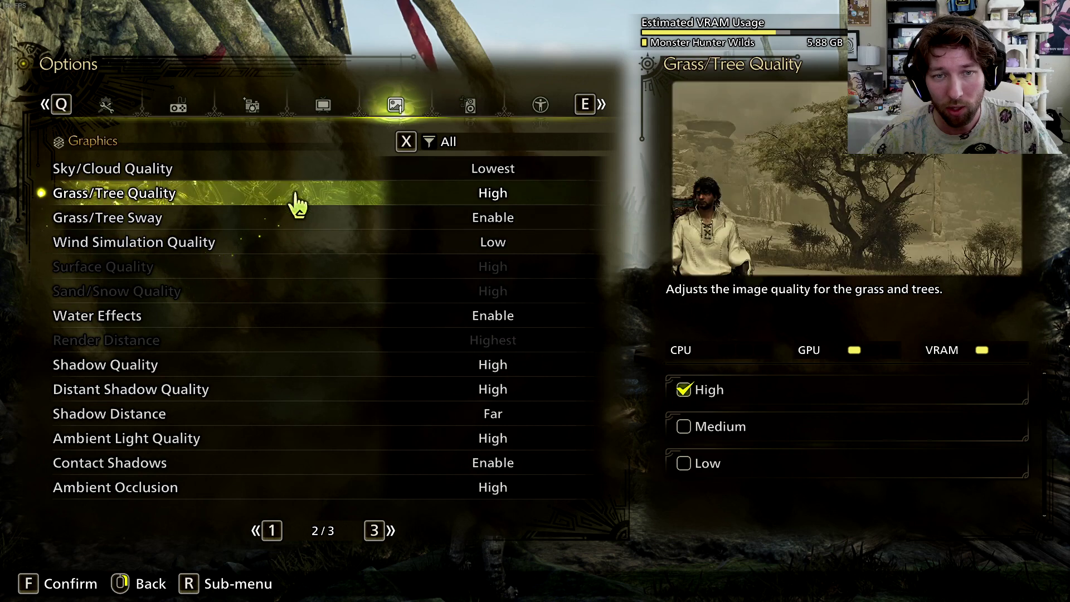
{"action": "left_click", "coordinate": [374, 530]}
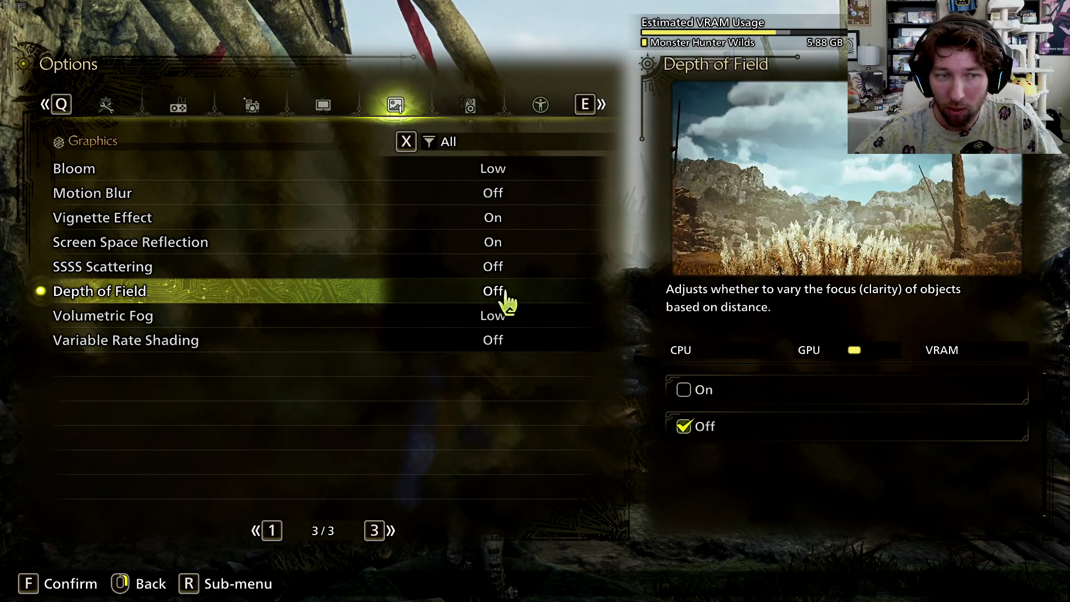
Keep Volumetric Fog at Low and return to the first page of the graphics options.
{"action": "left_click", "coordinate": [413, 329]}
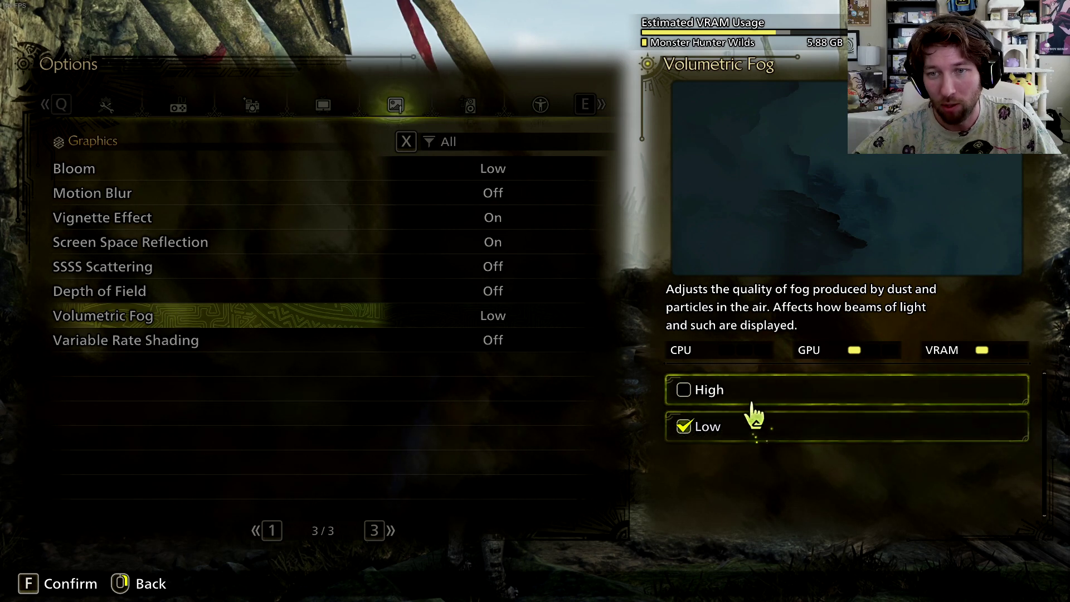
{"action": "left_click", "coordinate": [733, 425]}
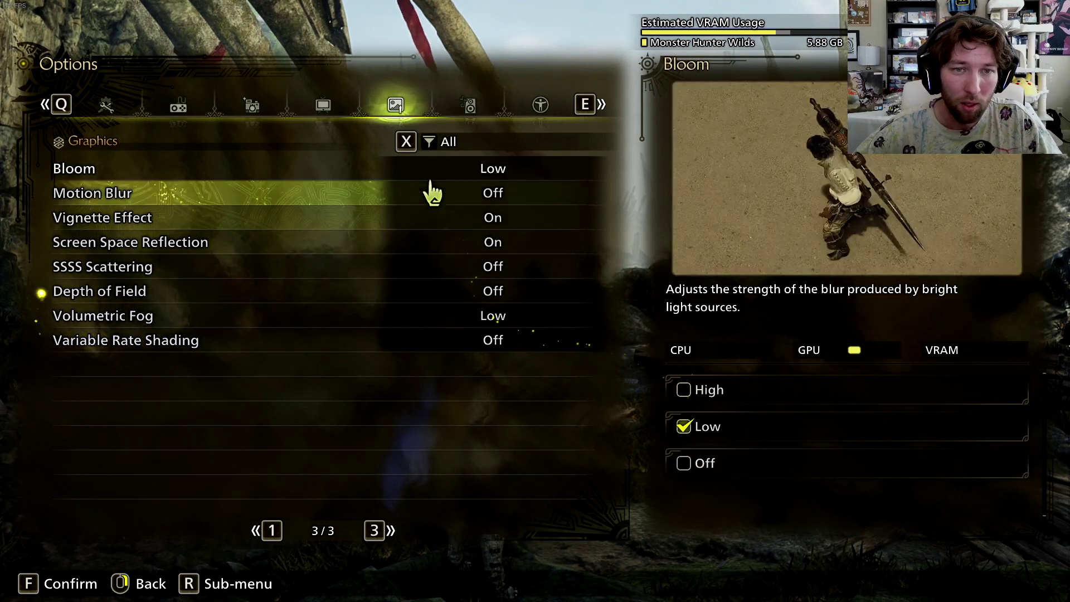
{"action": "left_click", "coordinate": [270, 545]}
{"action": "left_click", "coordinate": [270, 545]}
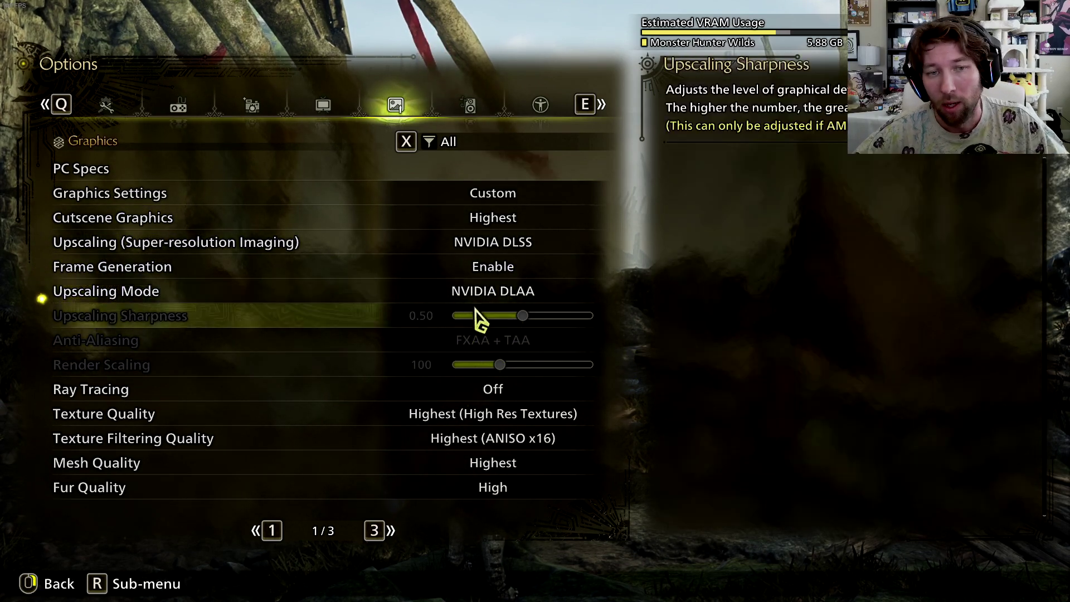
Disable Upscaling (Super-resolution Imaging) and raise Render Scaling to 135.
{"action": "left_click", "coordinate": [483, 245]}
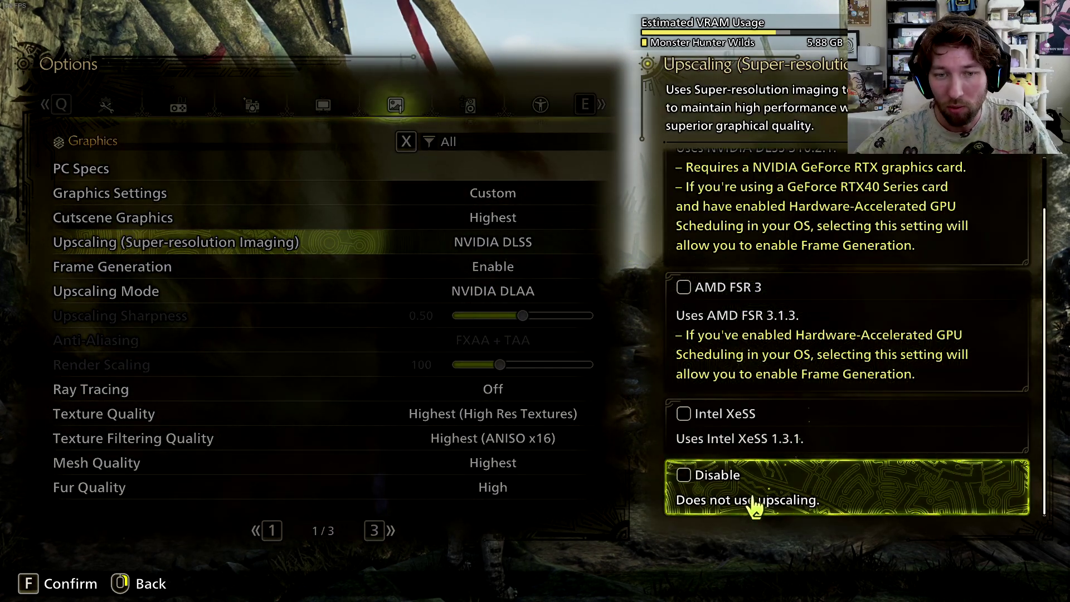
{"action": "left_click", "coordinate": [775, 488]}
{"action": "left_click_drag", "start_coordinate": [503, 372], "coordinate": [533, 375]}
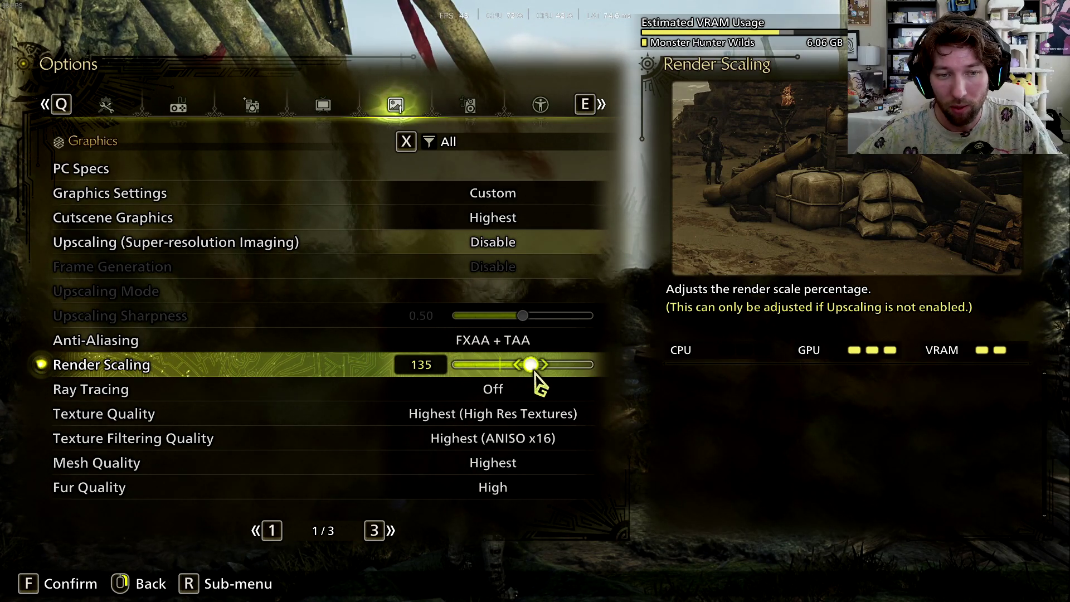
Set Upscaling back to NVIDIA DLSS with NVIDIA DLAA as the Upscaling Mode, and return to the game.
{"action": "left_click", "coordinate": [467, 246]}
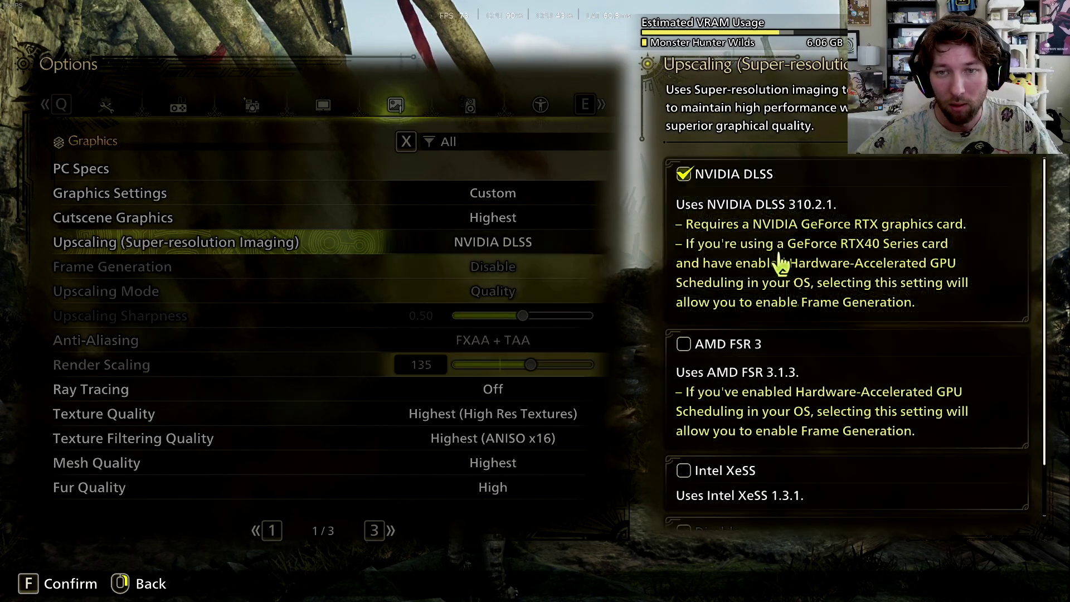
{"action": "left_click", "coordinate": [782, 265]}
{"action": "mouse_move", "coordinate": [469, 295]}
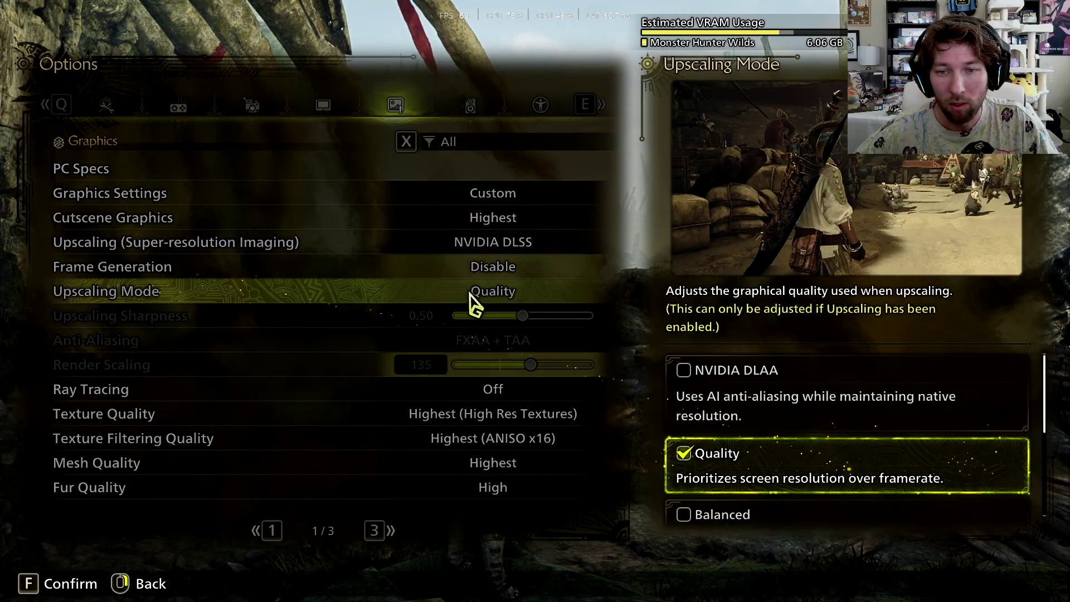
{"action": "left_click", "coordinate": [778, 410]}
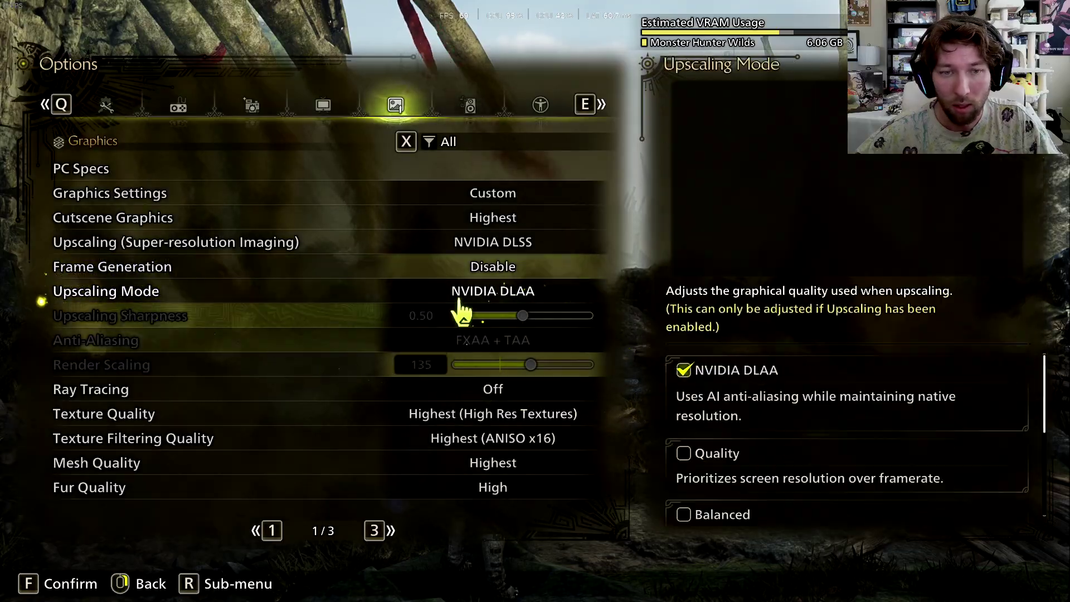
{"action": "right_click", "coordinate": [458, 259]}
{"action": "right_click", "coordinate": [411, 269]}
Move the character around the camp to examine performance with NVIDIA DLAA and Frame Generation disabled.
{"action": "key", "text": "w"}
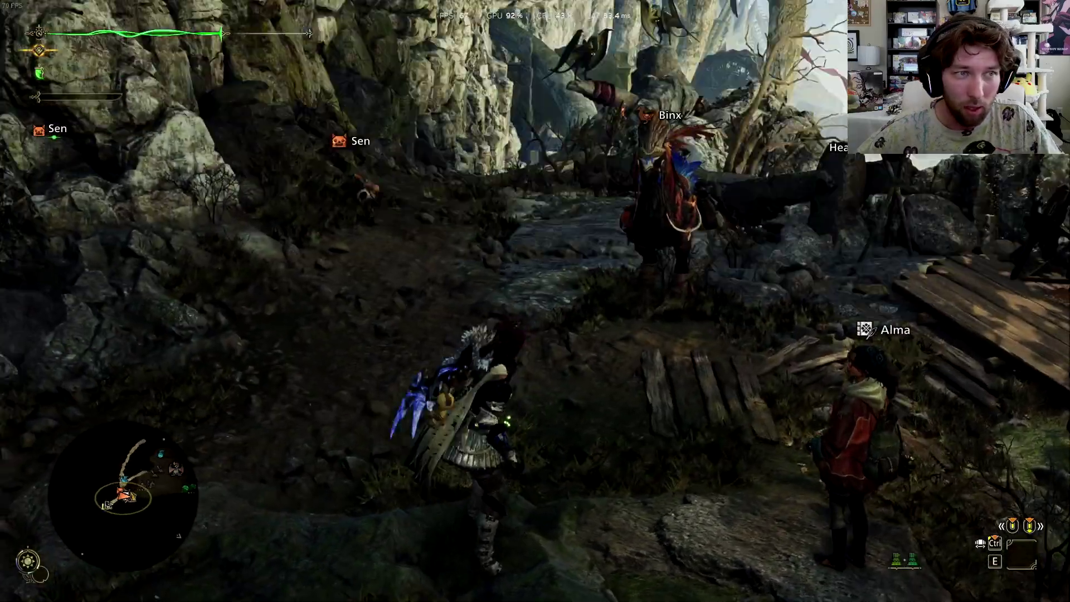
{"action": "key", "text": "w"}
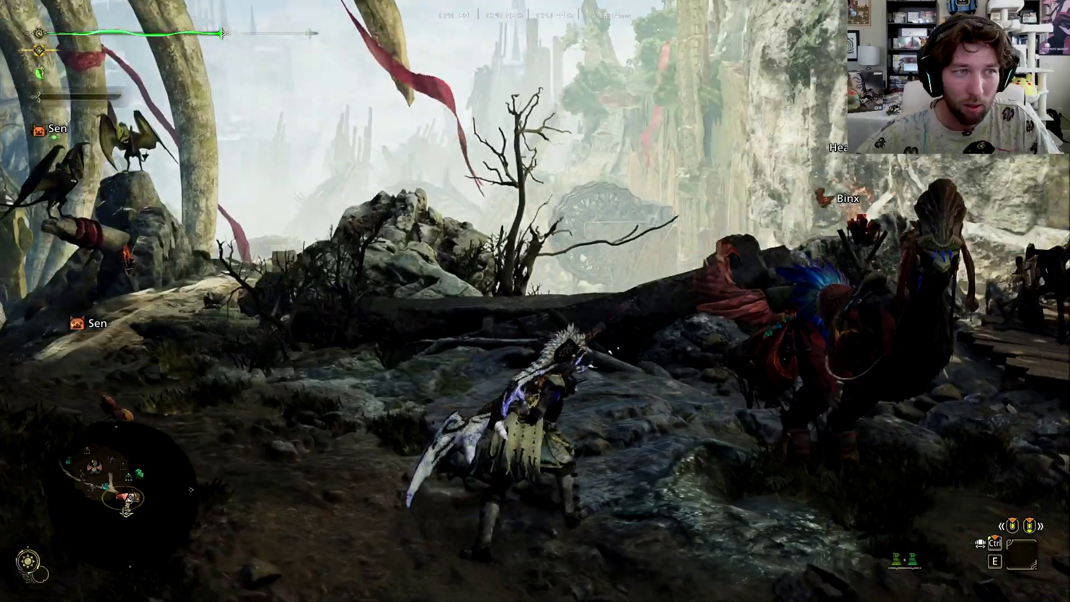
{"action": "key", "text": "s"}
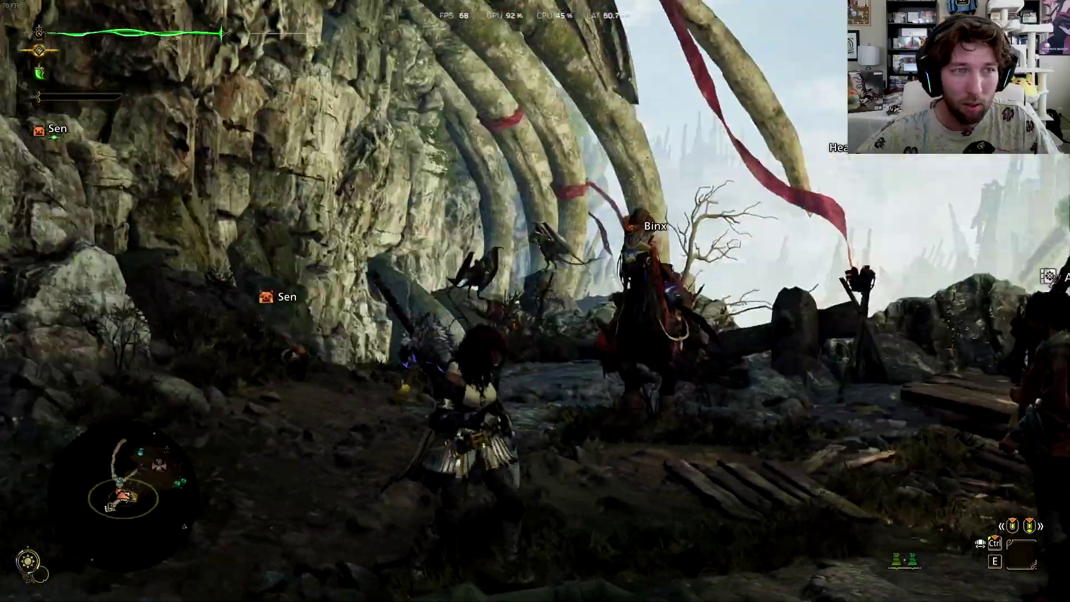
{"action": "key", "text": "s"}
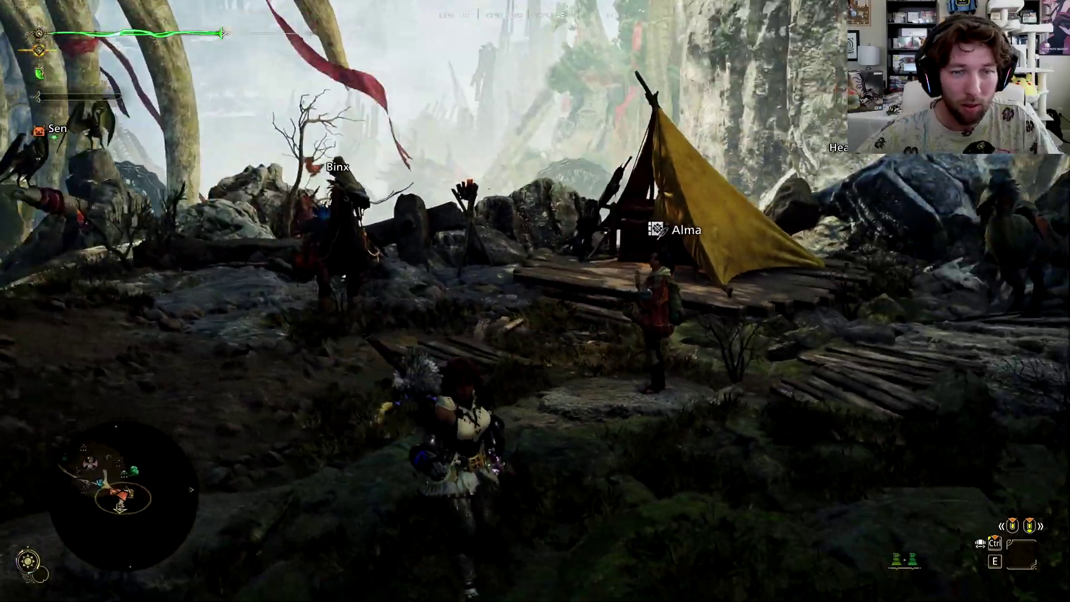
Enable Frame Generation in the graphics options, then return to the game and move the character to check performance.
{"action": "key", "text": "Escape"}
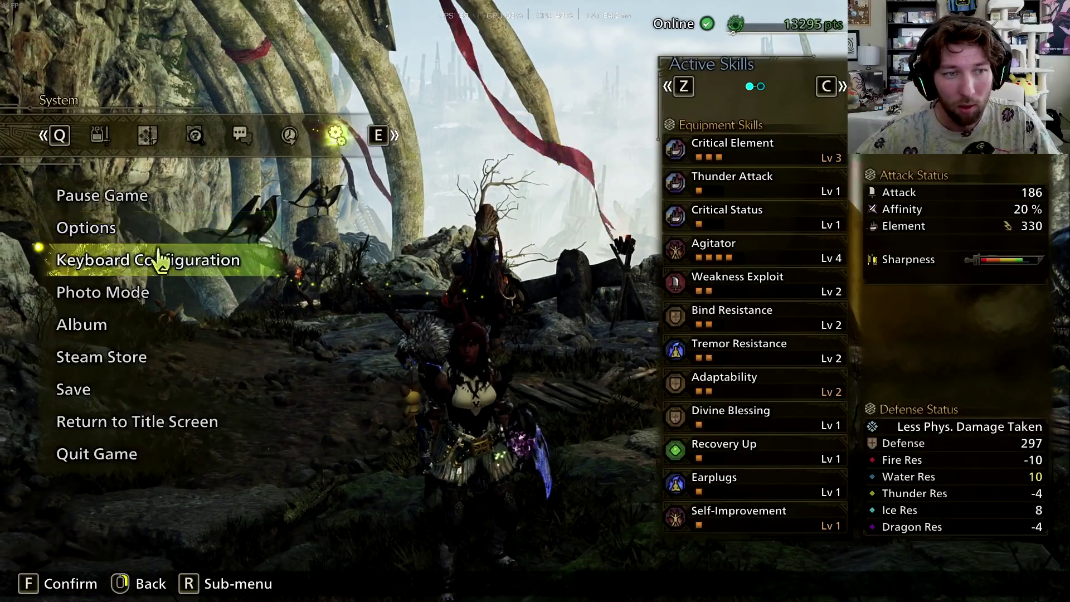
{"action": "left_click", "coordinate": [137, 233]}
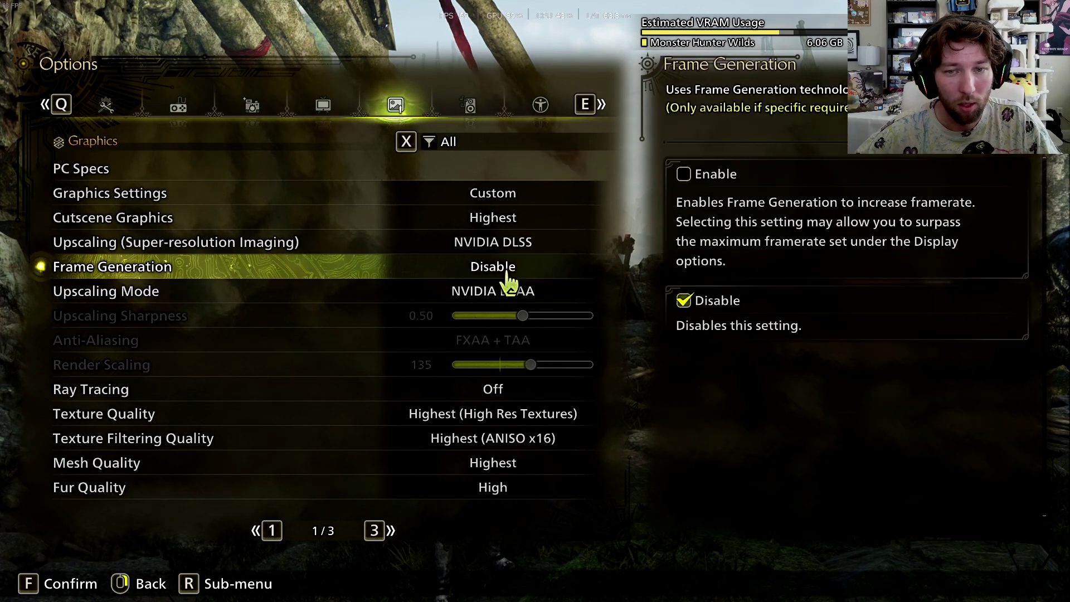
{"action": "key", "text": "Escape"}
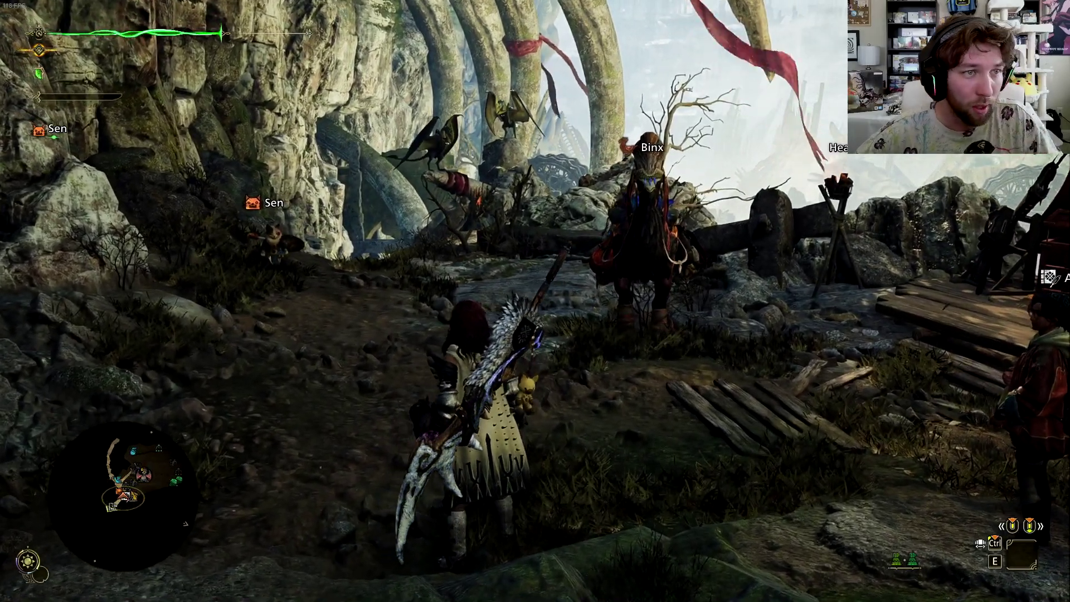
{"action": "key", "text": "space"}
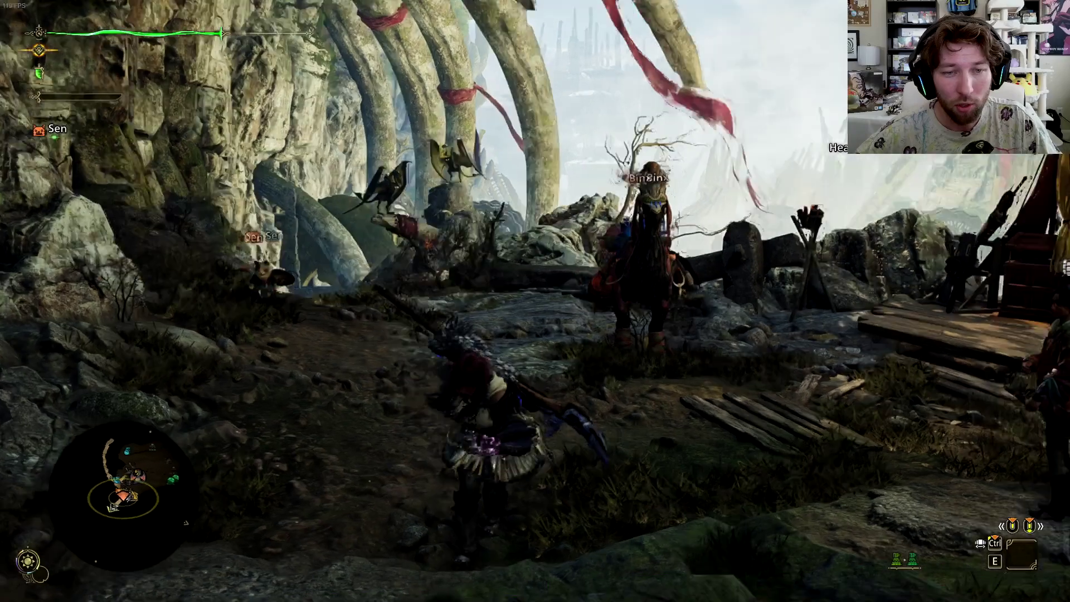
{"action": "key", "text": "Escape"}
{"action": "key", "text": "Escape"}
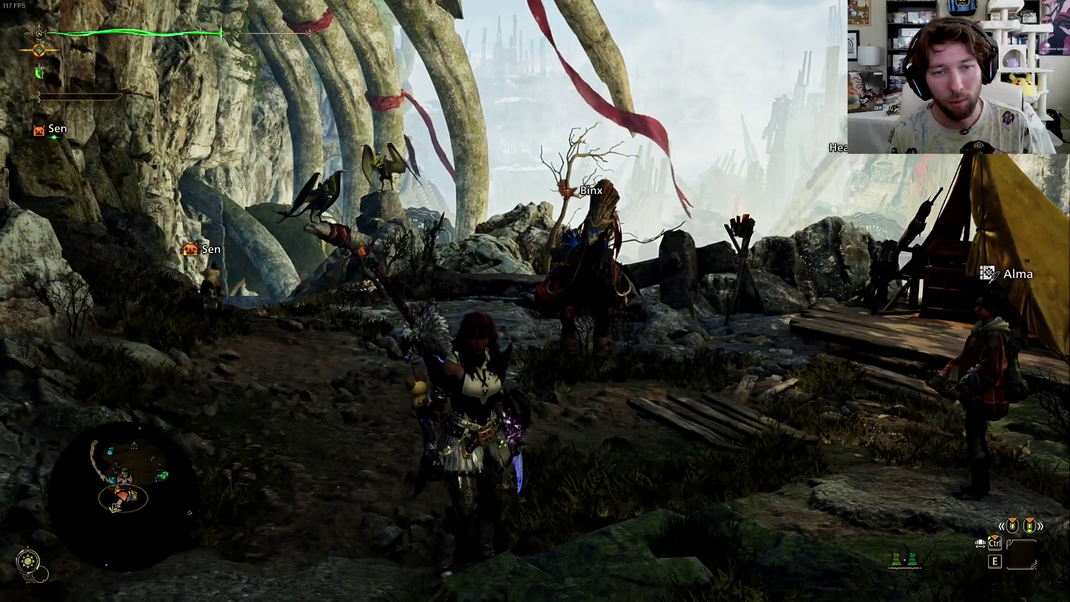
Open the world map and travel to the camp in Windward Plains.
{"action": "key", "text": "m"}
{"action": "key", "text": "y"}
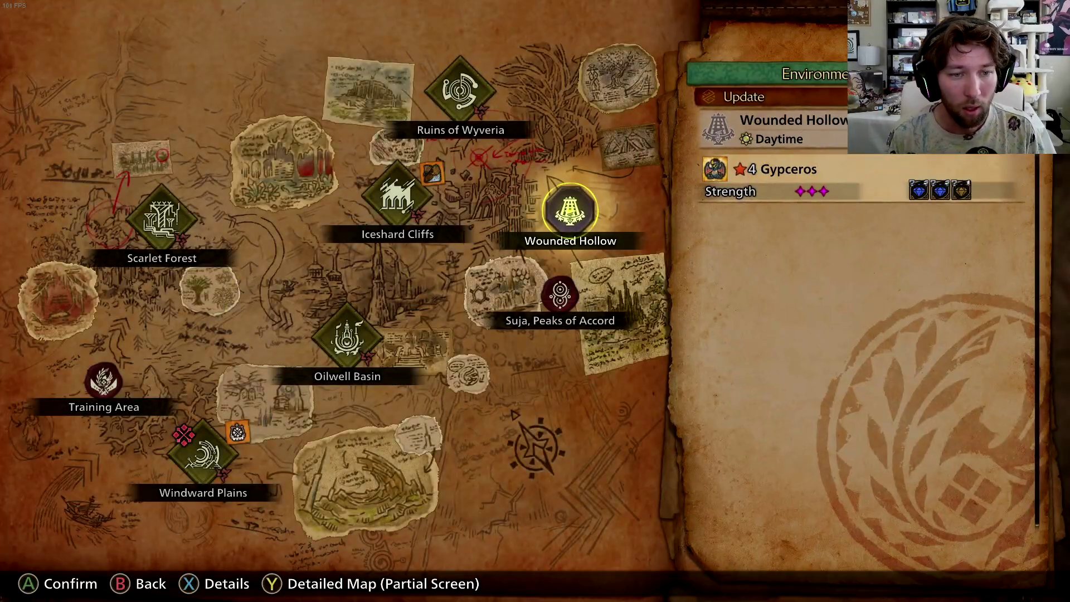
{"action": "key", "text": "Left"}
{"action": "key", "text": "Down"}
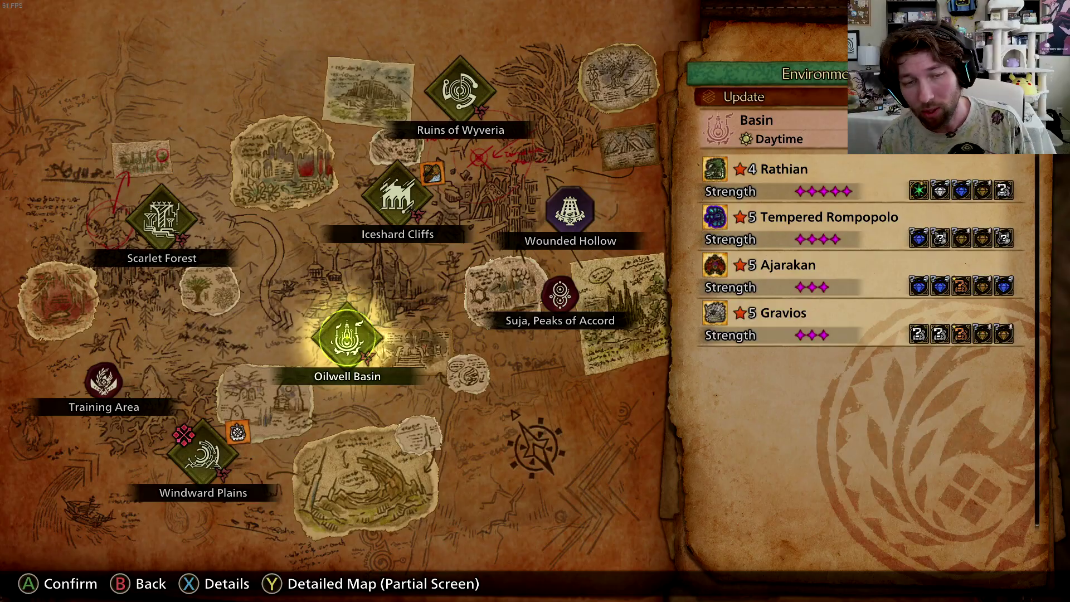
{"action": "key", "text": "Down"}
{"action": "key", "text": "Return"}
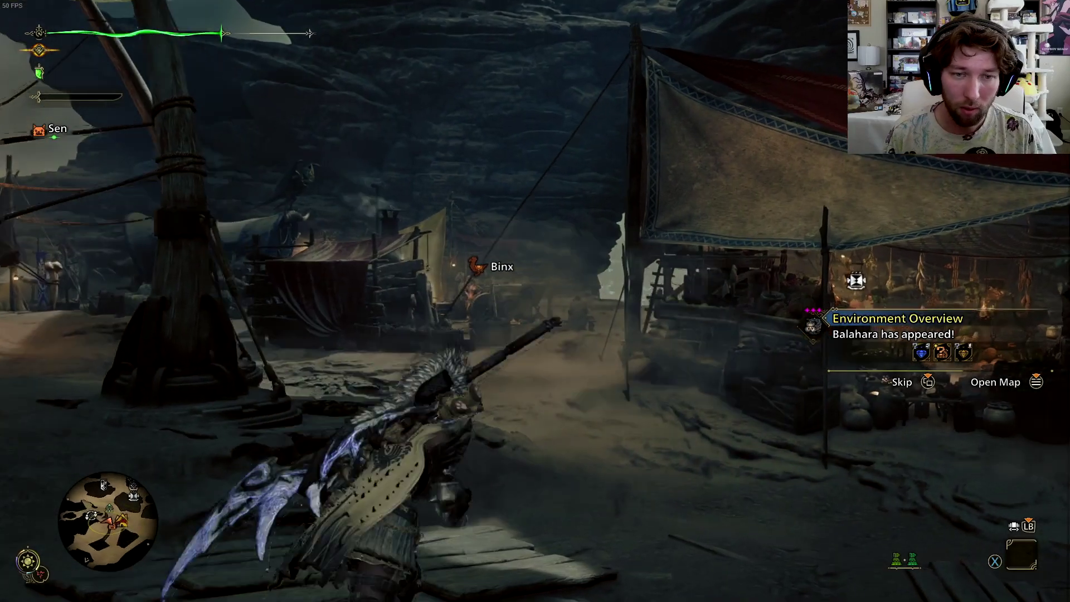
Open the graphics options and review the settings from Upscaling down to Fur Quality.
{"action": "key", "text": "Escape"}
{"action": "key", "text": "Escape"}
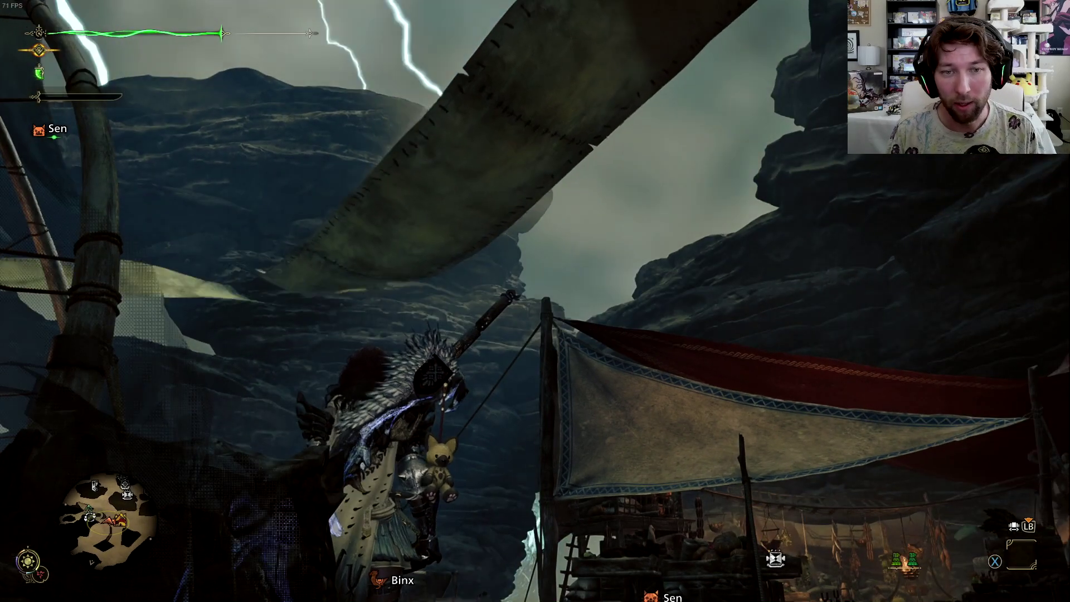
{"action": "key", "text": "Escape"}
{"action": "key", "text": "Return"}
{"action": "key", "text": "Up"}
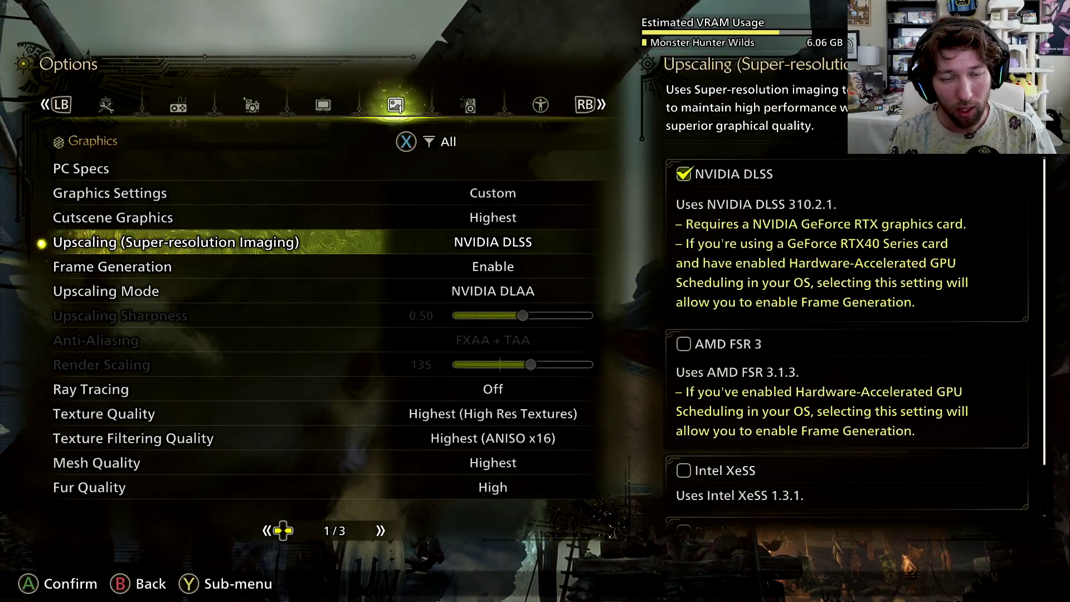
{"action": "key", "text": "Down"}
{"action": "key", "text": "Down"}
{"action": "key", "text": "Down"}
{"action": "key", "text": "Down"}
{"action": "key", "text": "Down"}
{"action": "key", "text": "Down"}
{"action": "key", "text": "Down"}
{"action": "key", "text": "Down"}
{"action": "key", "text": "Down"}
{"action": "key", "text": "Down"}
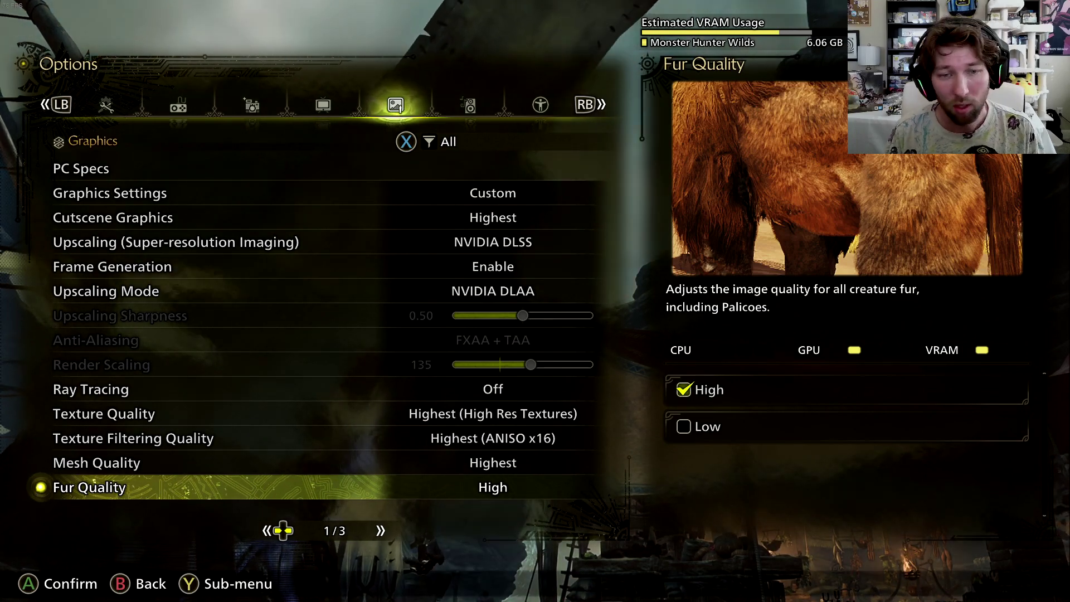
Examine the Texture Quality options, then return to the game without changing the setting.
{"action": "key", "text": "Up"}
{"action": "key", "text": "Up"}
{"action": "key", "text": "Up"}
{"action": "key", "text": "Down"}
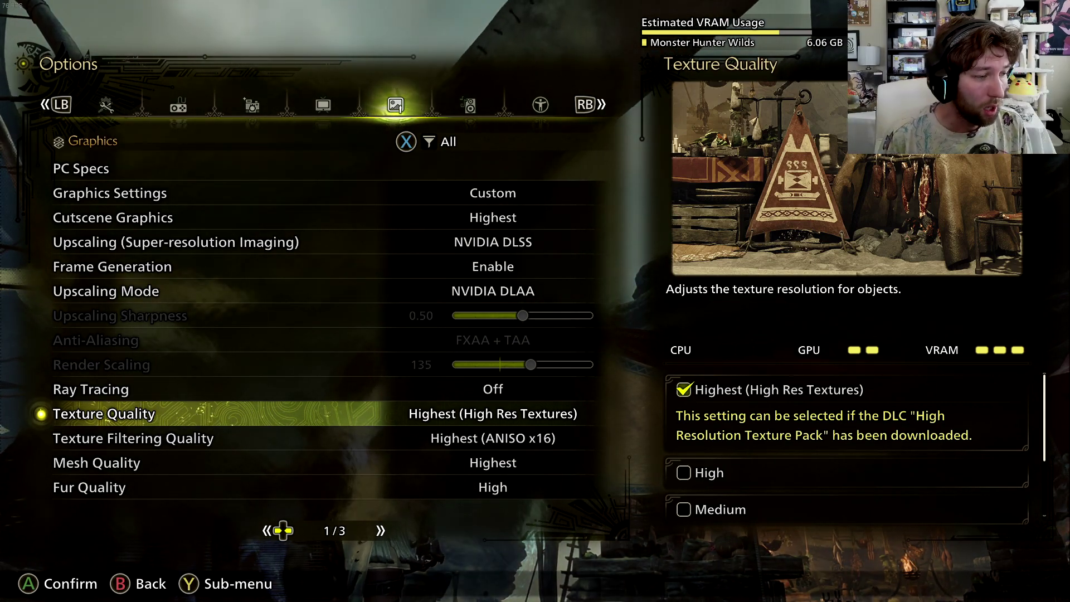
{"action": "key", "text": "Escape"}
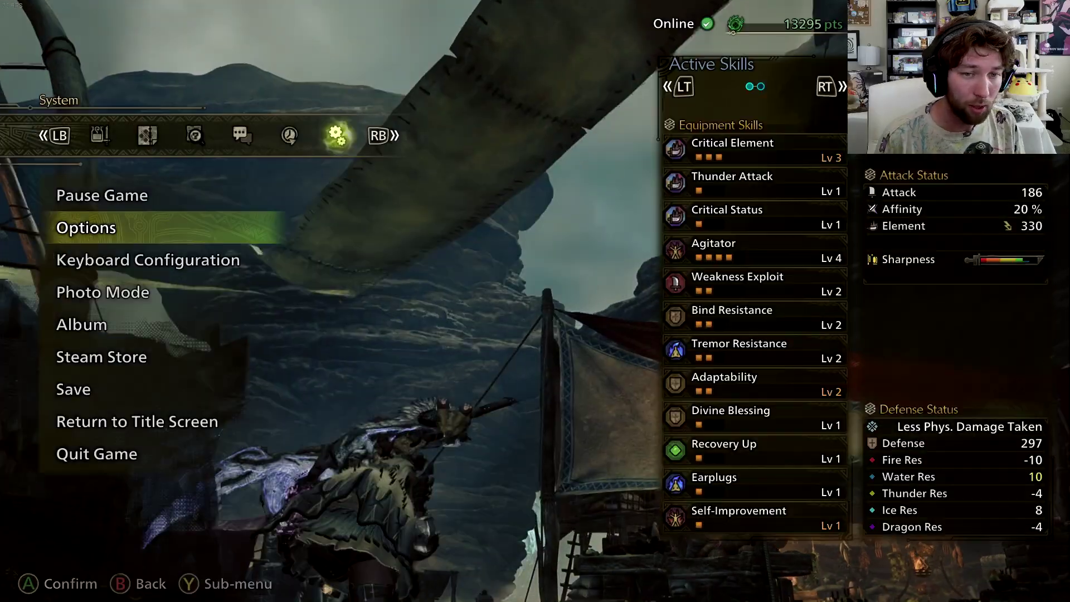
{"action": "key", "text": "Escape"}
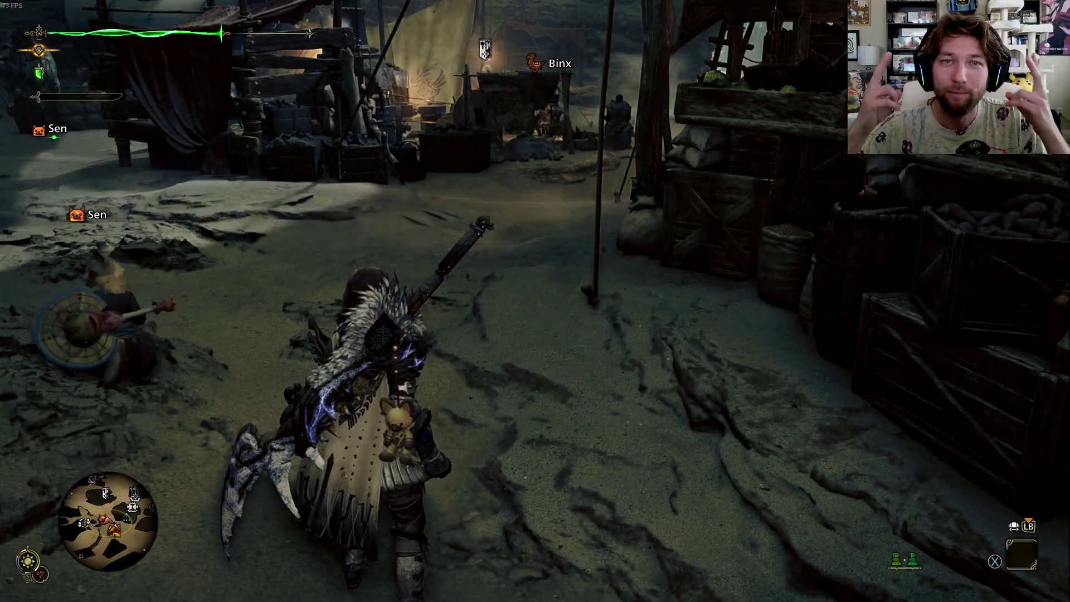
Open the system menu and move to the Save entry.
{"action": "key", "text": "Escape"}
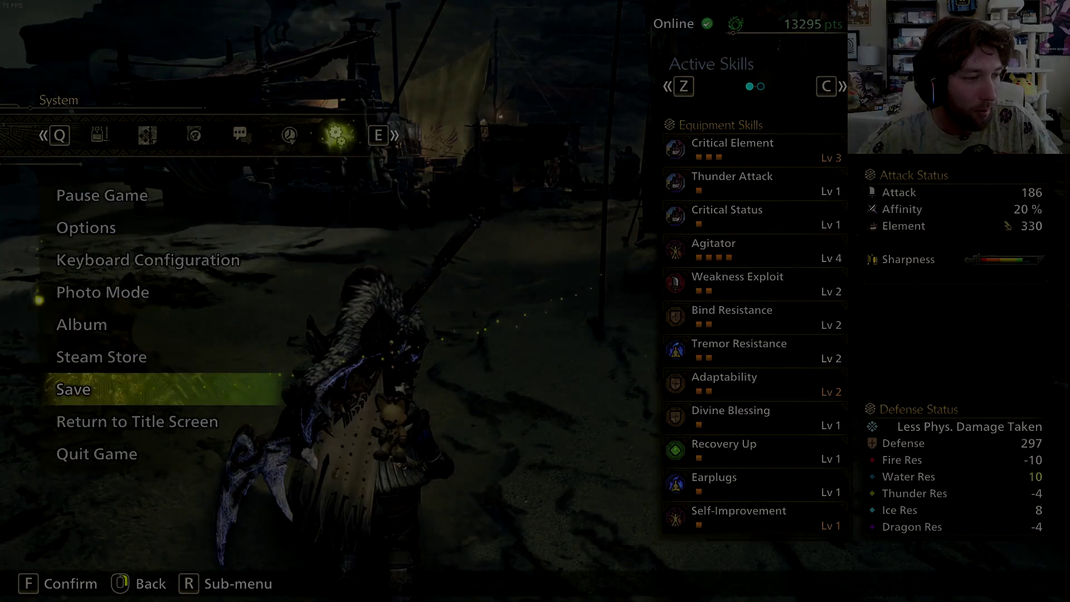